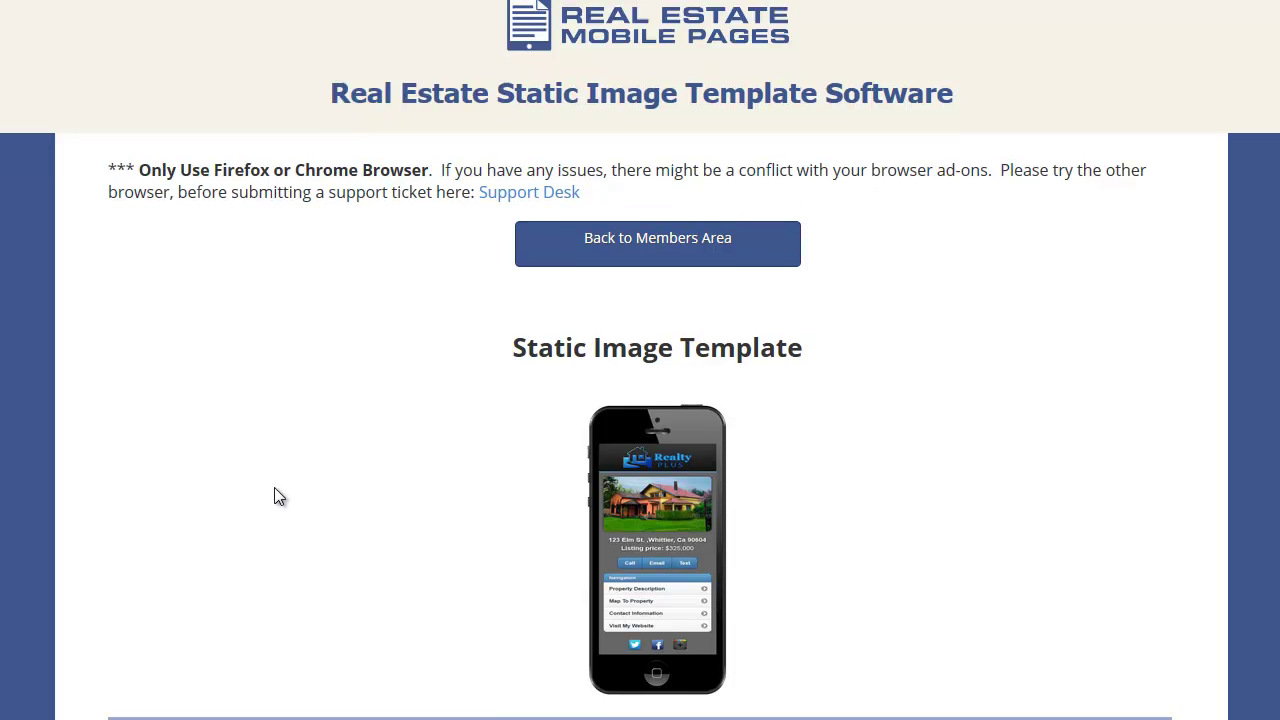
- Set the company name to Four Star Realtors using the autocomplete suggestion
scroll(283, 486, down, 2)
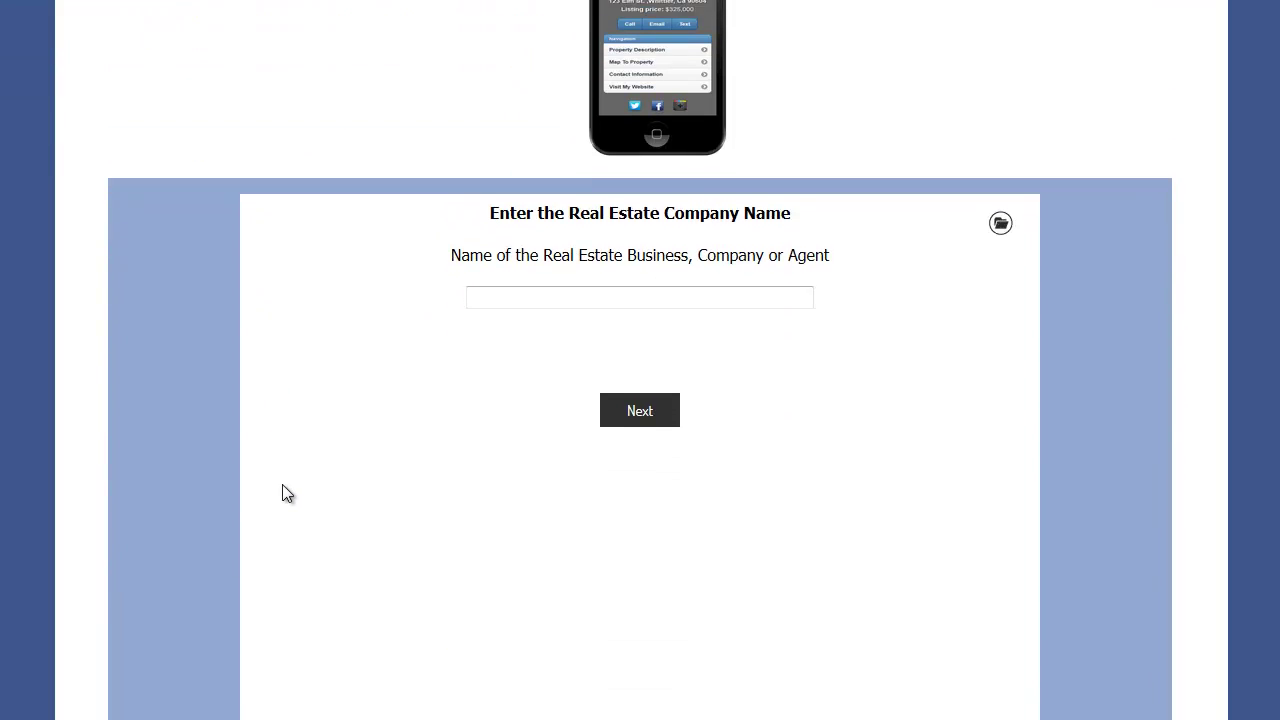
scroll(350, 372, down, 7)
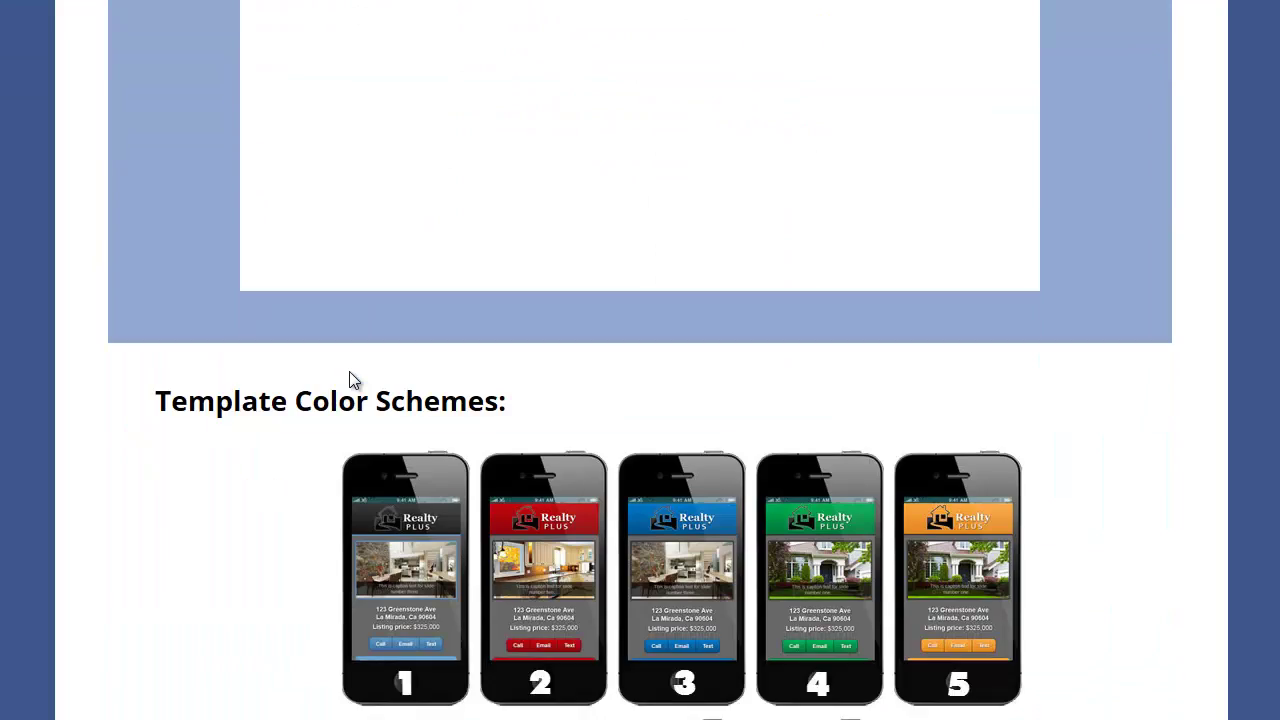
scroll(680, 405, down, 3)
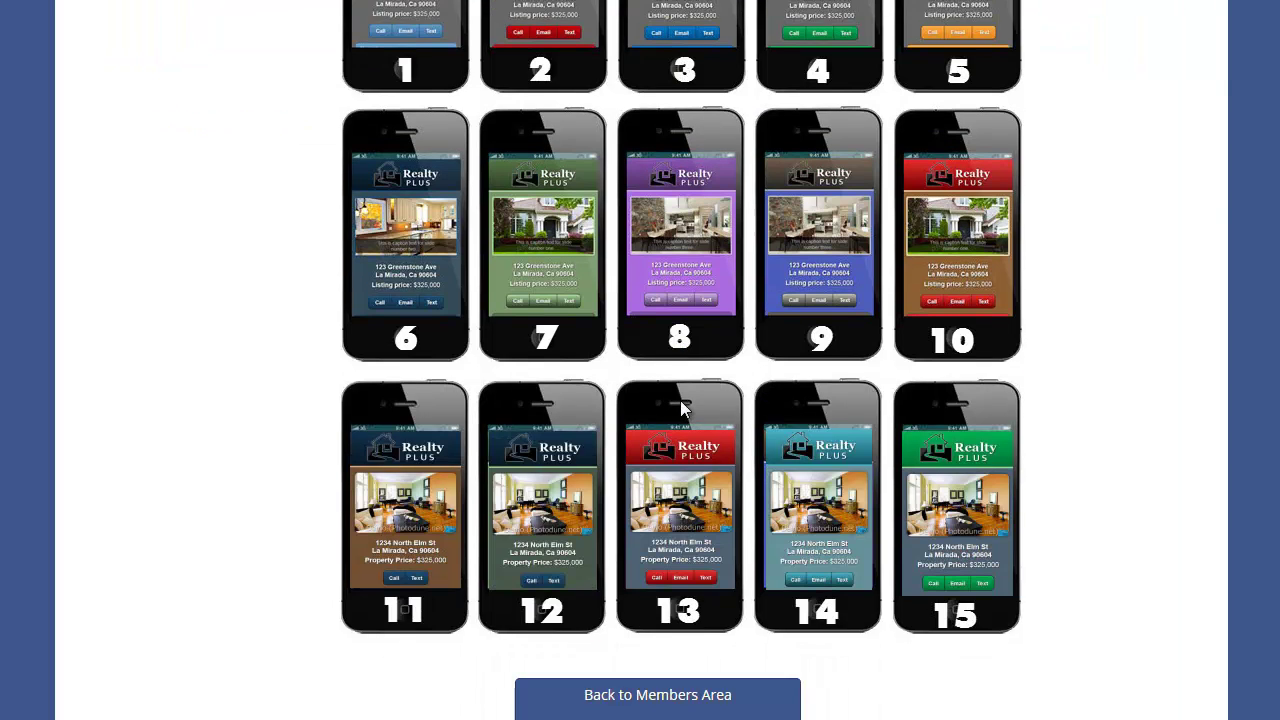
scroll(763, 595, up, 2)
scroll(761, 585, up, 8)
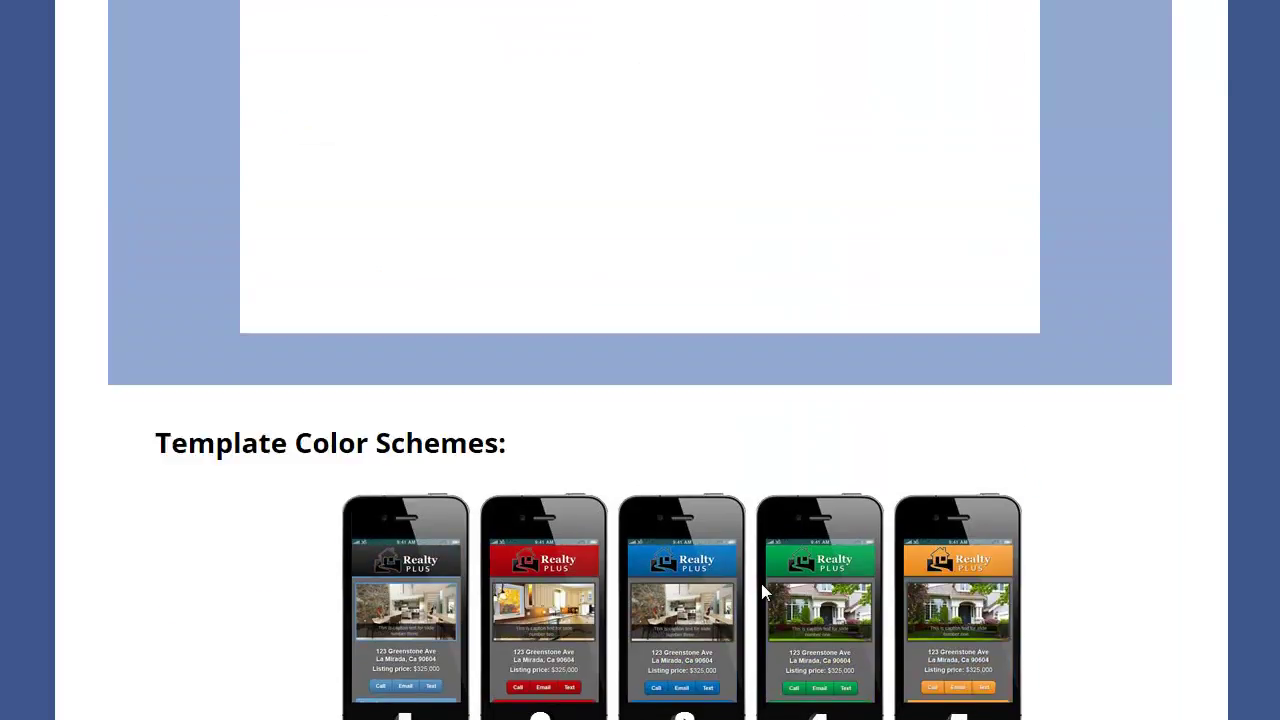
click(523, 322)
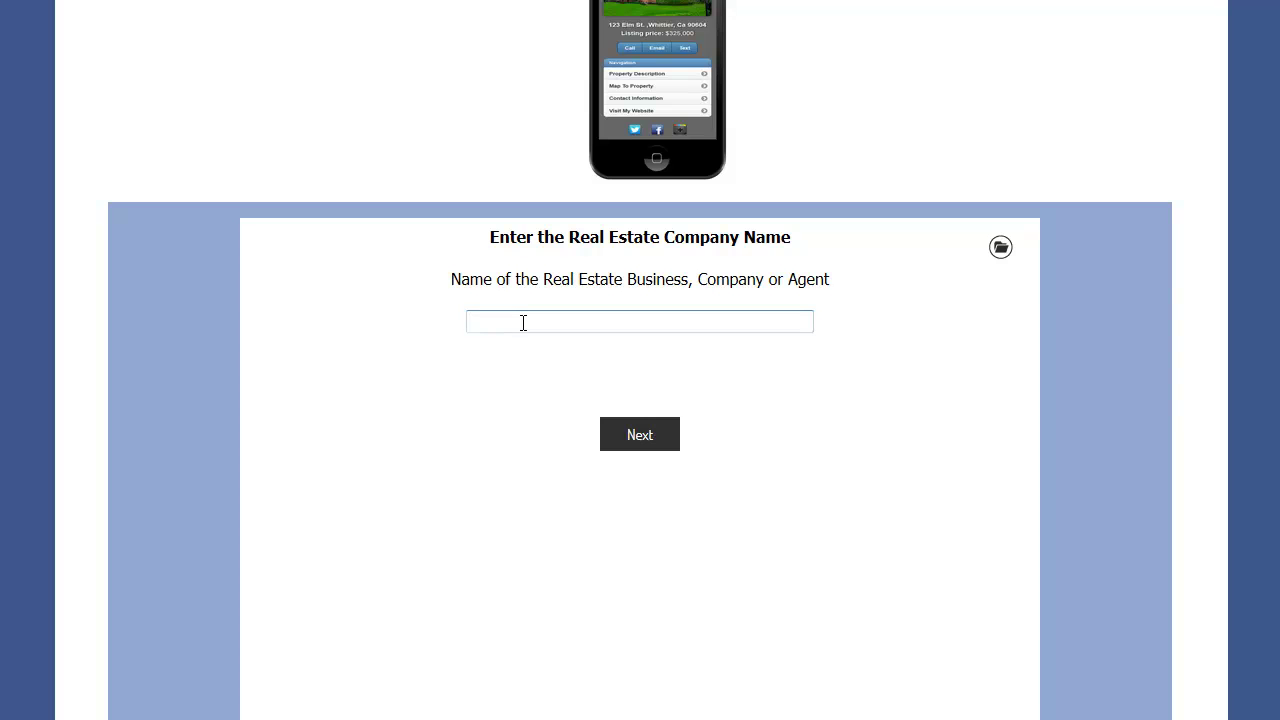
text(Fou)
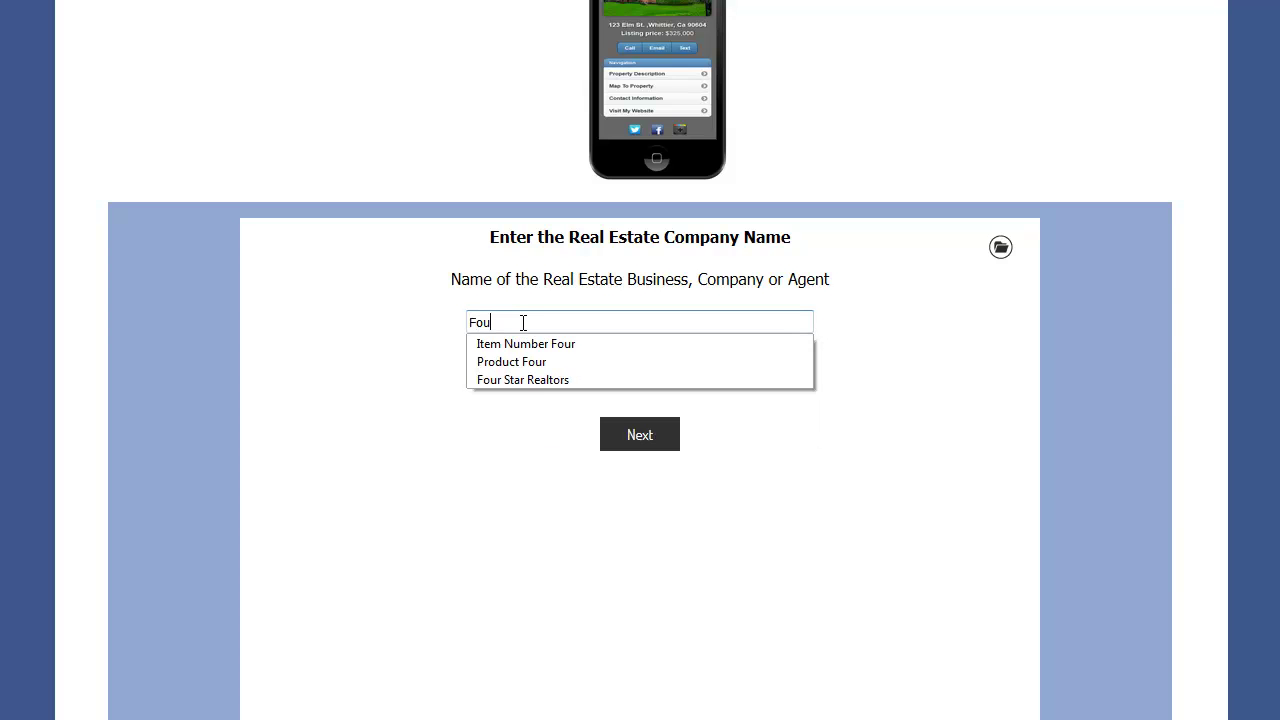
click(534, 380)
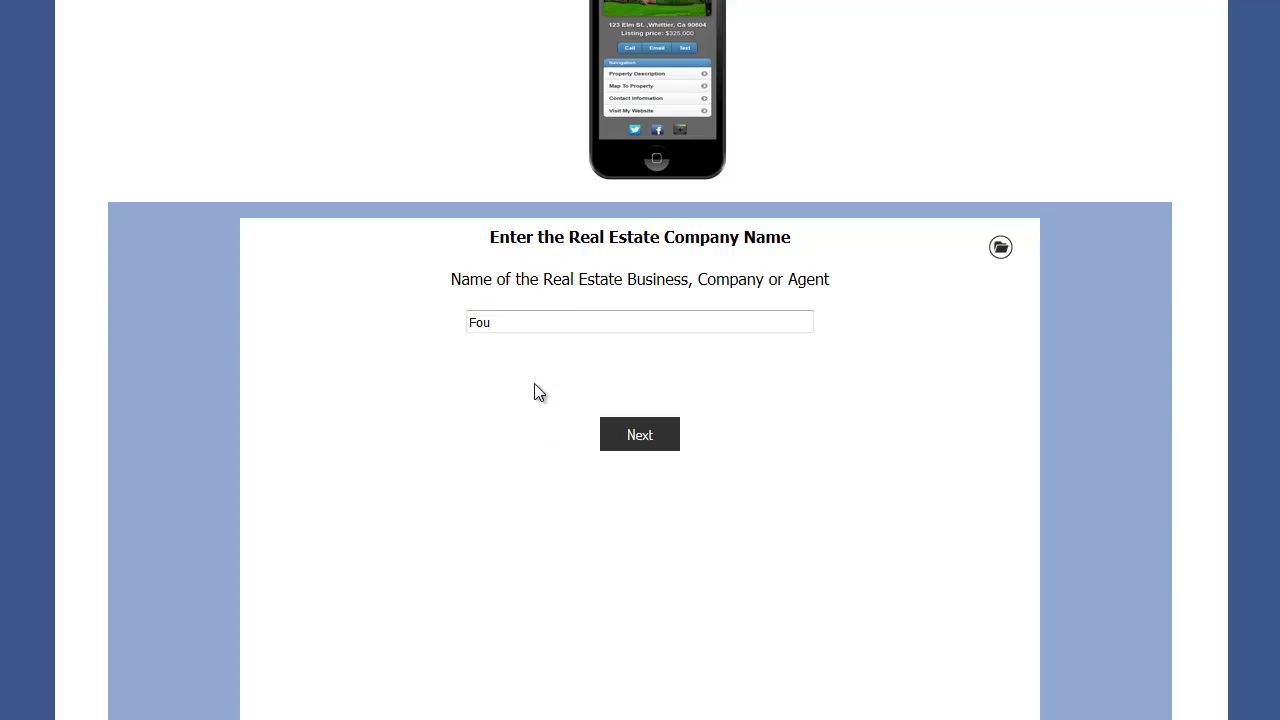
click(646, 440)
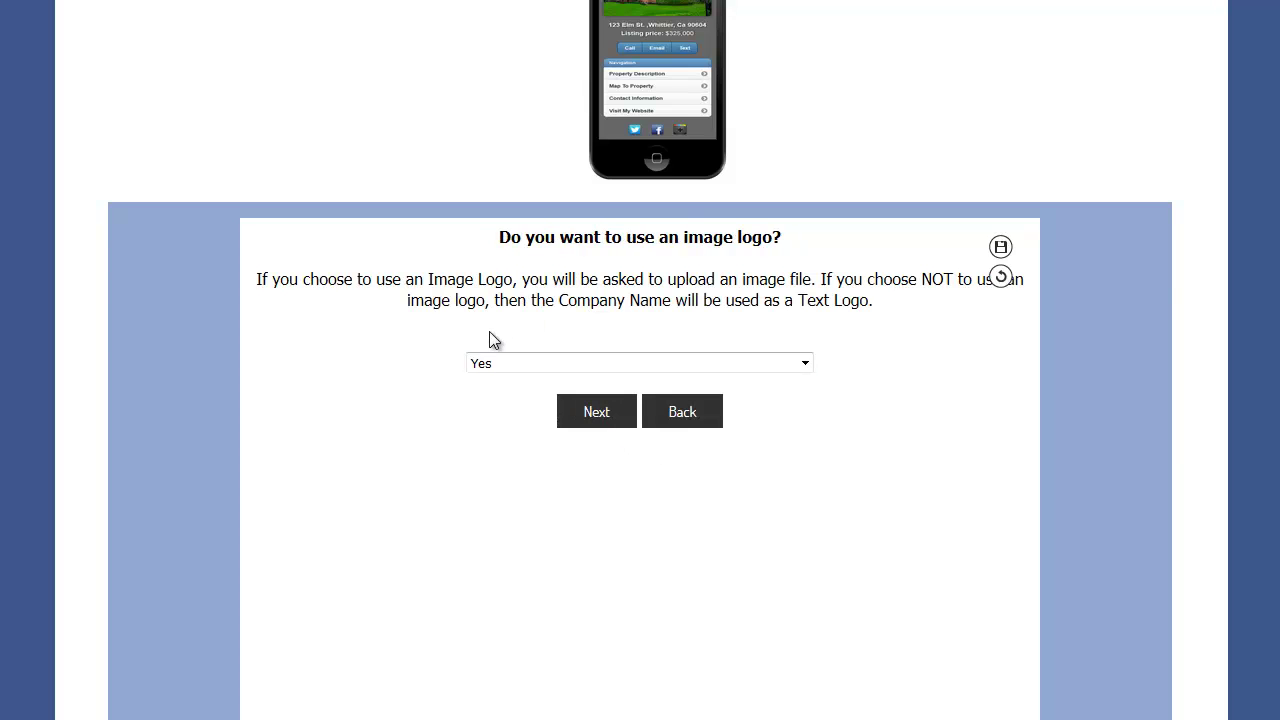
- Keep an image logo and upload logo.png as the logo
click(605, 422)
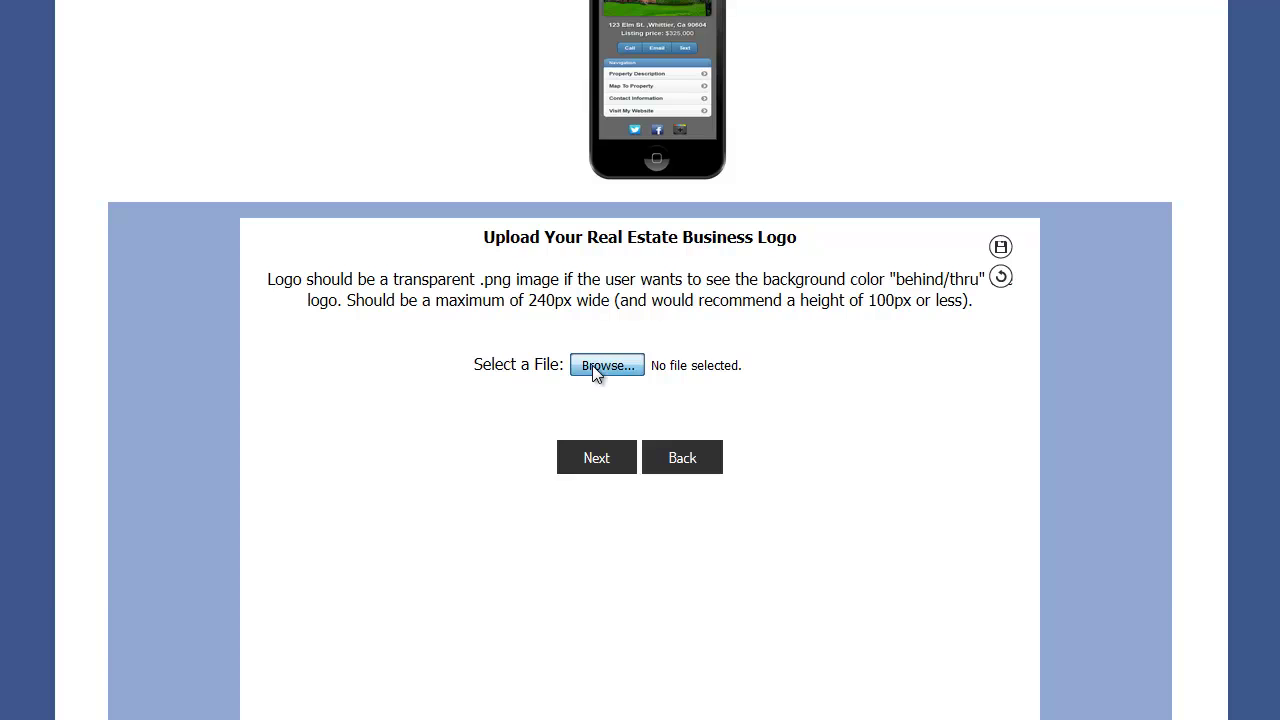
click(592, 365)
click(262, 162)
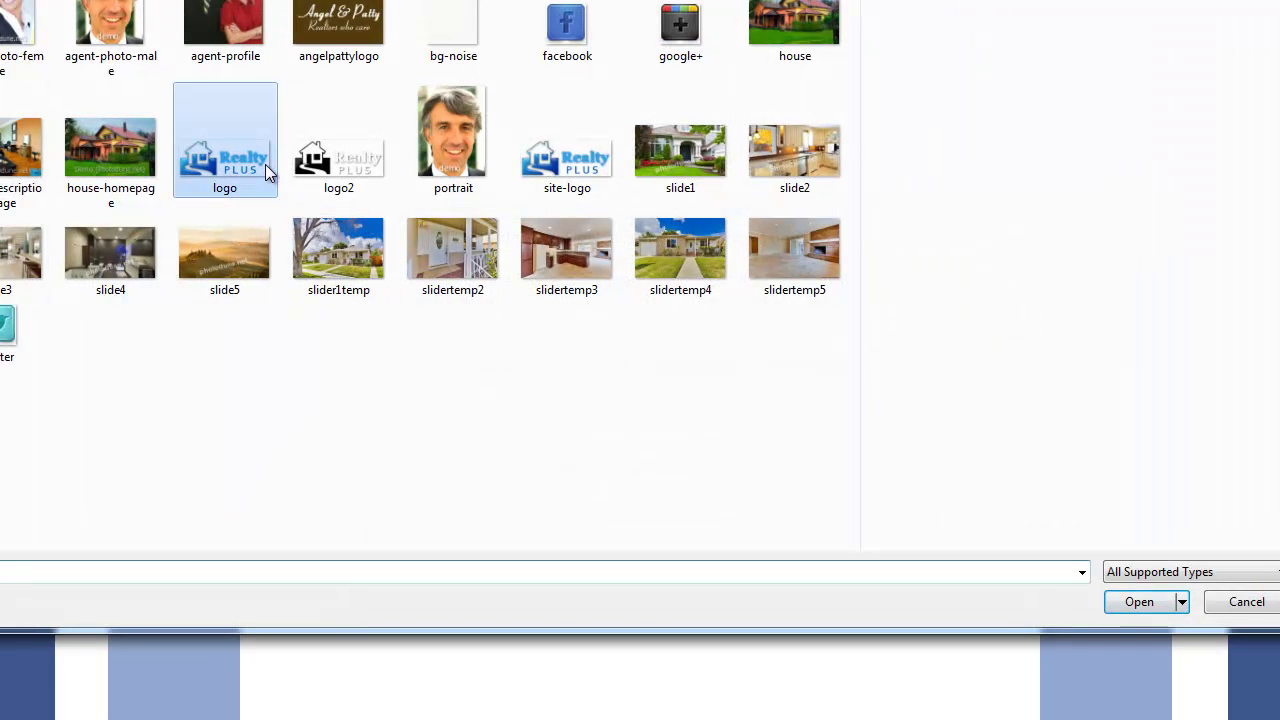
click(1141, 604)
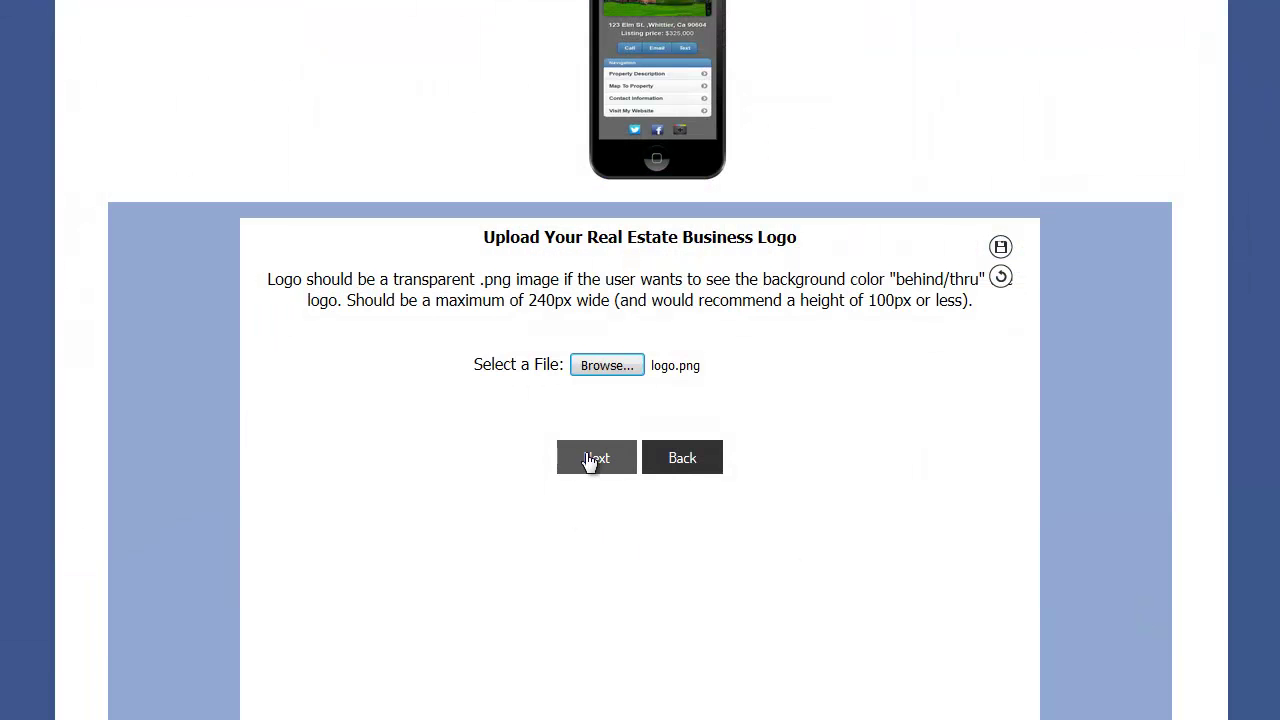
click(592, 457)
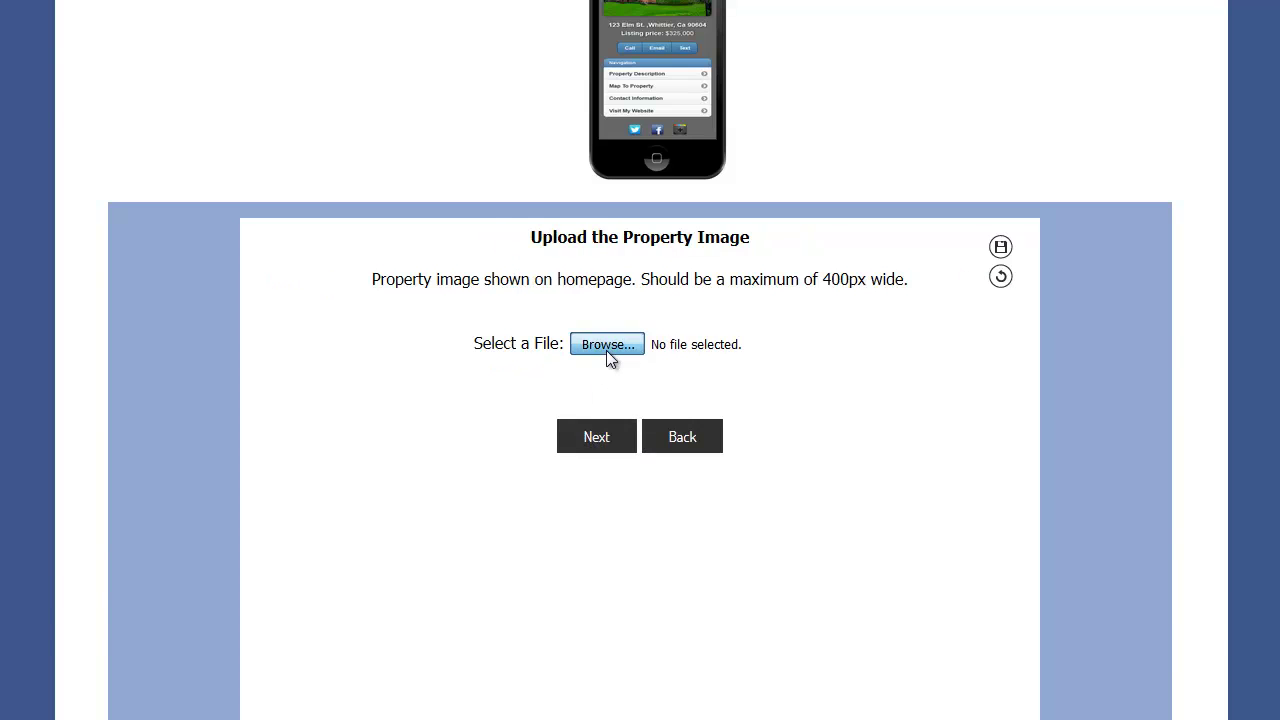
- Upload slide1.jpg as the property image and move on to the street address
click(606, 348)
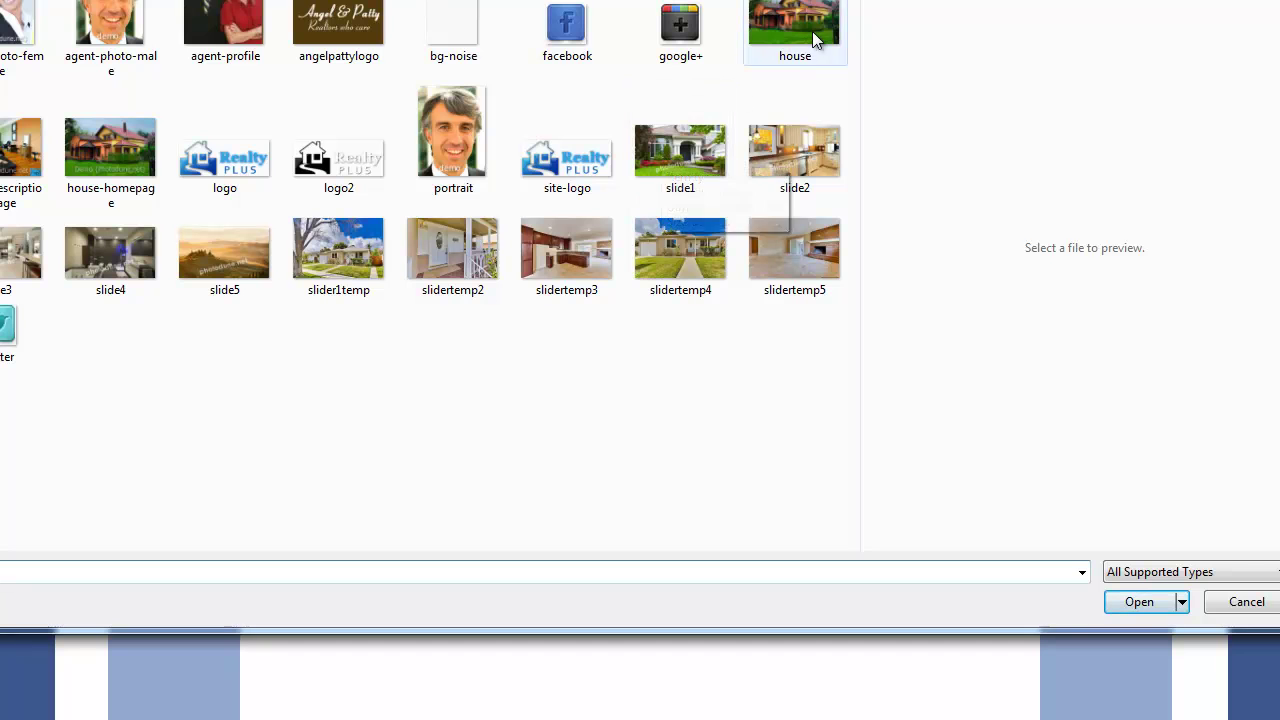
click(725, 156)
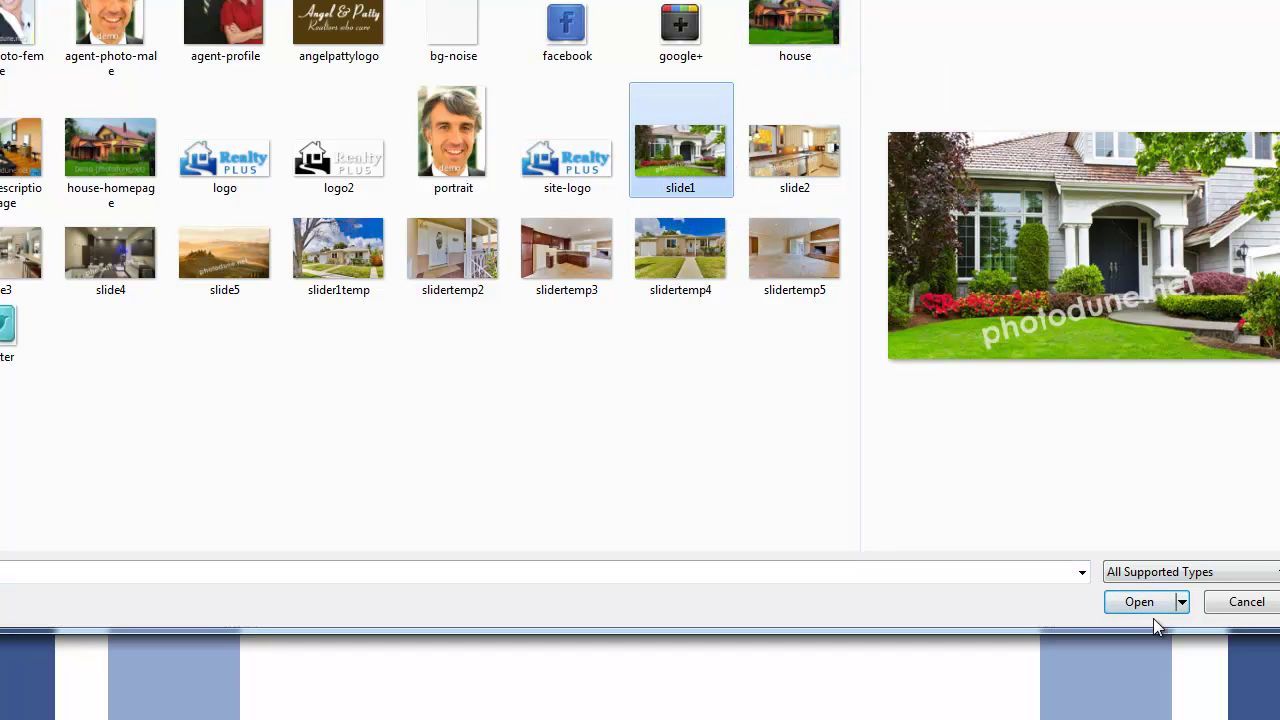
click(1143, 605)
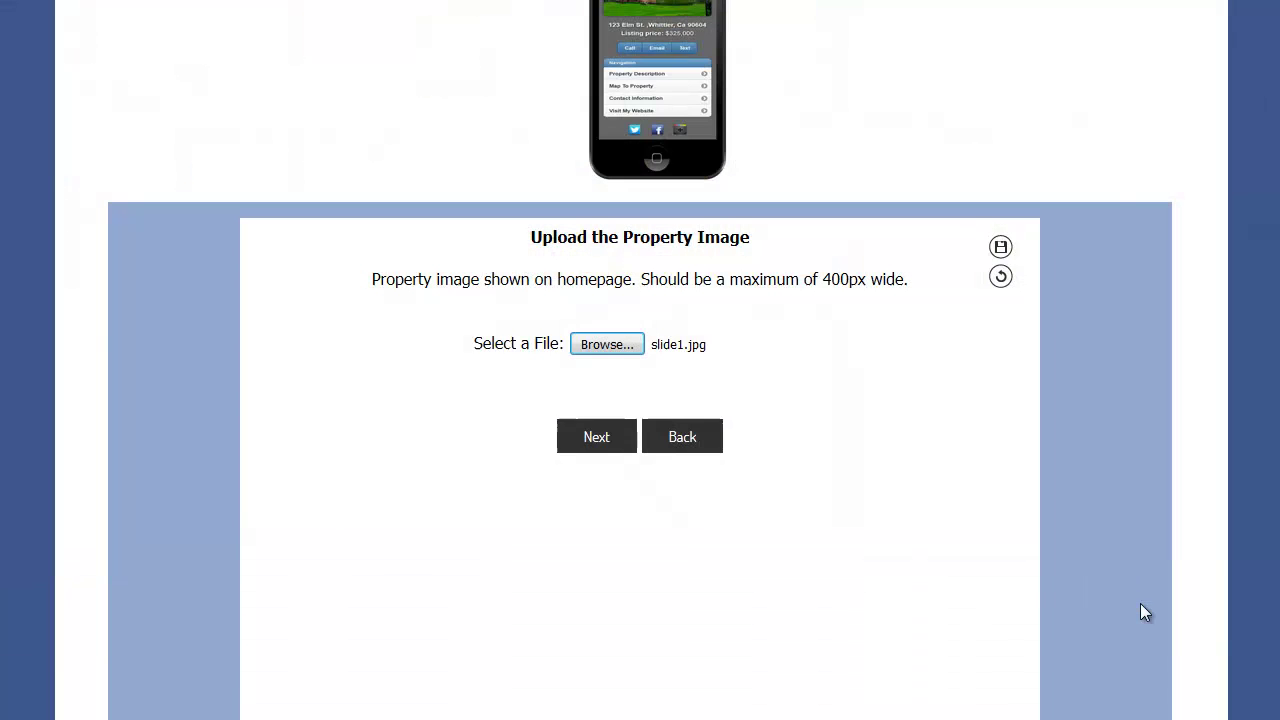
click(598, 438)
click(584, 328)
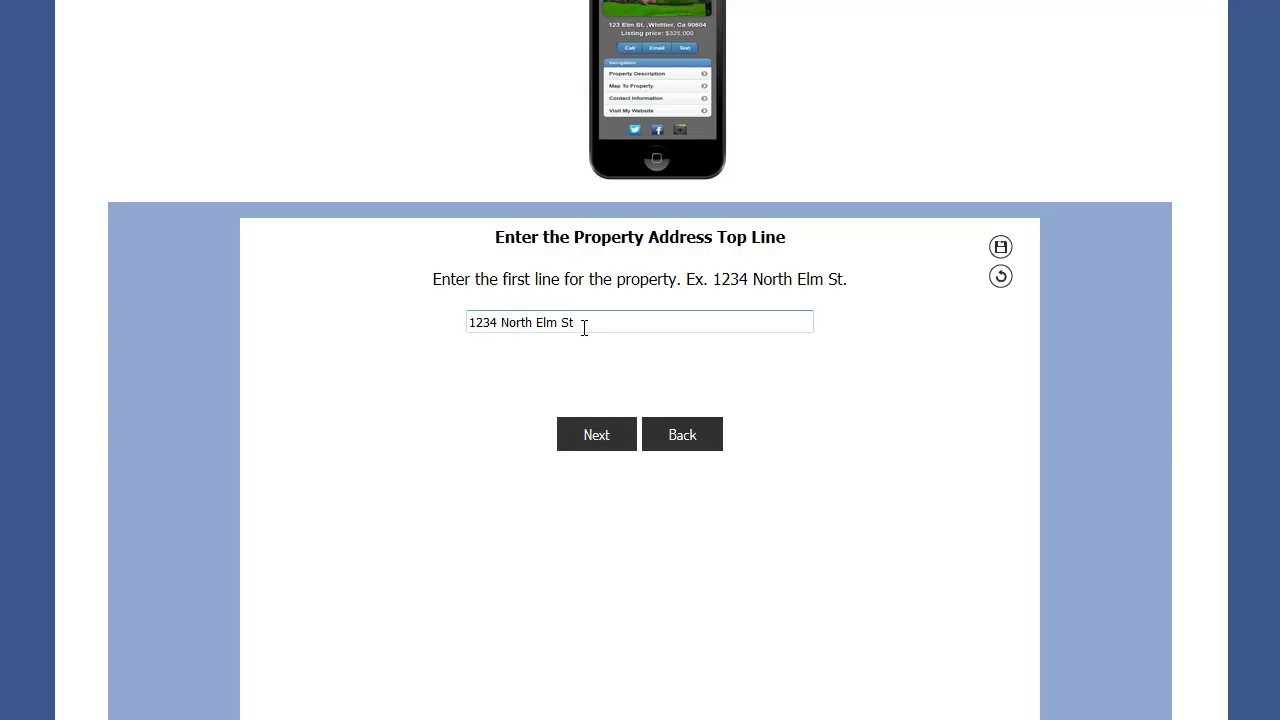
- Accept the prefilled street address line and the city, state and ZIP line
click(582, 437)
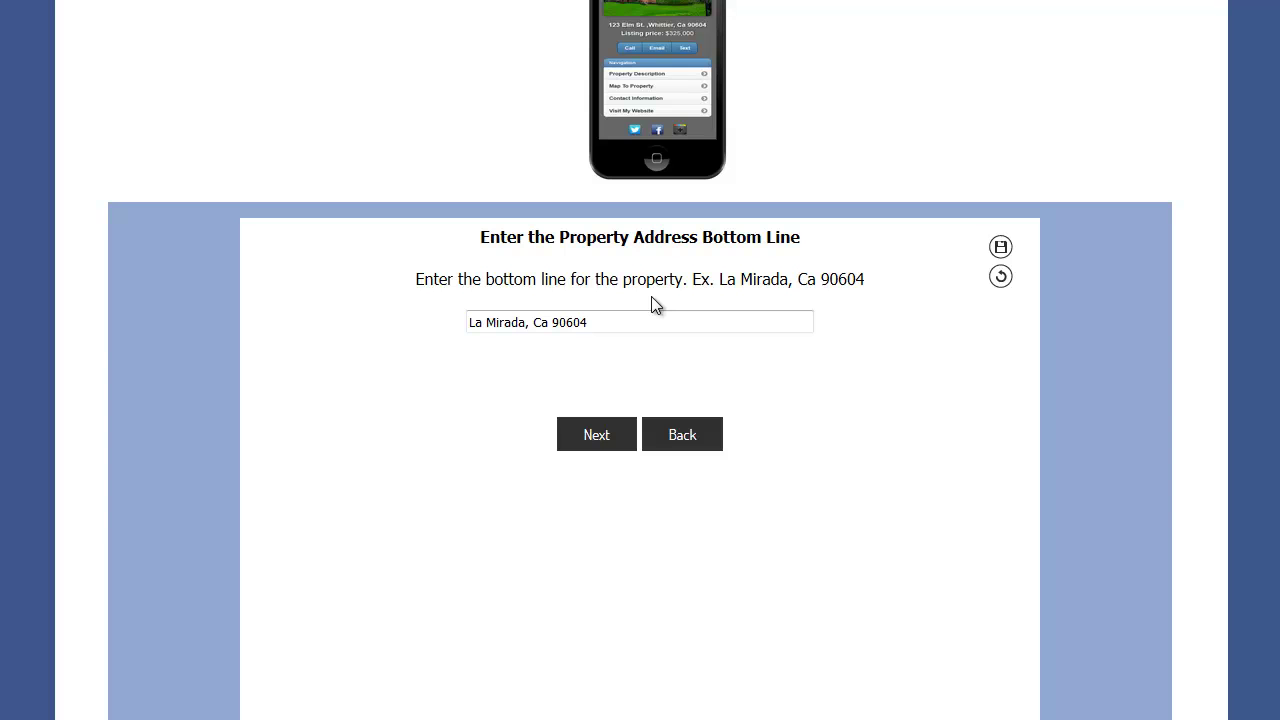
click(603, 437)
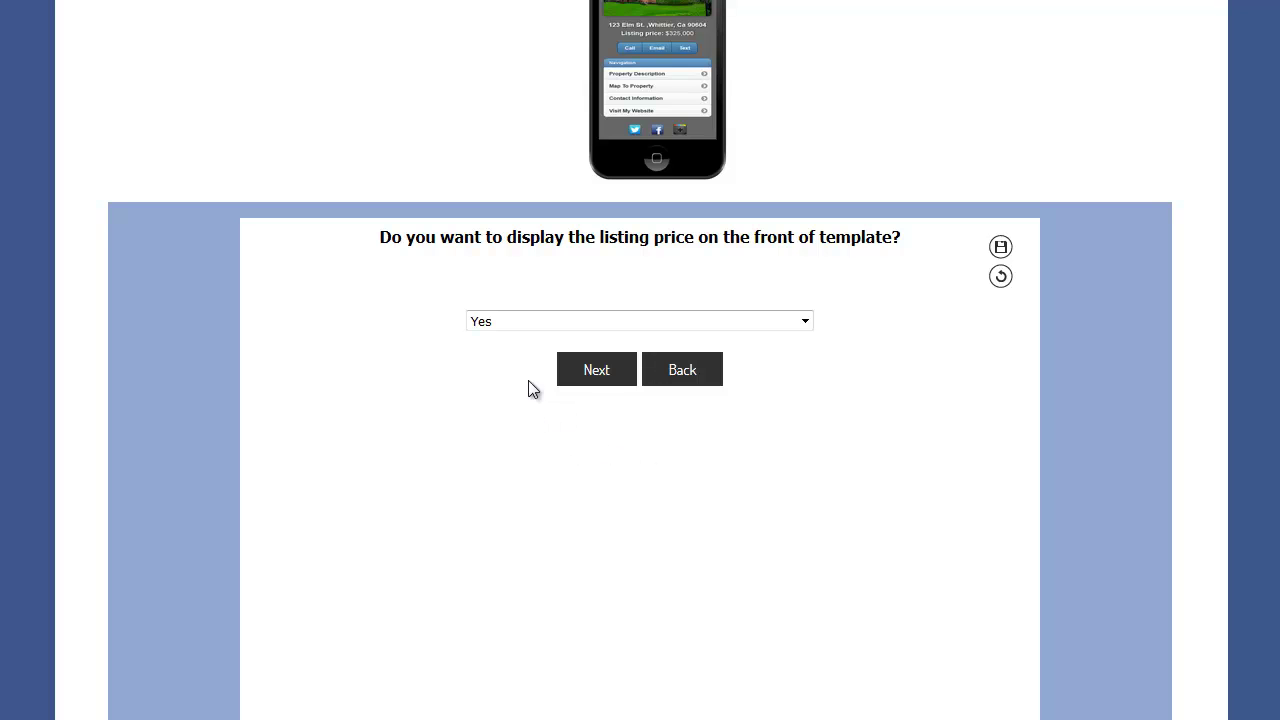
- Show the listing price with the label 'Property Price' and value $325,000
click(582, 375)
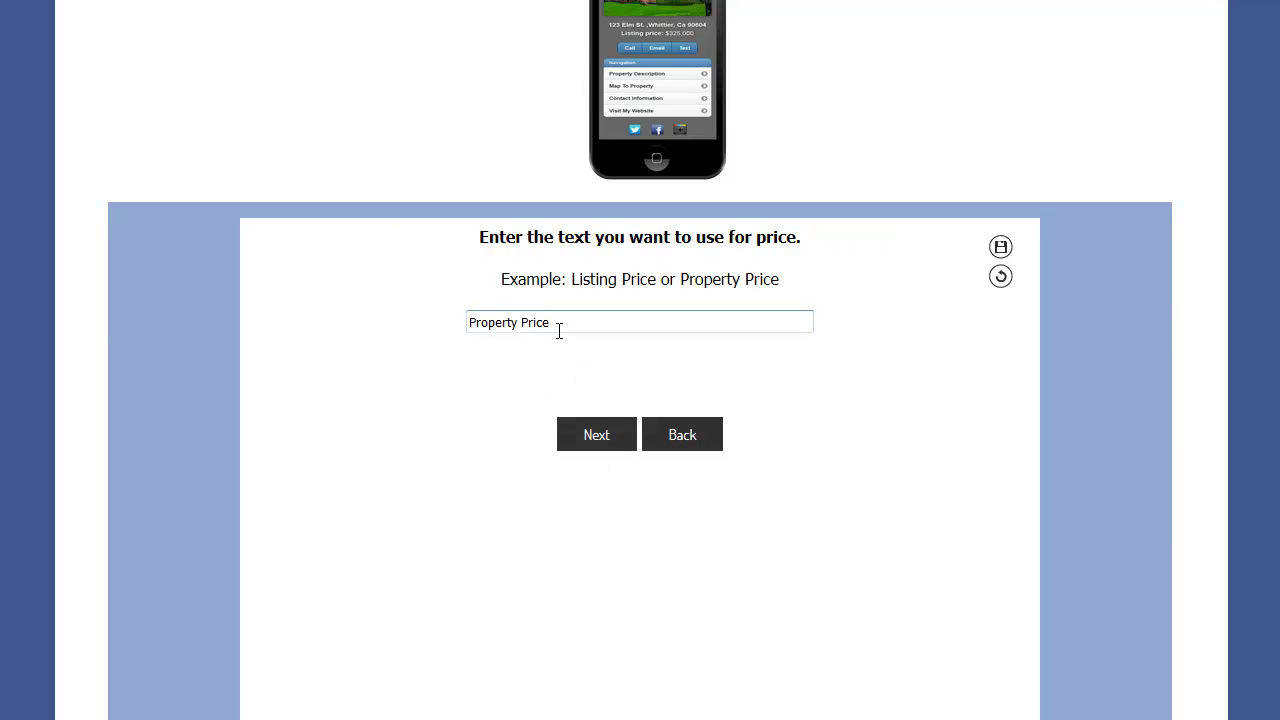
drag(555, 323, 420, 323)
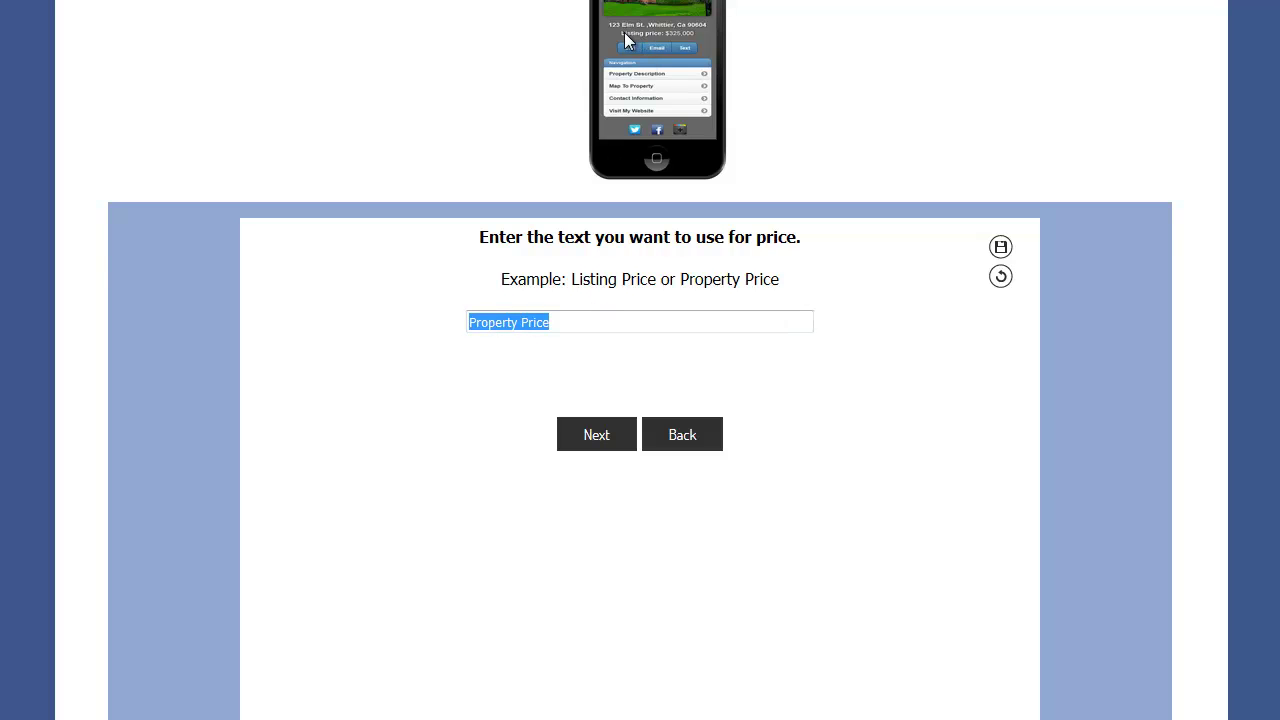
click(518, 322)
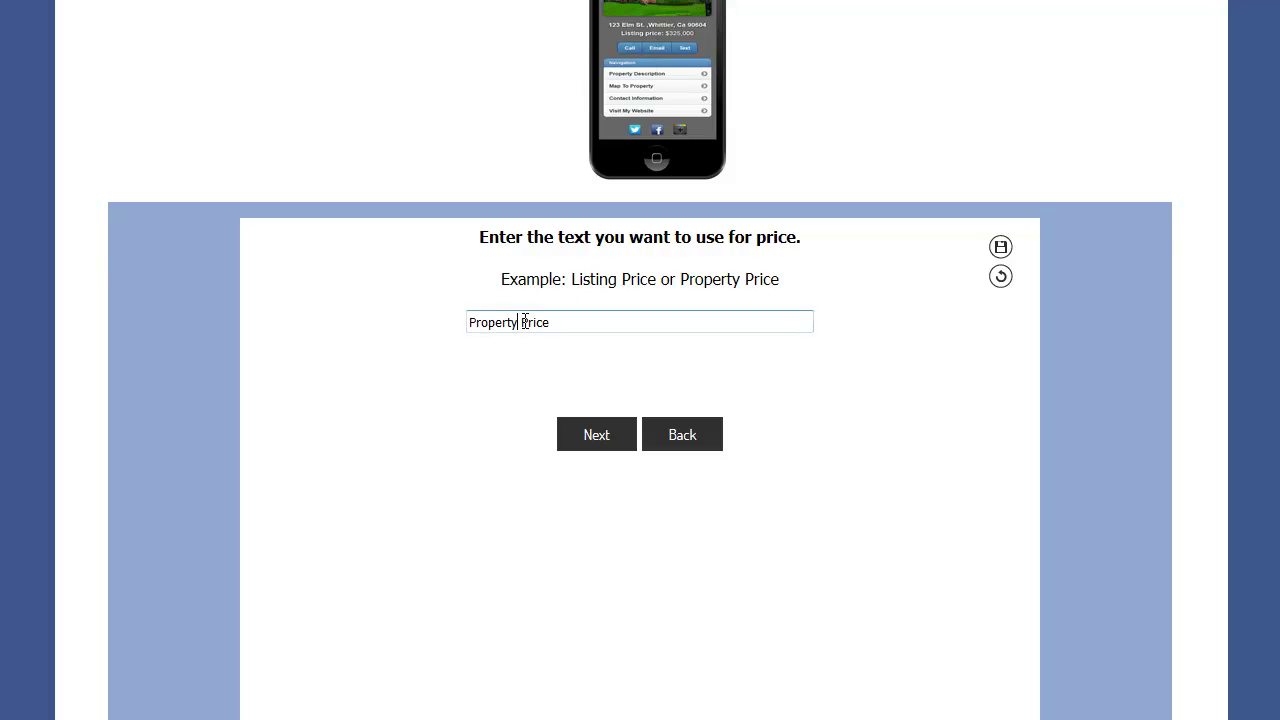
click(575, 436)
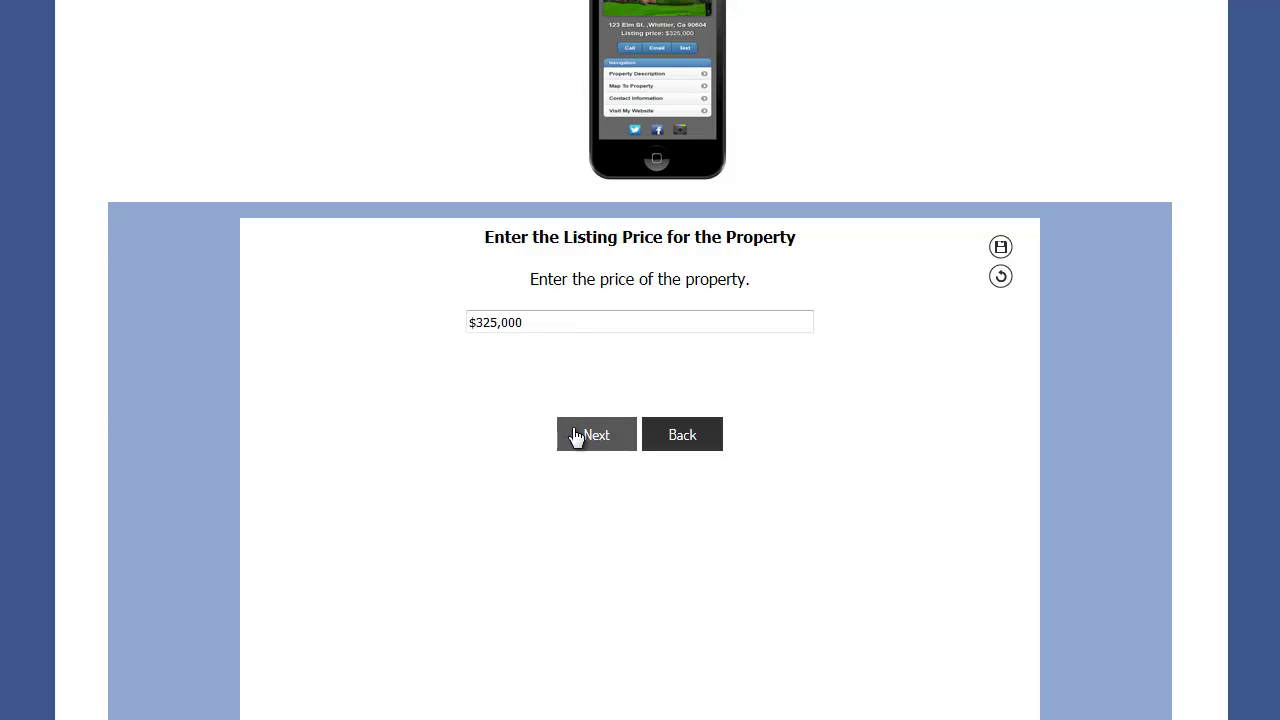
drag(528, 320, 408, 326)
click(466, 374)
click(582, 440)
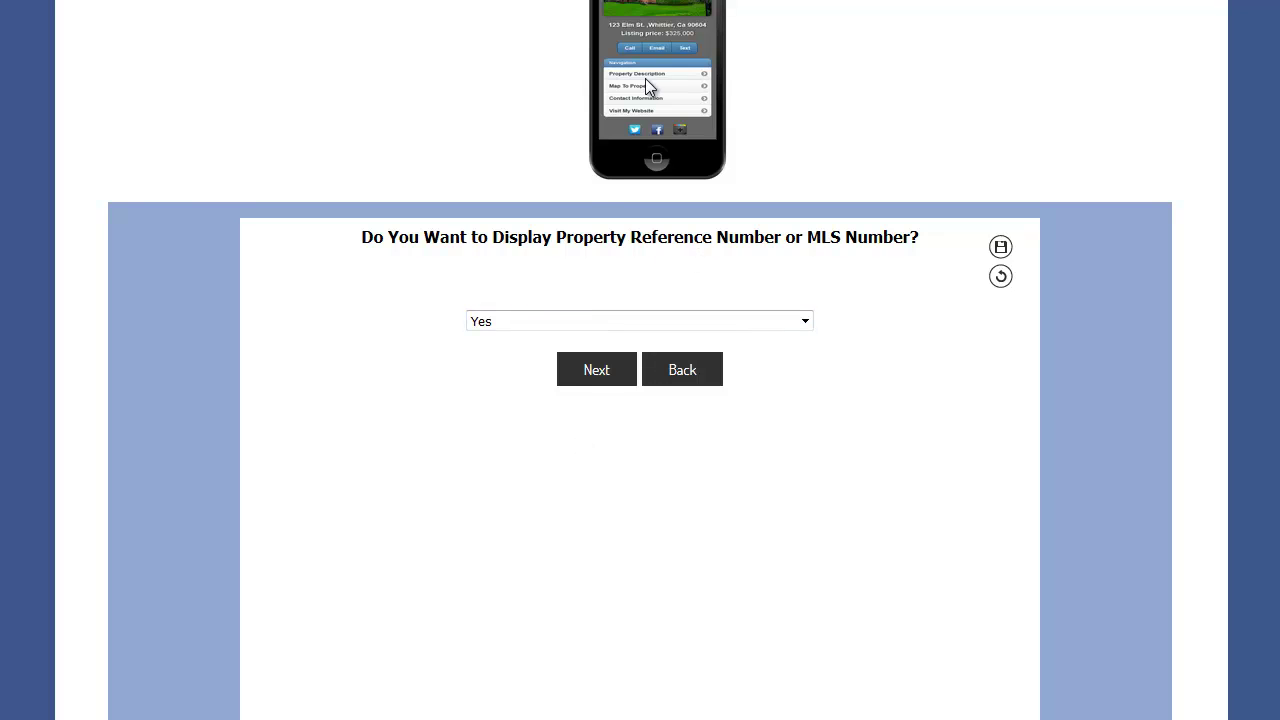
- Hide the MLS number, keeping the Call button text and tap-to-call number
click(525, 330)
click(497, 360)
click(595, 372)
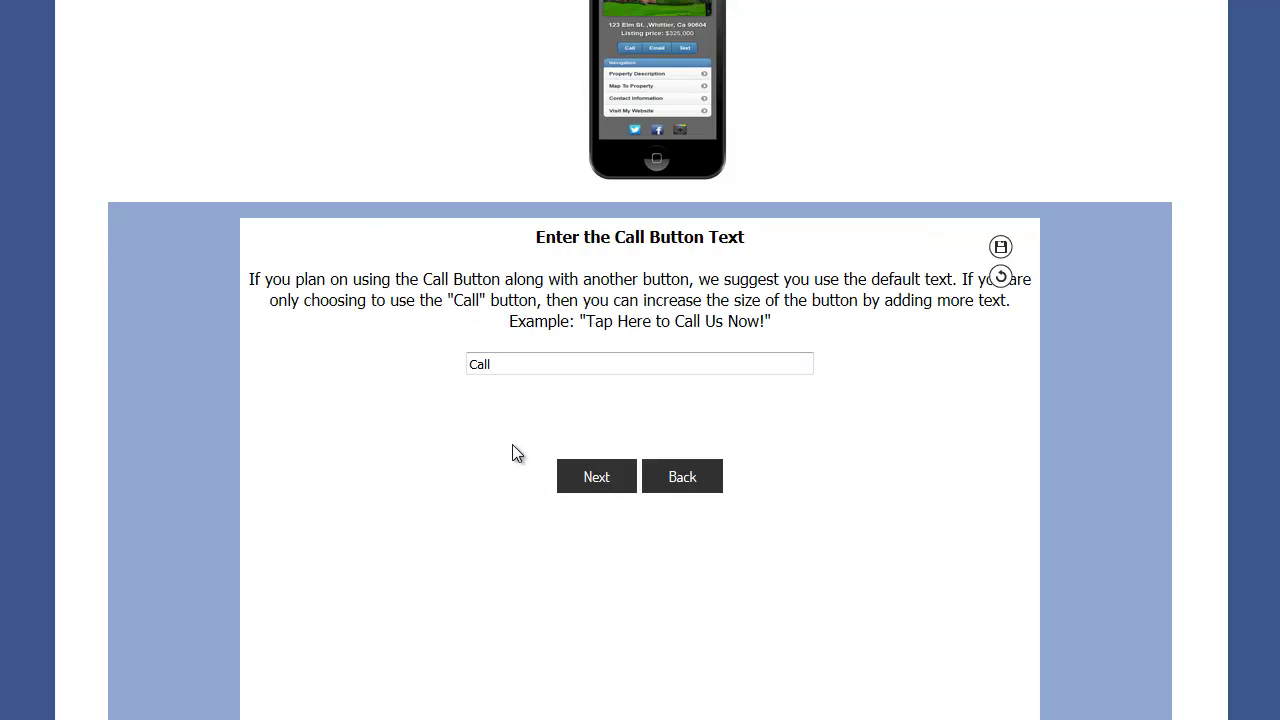
click(593, 478)
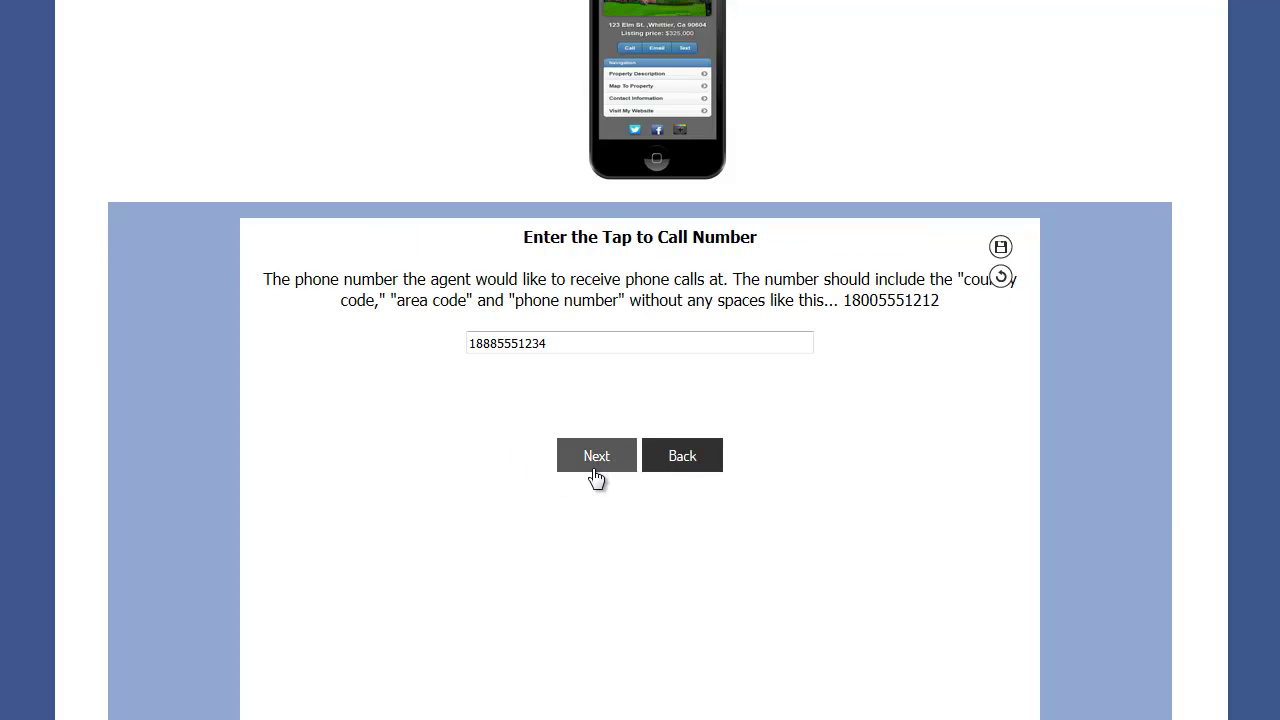
click(595, 463)
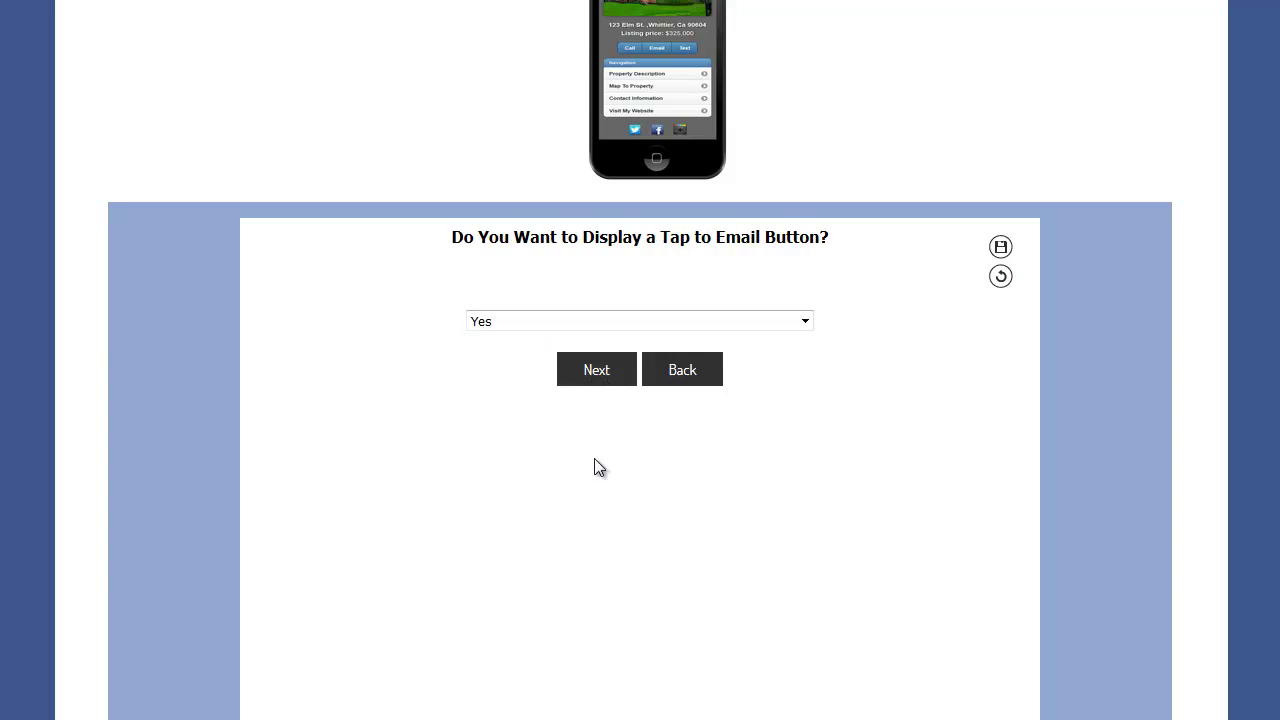
- Skip the agent email and keep tap-to-text on with its prefilled number
click(591, 374)
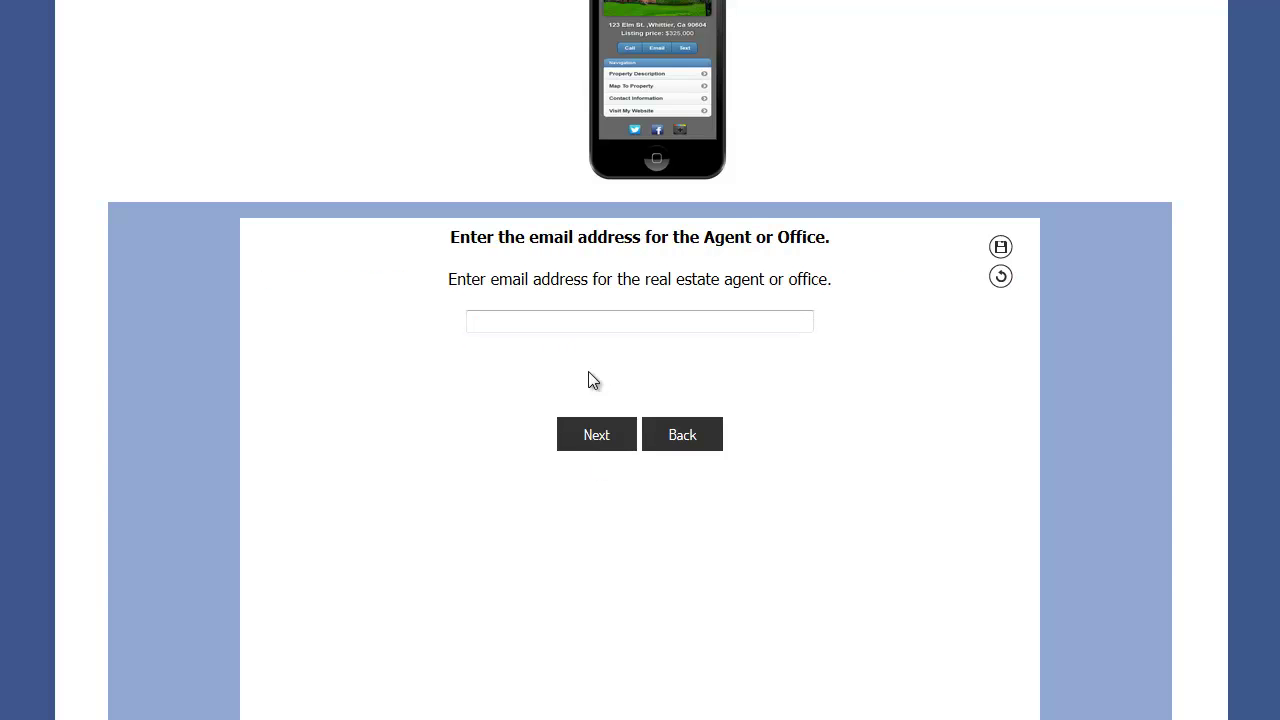
click(596, 438)
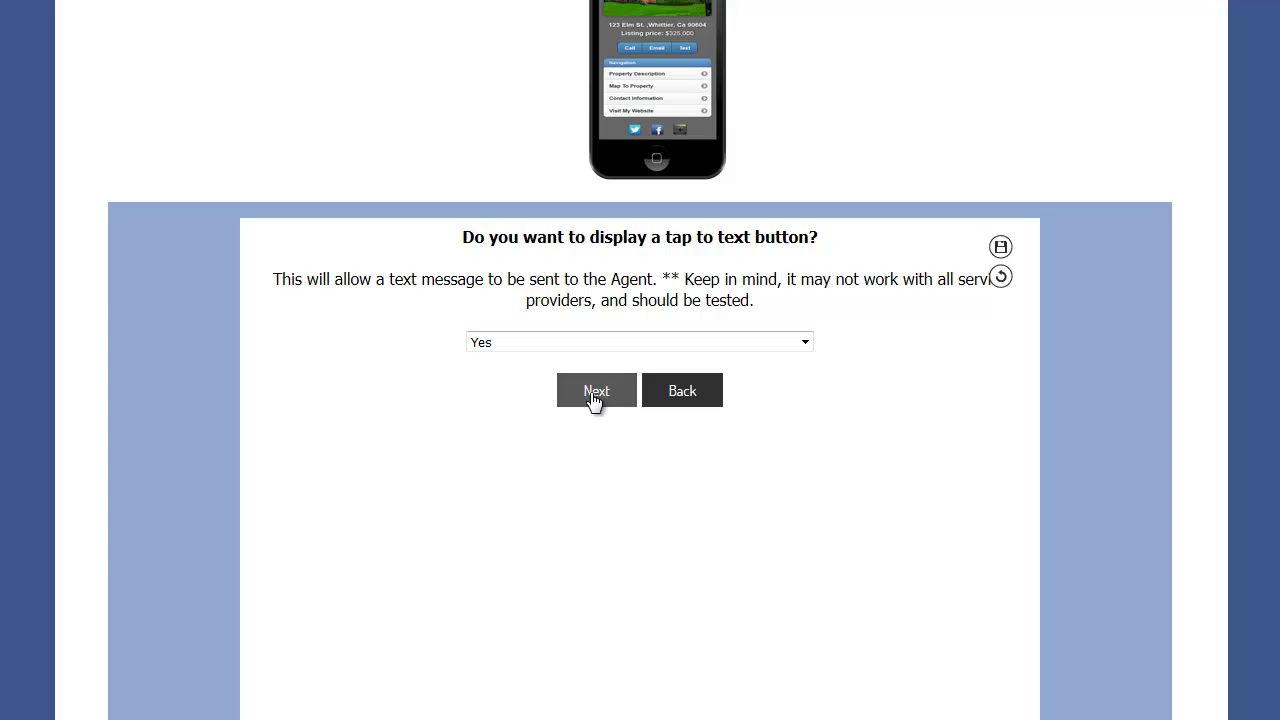
click(593, 396)
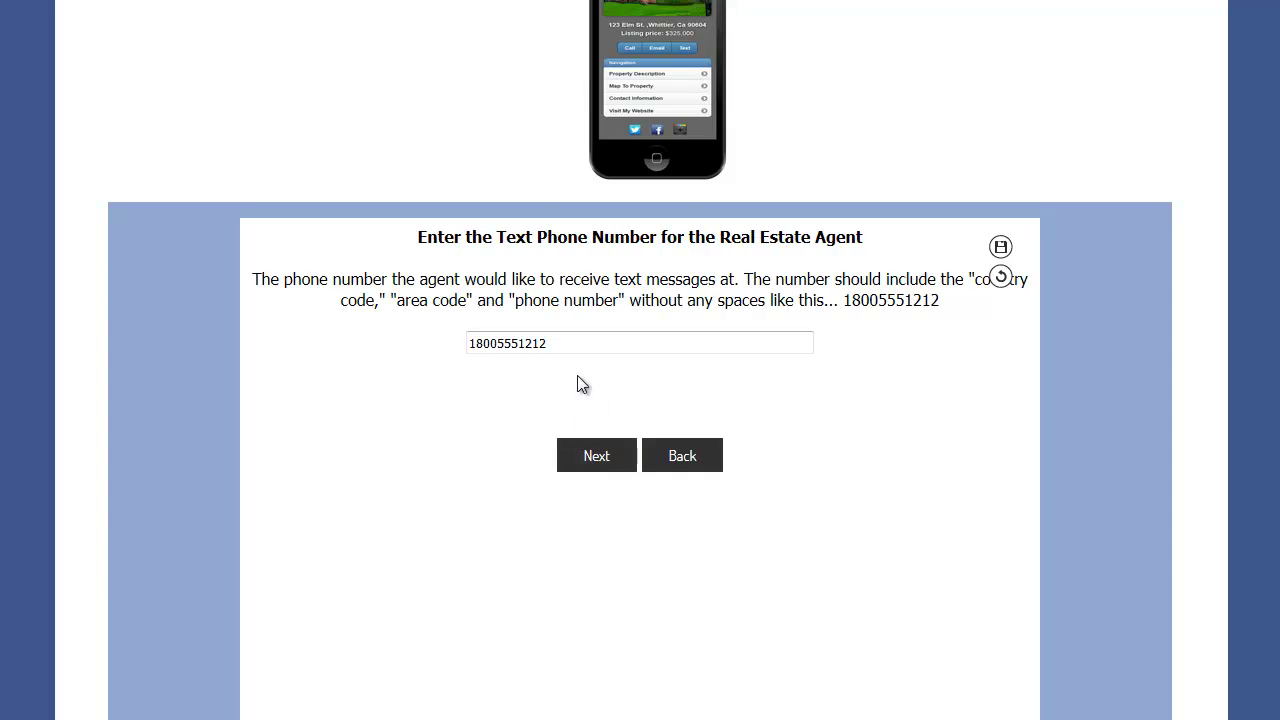
drag(566, 343, 462, 344)
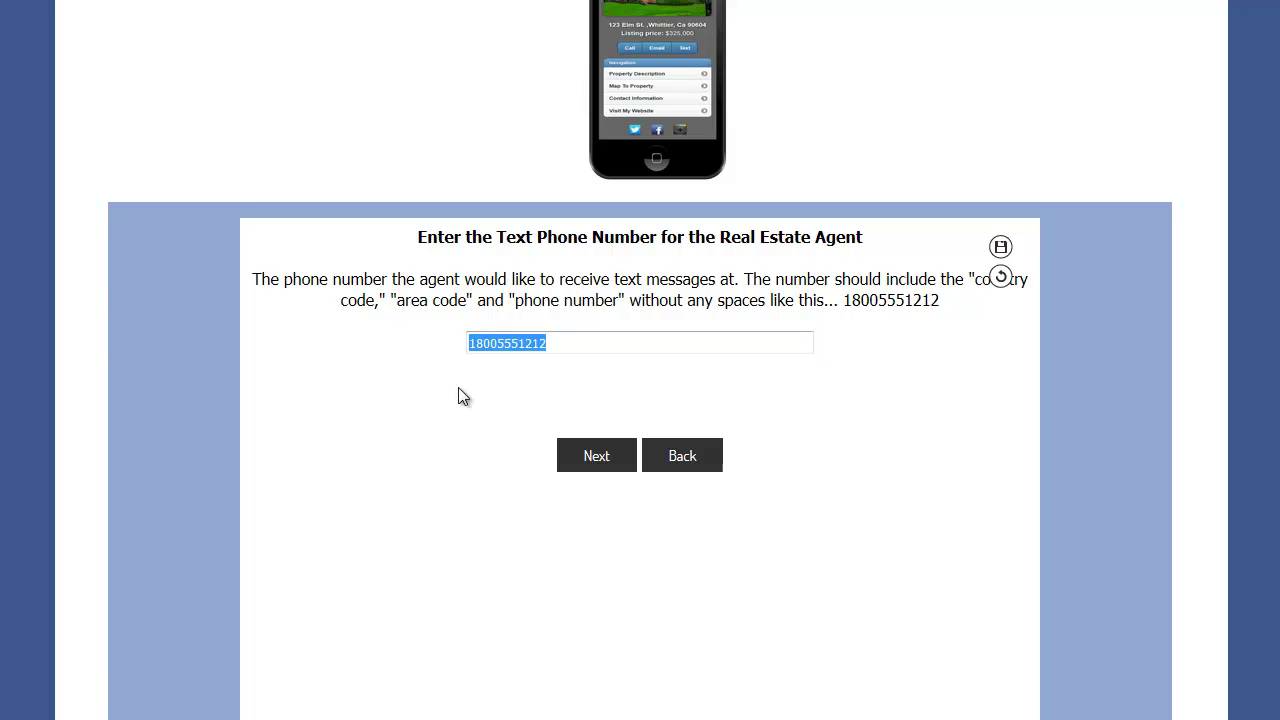
click(591, 457)
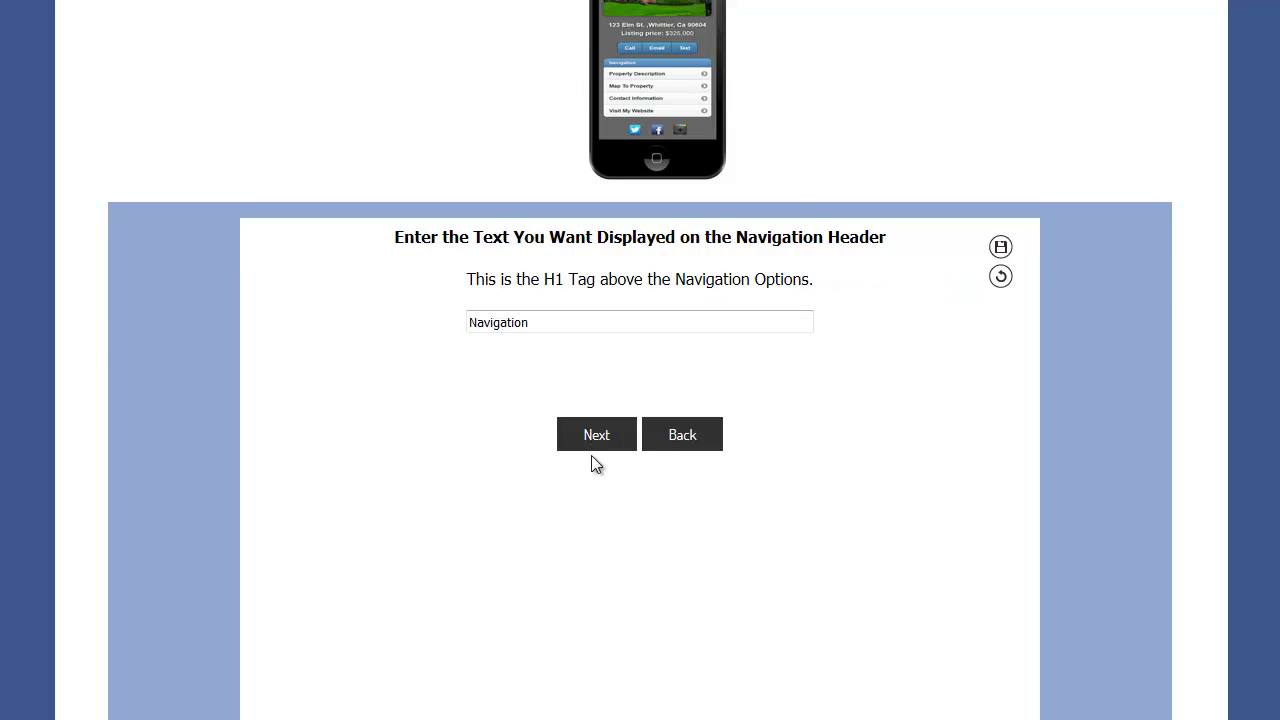
- Rename the navigation header from 'Navigation' to 'Menu'
scroll(566, 350, up, 2)
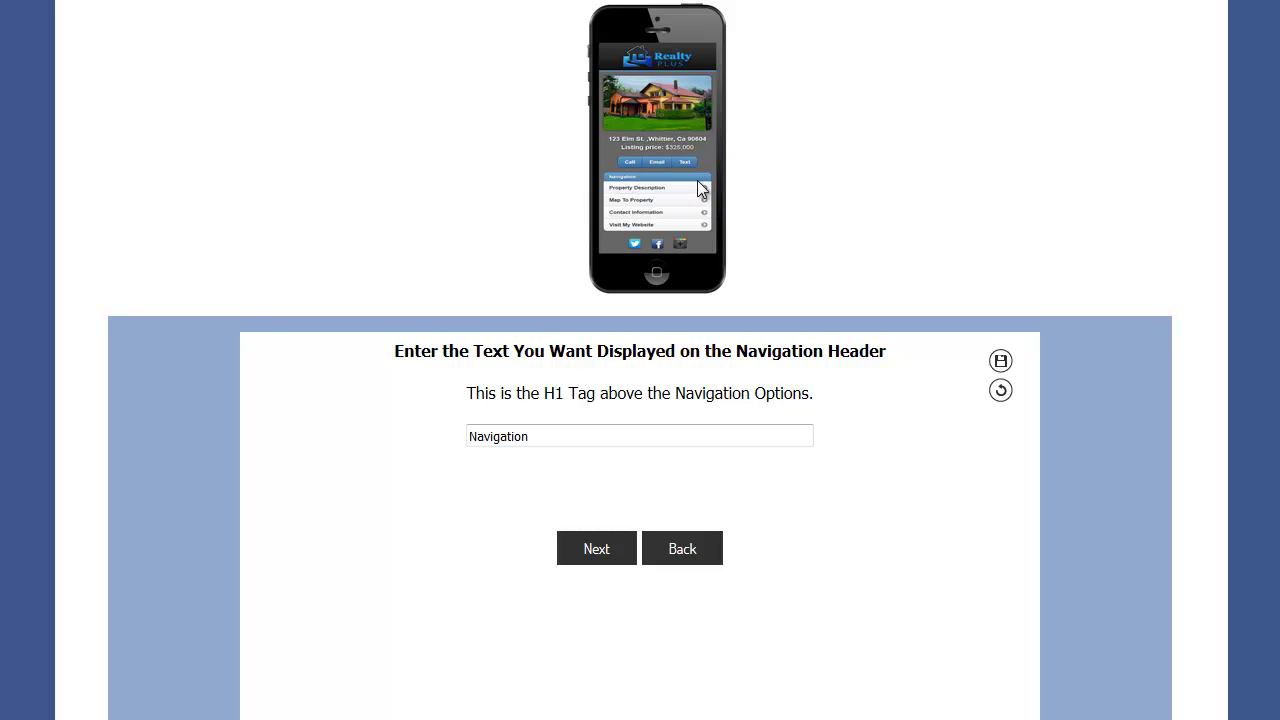
drag(544, 438, 452, 441)
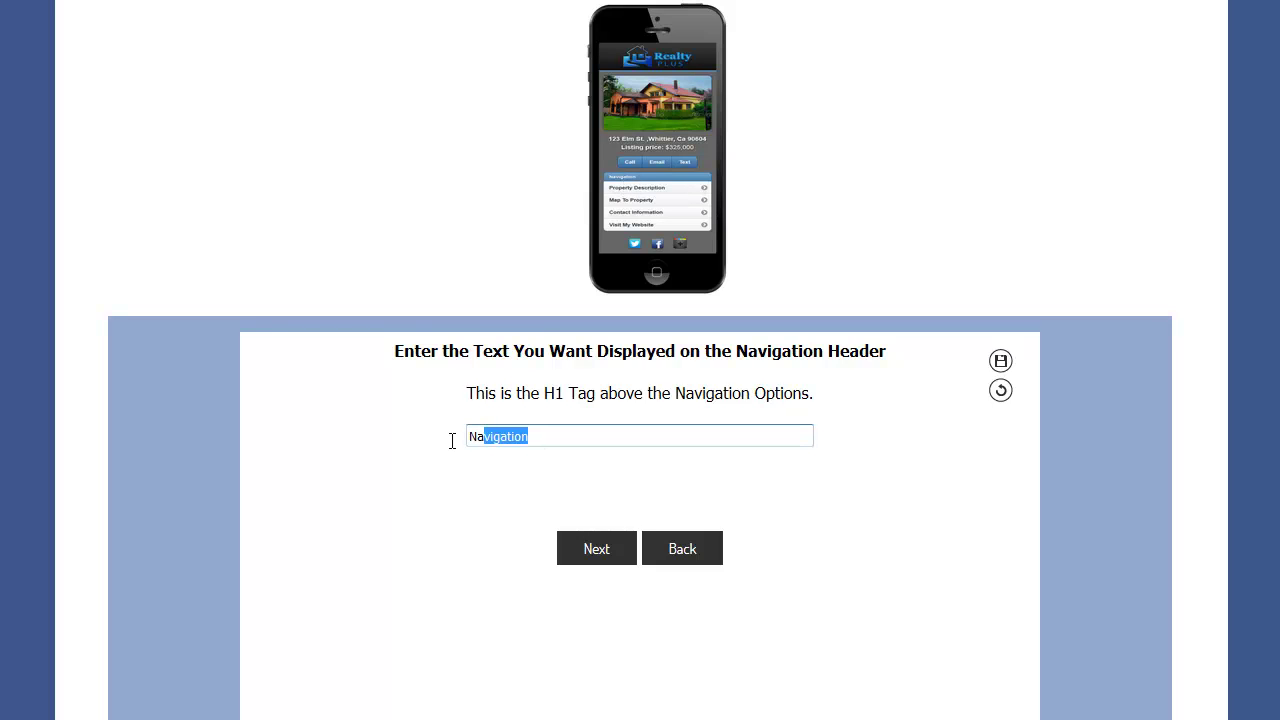
text(Menu)
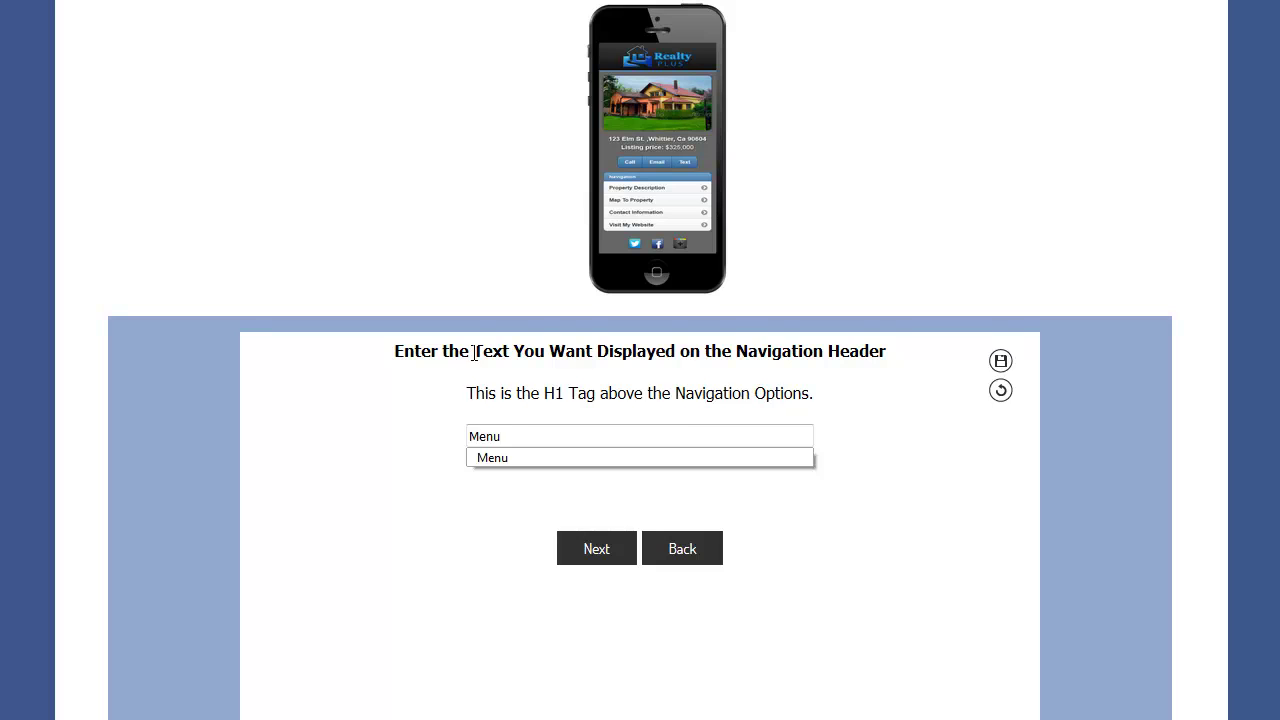
click(586, 548)
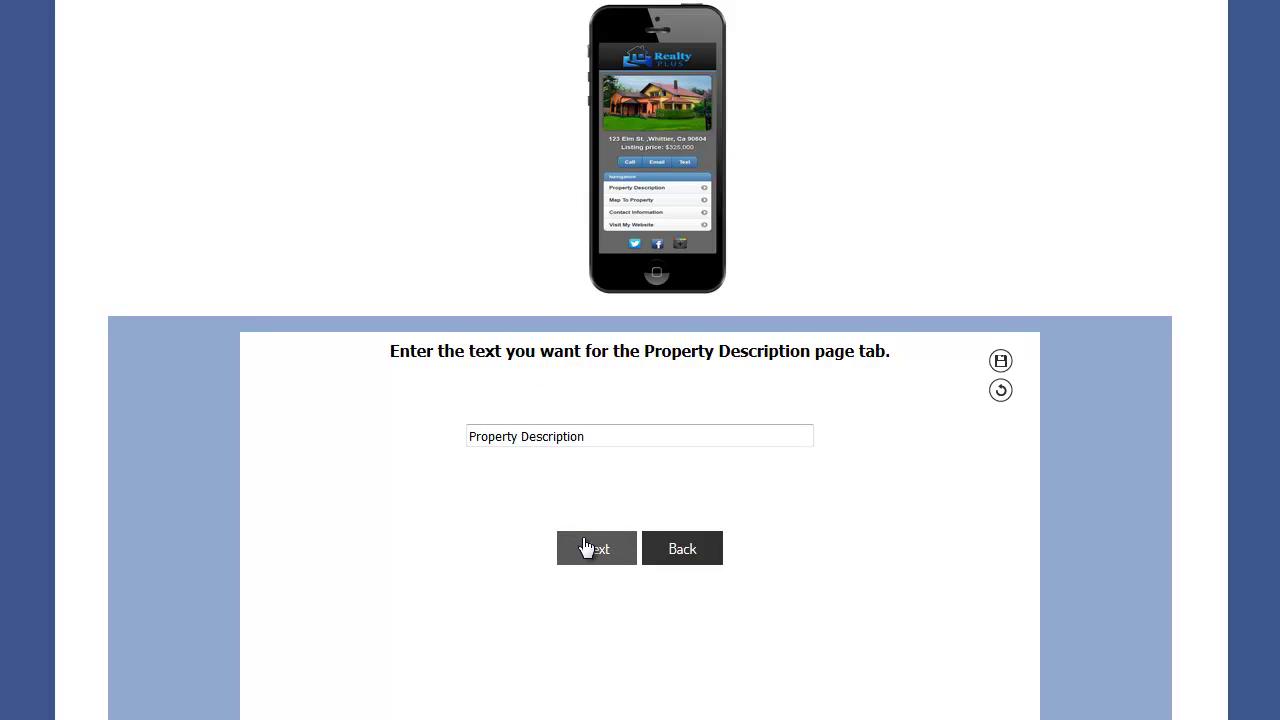
scroll(584, 540, down, 2)
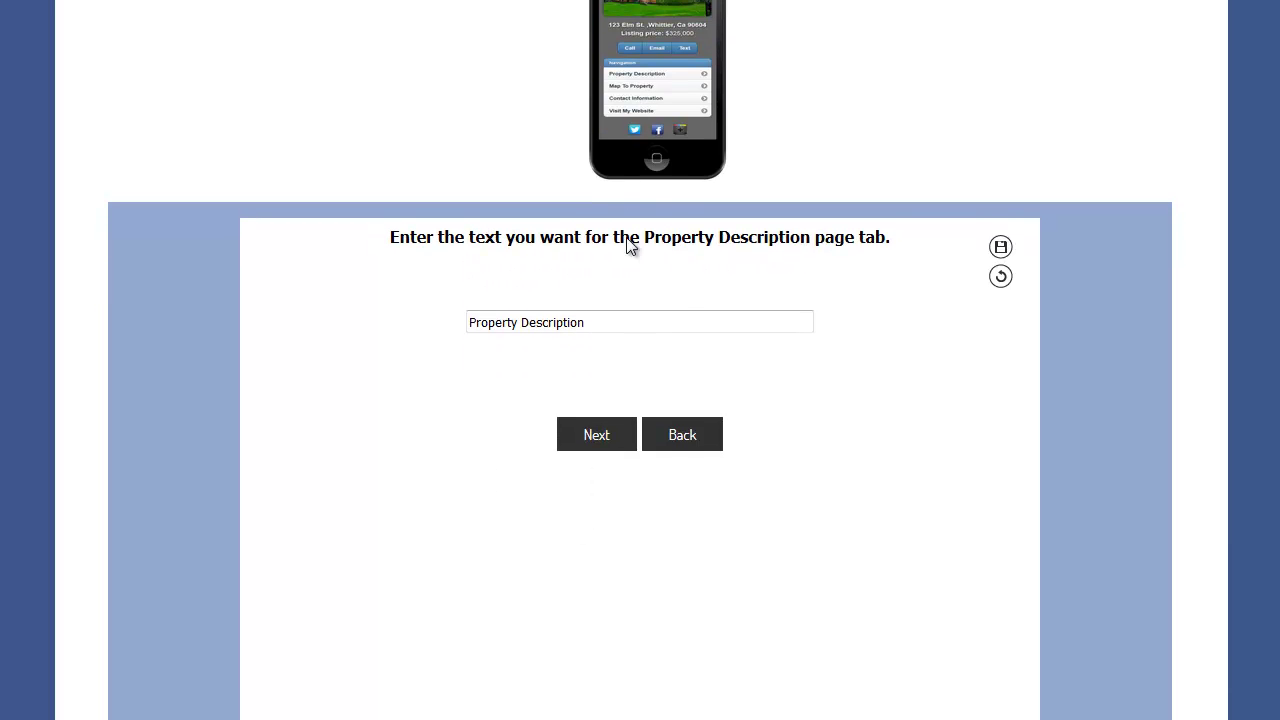
- Keep the default Property Description, Map to Property, Contact Information and Visit My Website labels
click(600, 445)
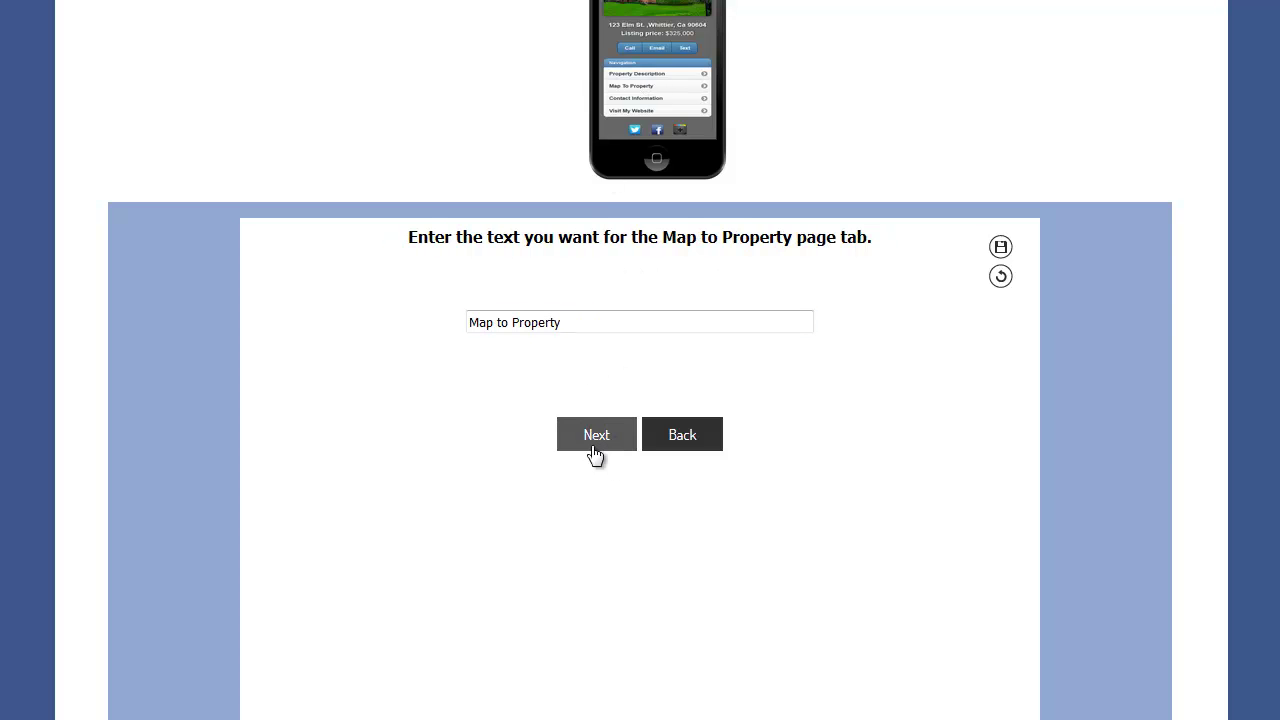
click(594, 449)
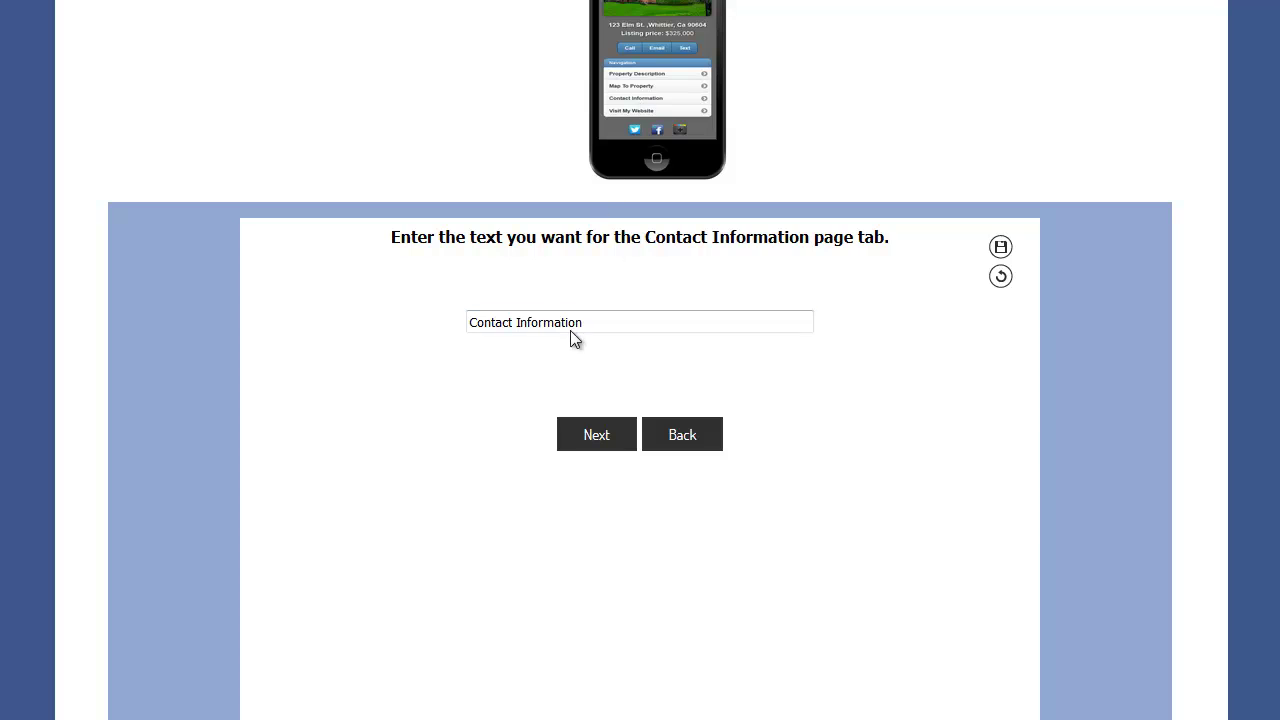
click(586, 437)
click(587, 440)
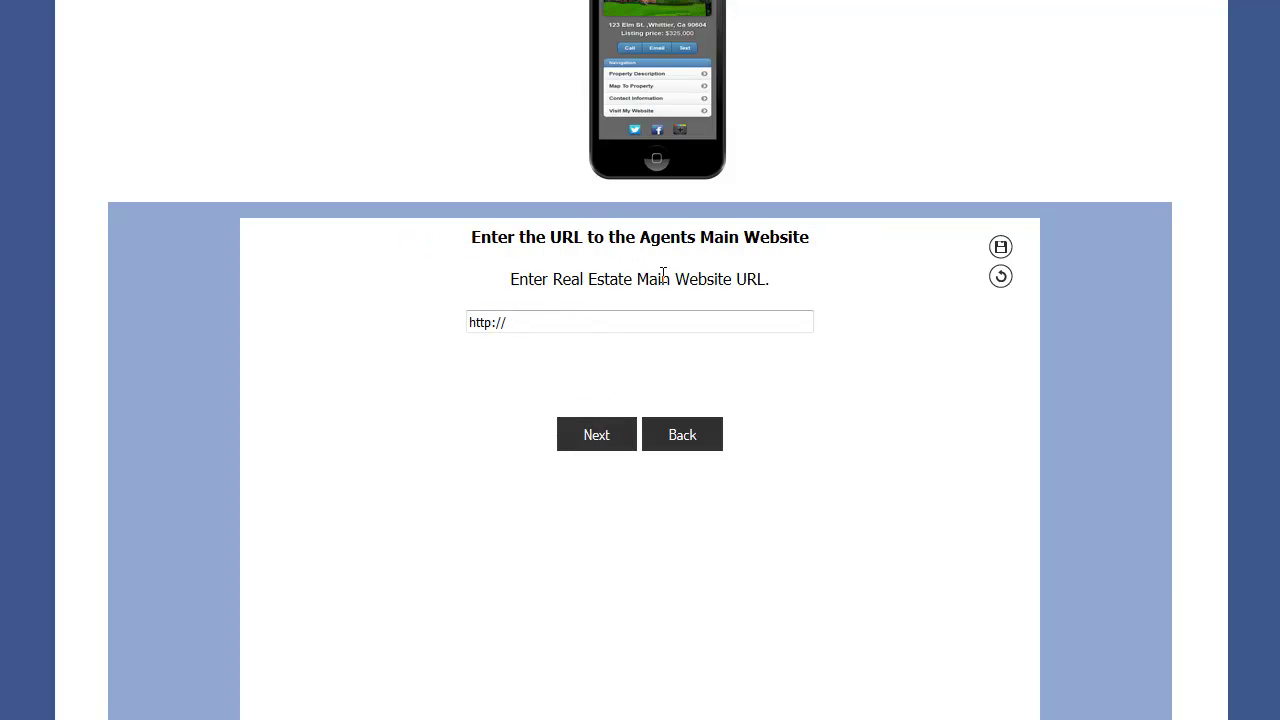
- Fill in the agent's website URL from autocomplete, then open the LatLong.net lookup site
click(534, 319)
text(ww)
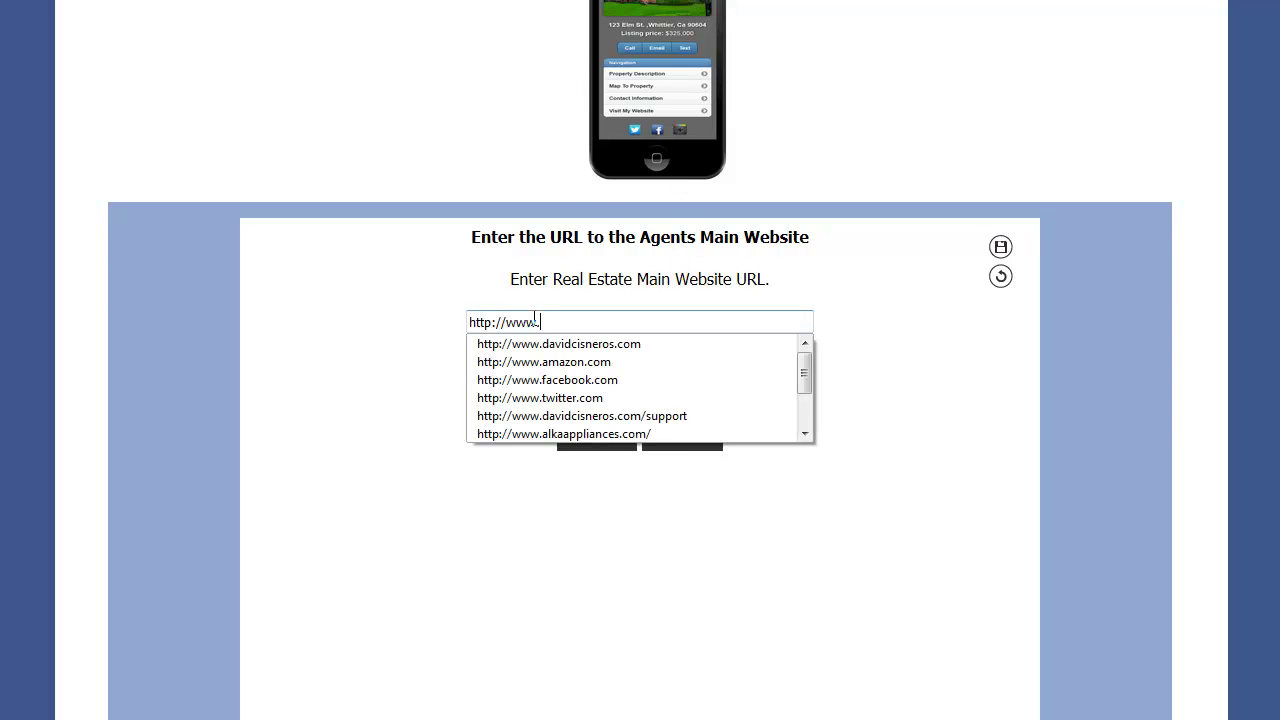
text(w.)
click(581, 342)
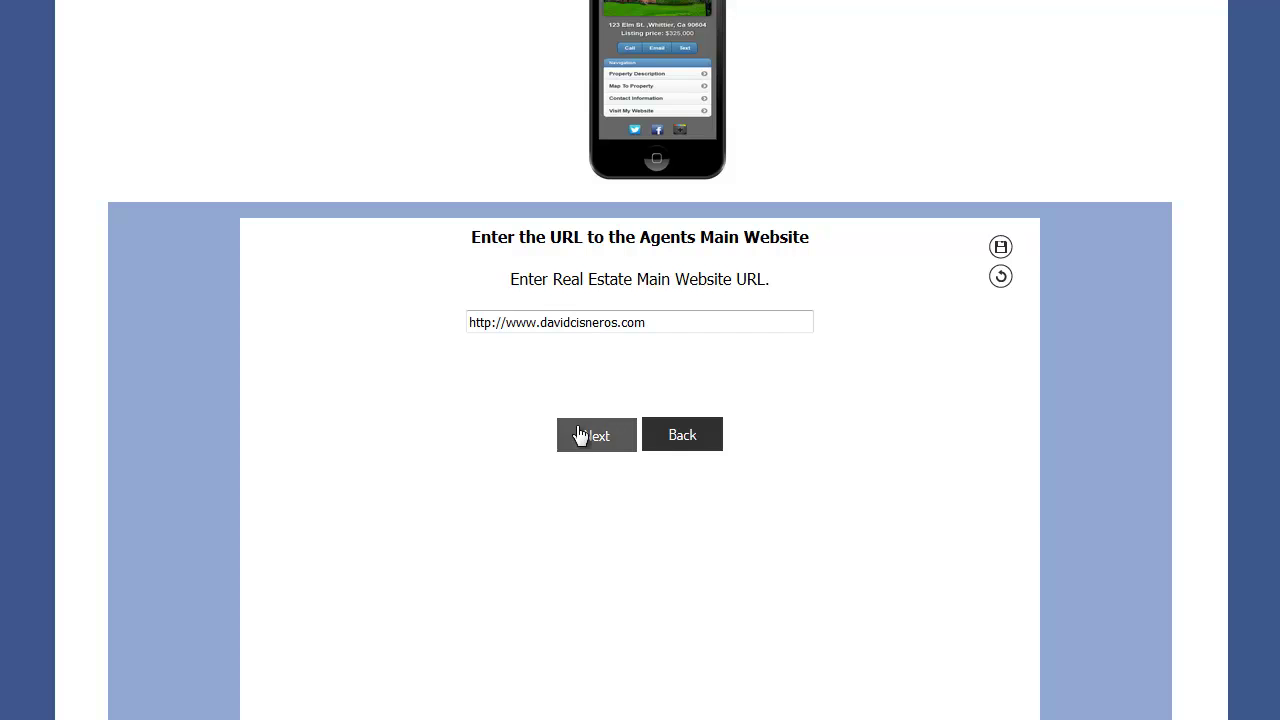
click(580, 434)
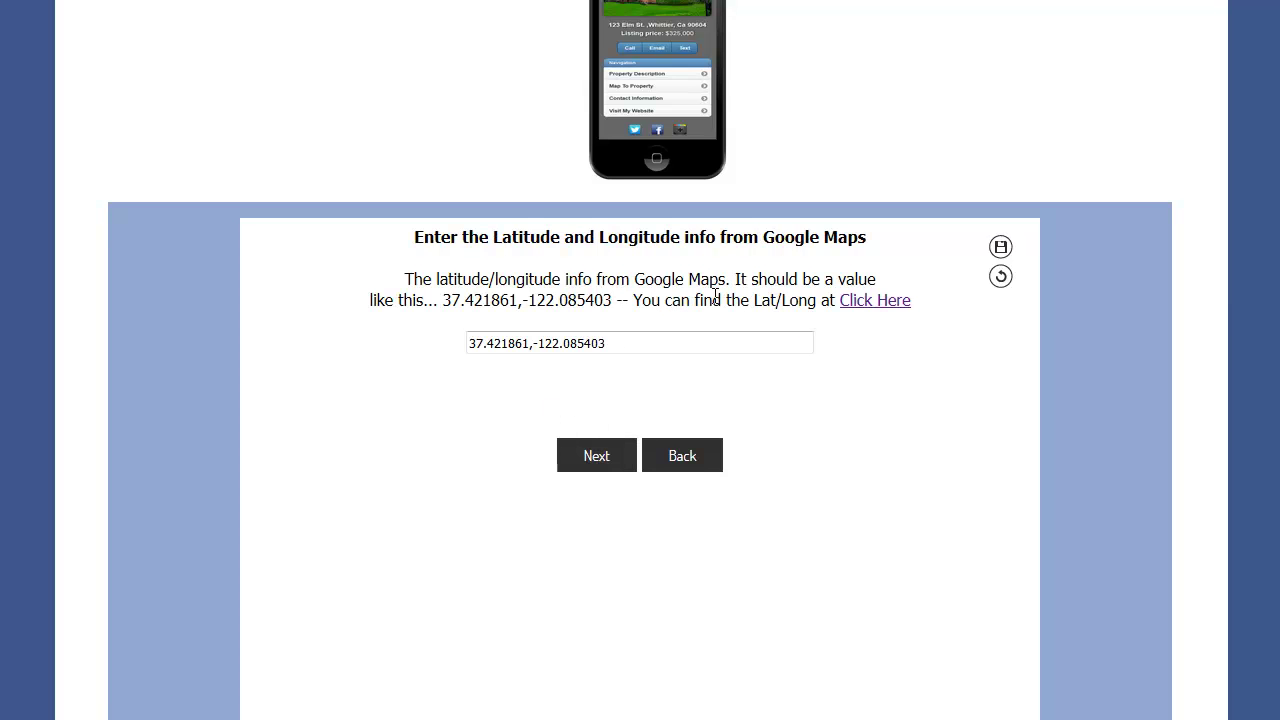
click(862, 302)
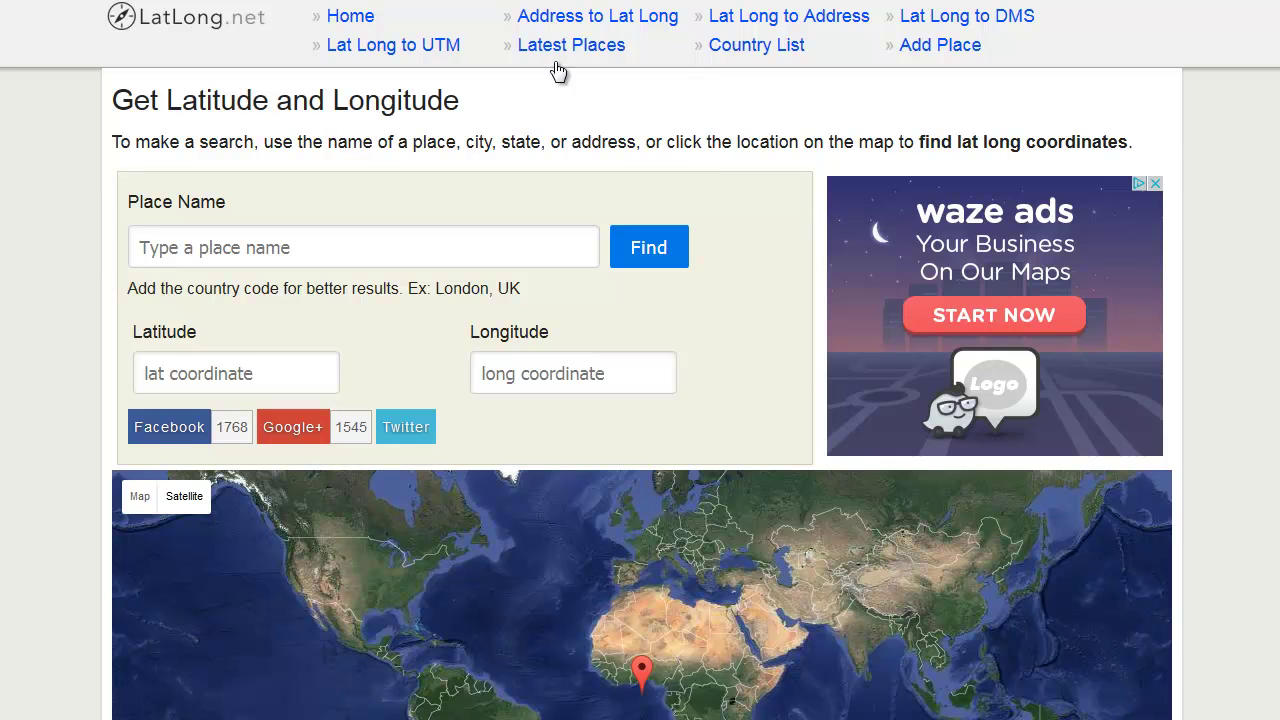
- Look up the property's address on LatLong.net's Address to Lat Long page
click(575, 22)
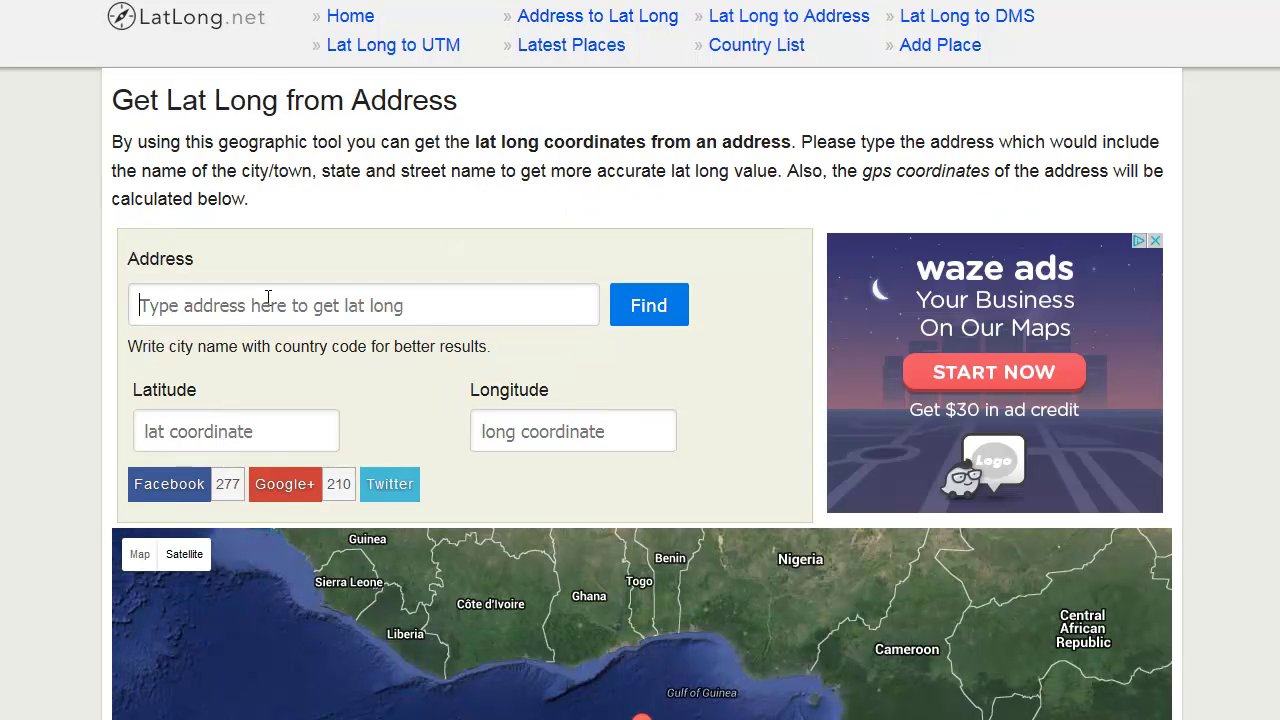
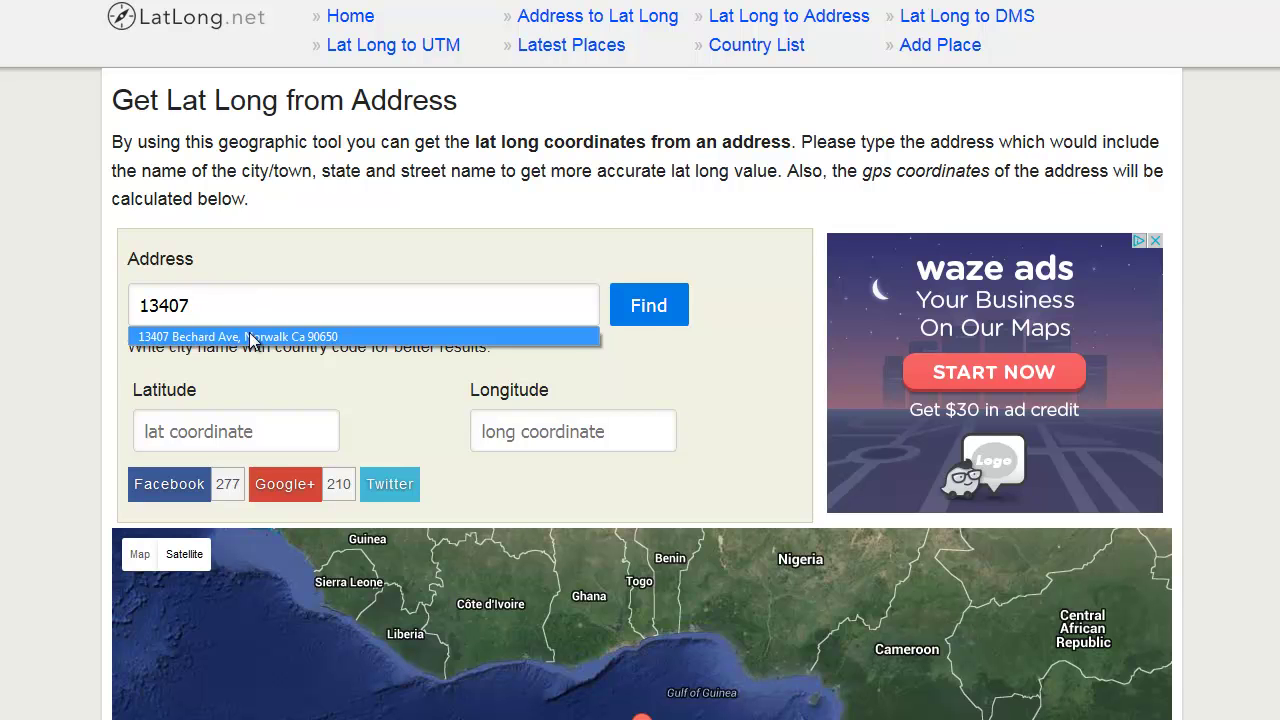
click(251, 337)
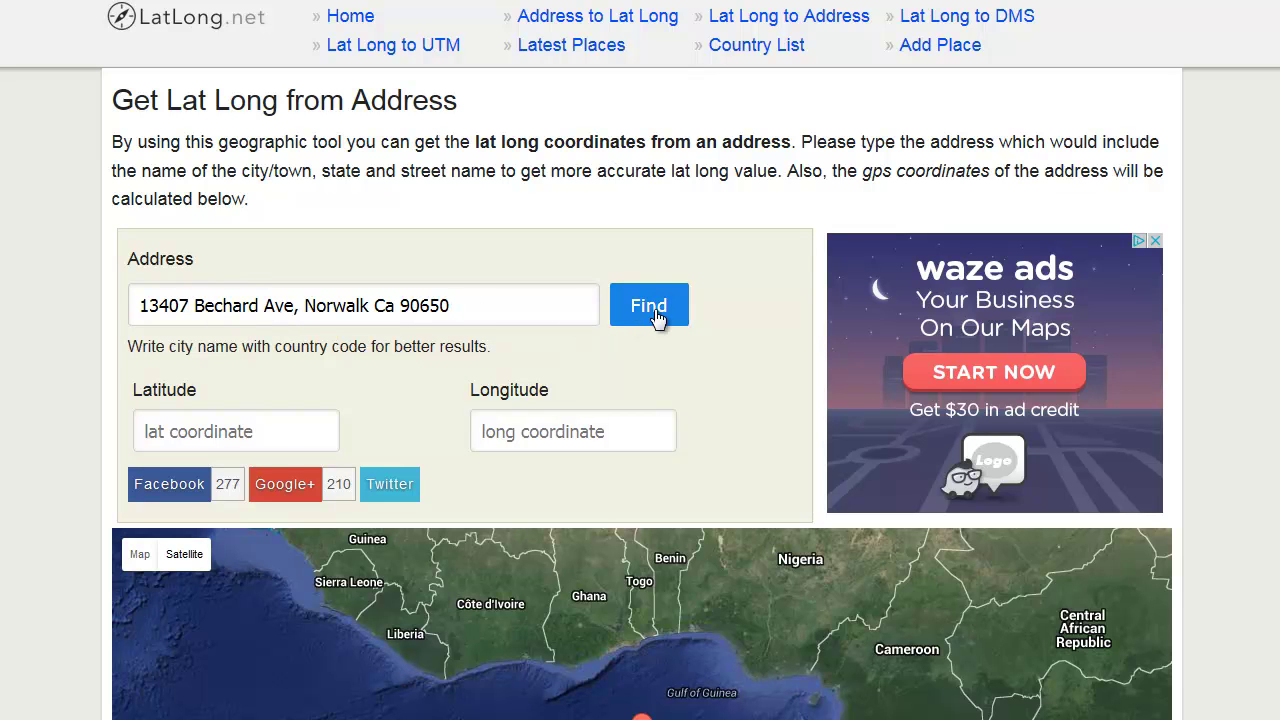
click(657, 317)
scroll(663, 408, down, 2)
scroll(672, 421, down, 1)
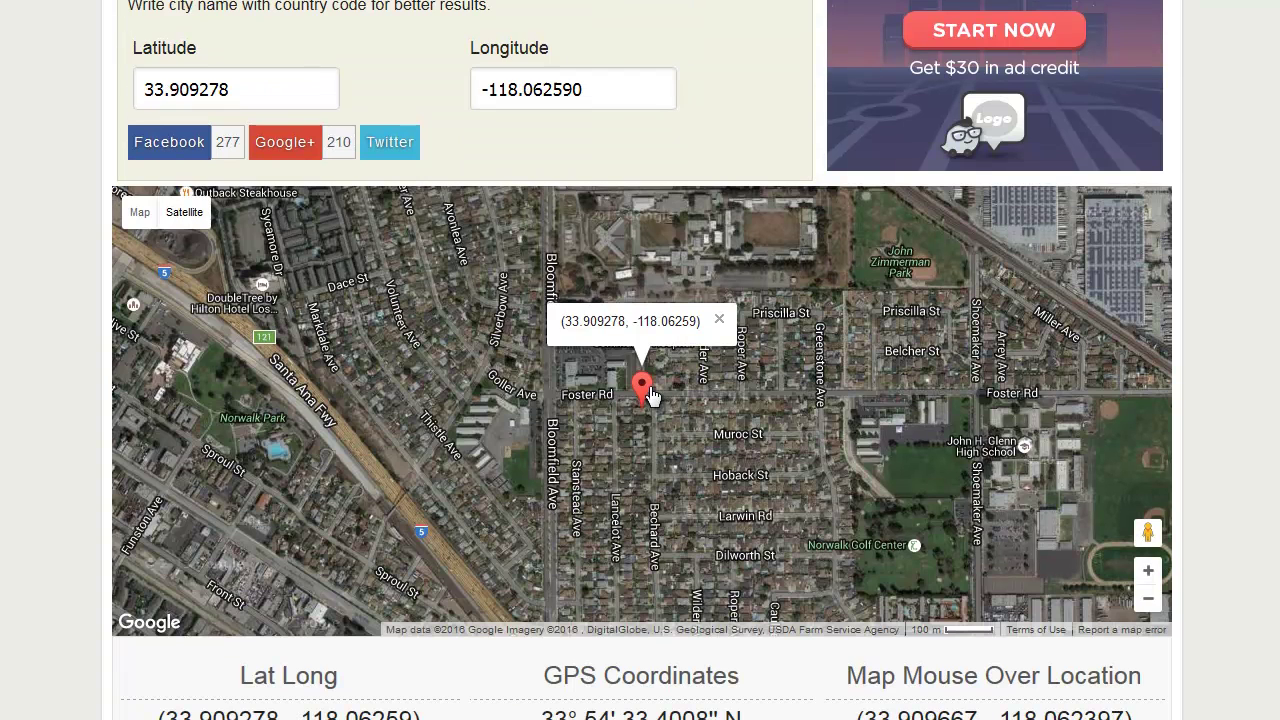
drag(564, 321, 685, 325)
right_click(684, 323)
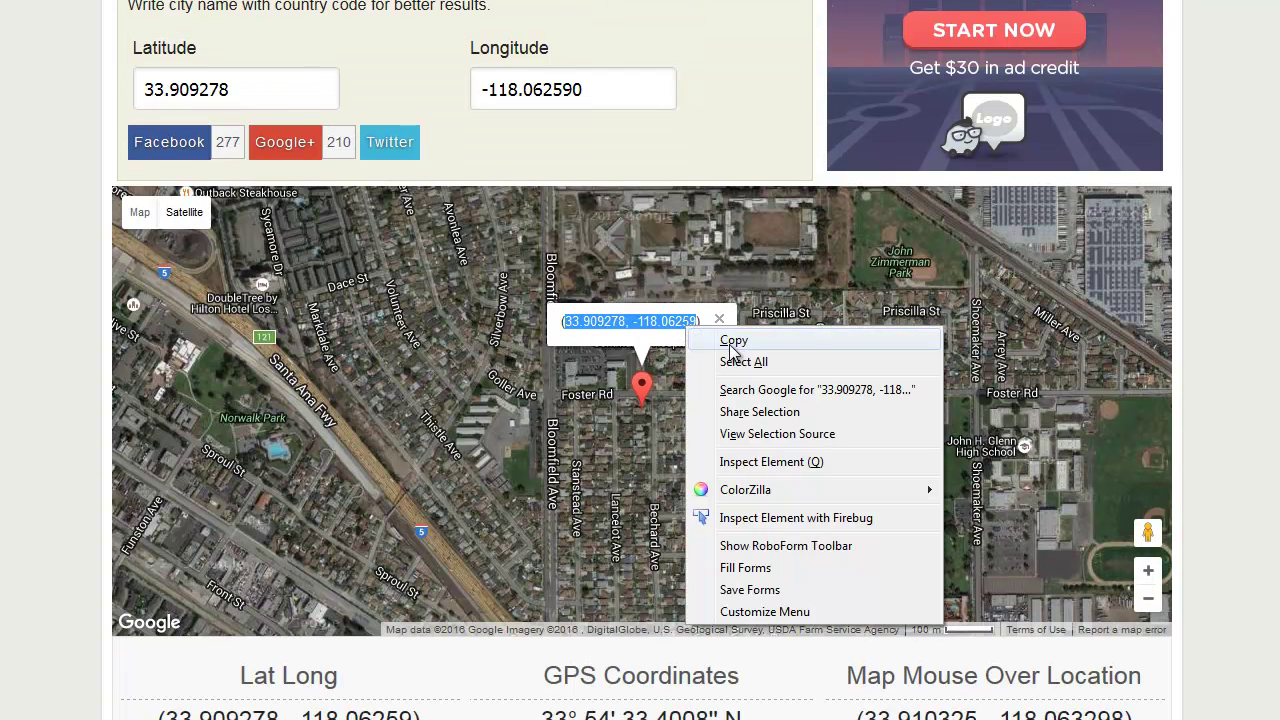
click(730, 338)
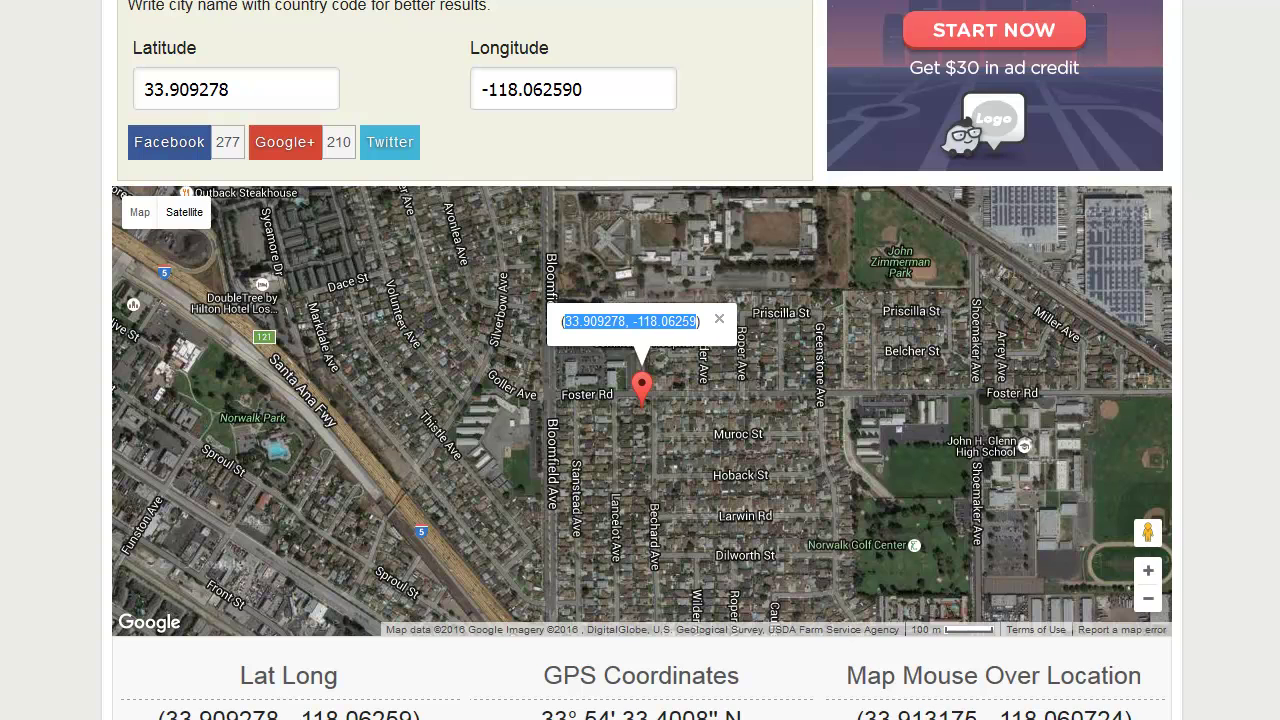
key(alt+Tab)
drag(674, 345, 394, 345)
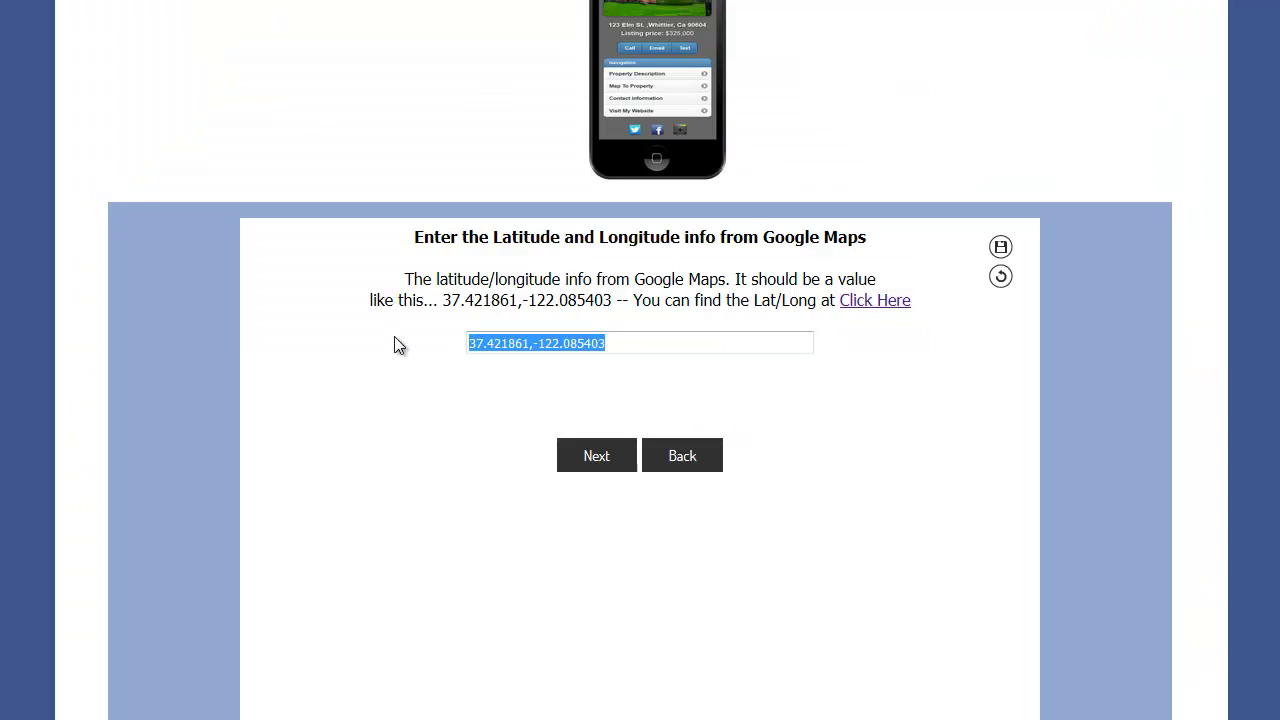
key(ctrl+v)
click(394, 338)
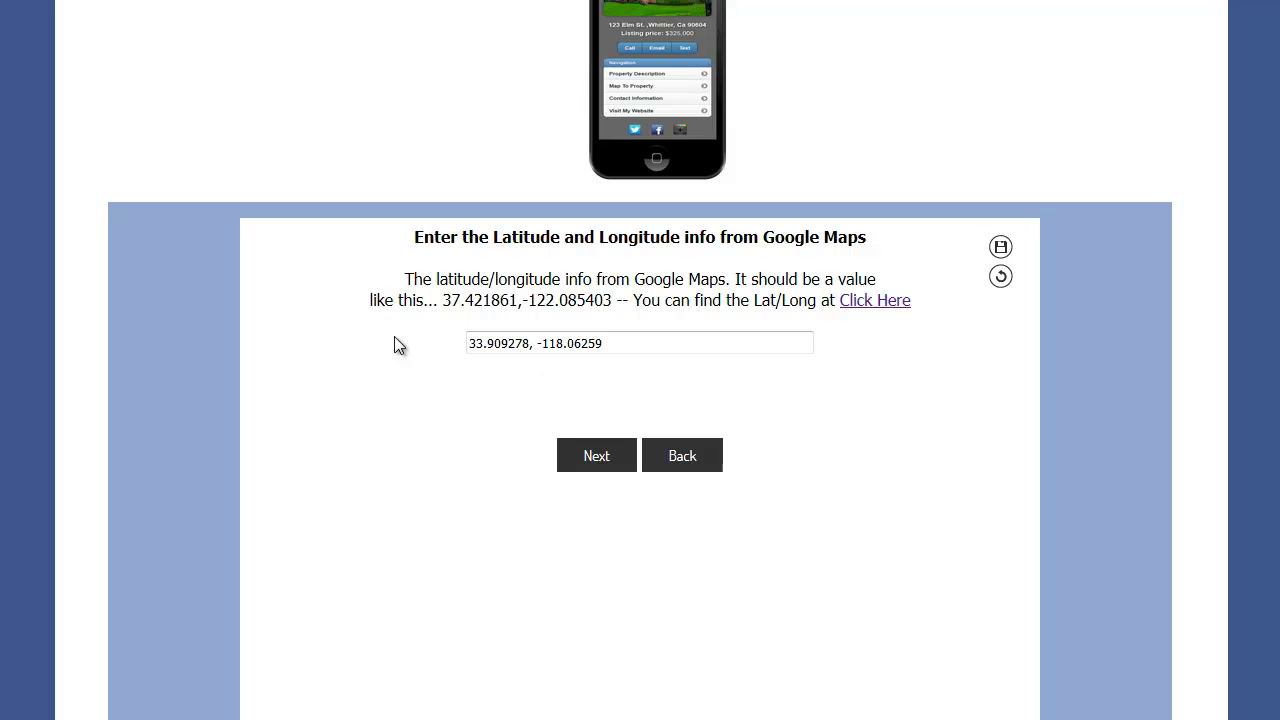
click(598, 460)
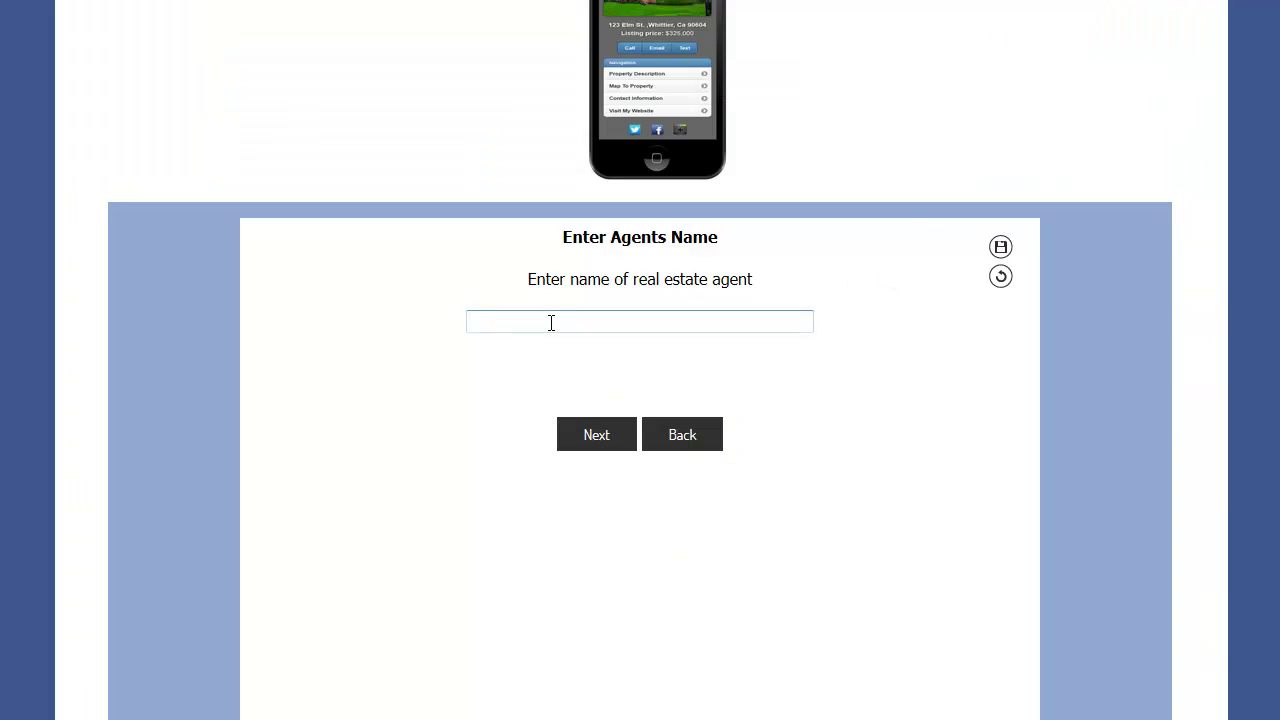
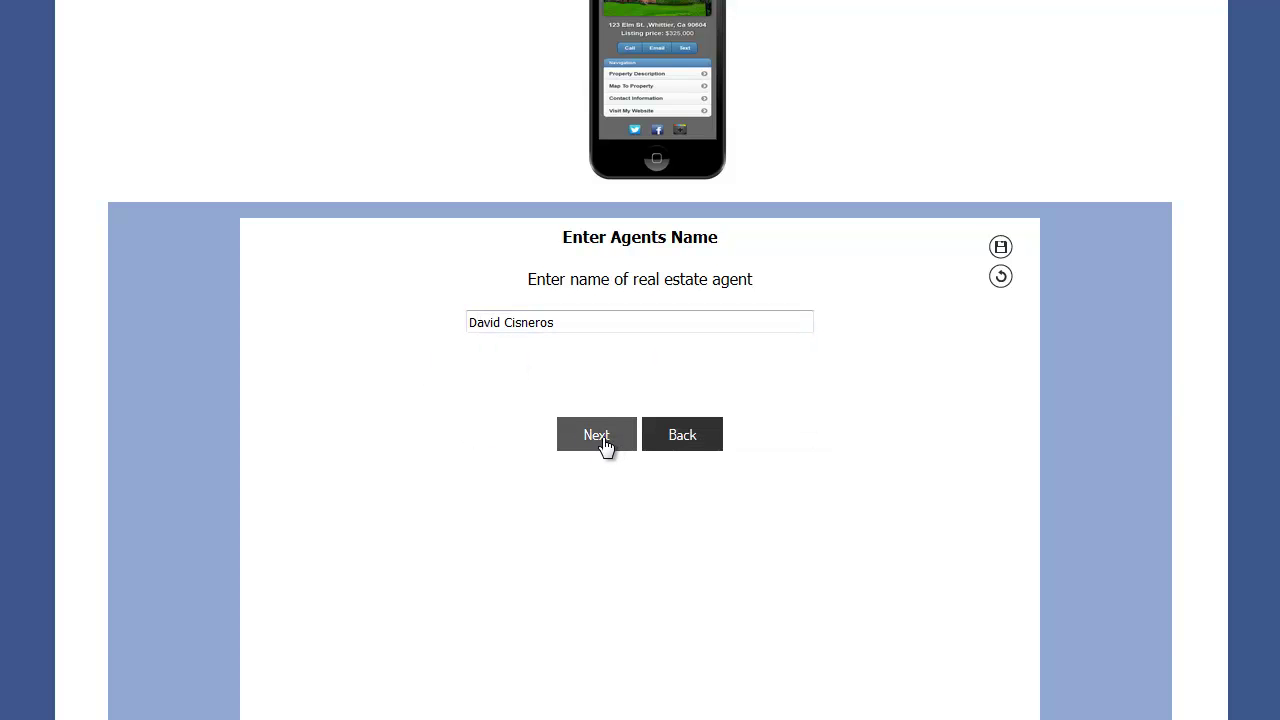
- Enter the agent's name and upload portrait.jpg as the agent photo
click(601, 440)
click(600, 346)
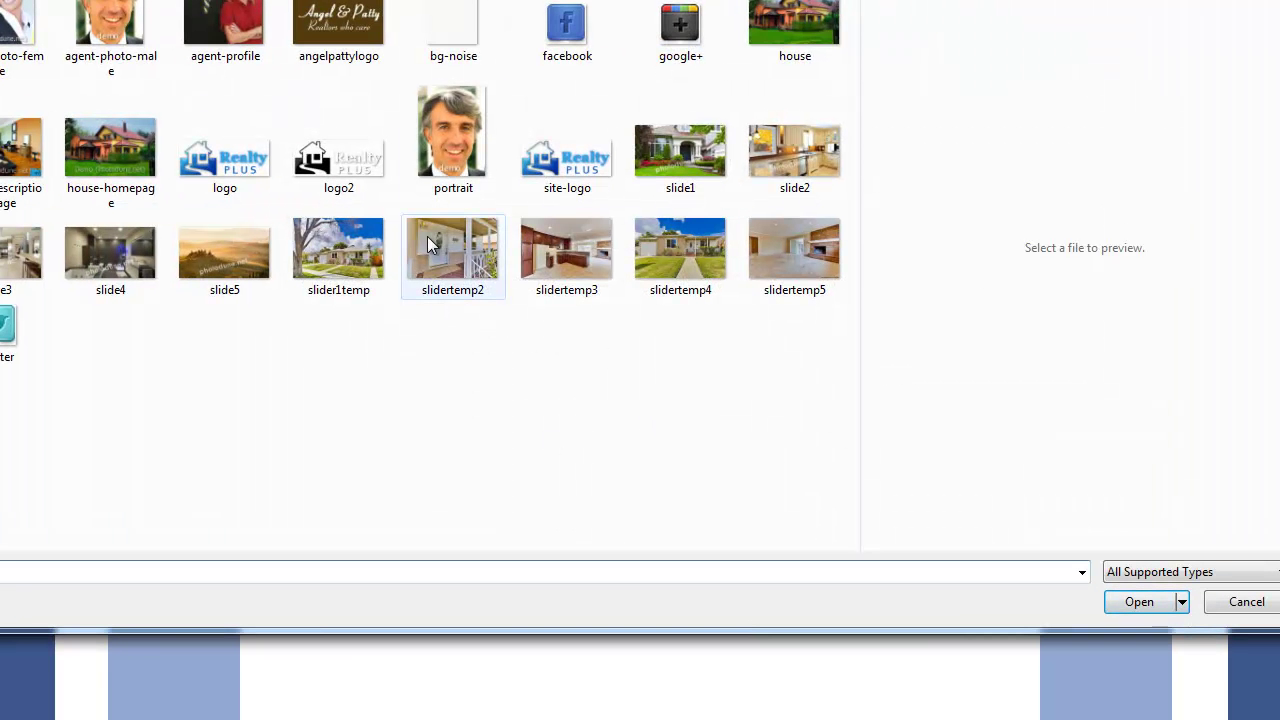
click(450, 146)
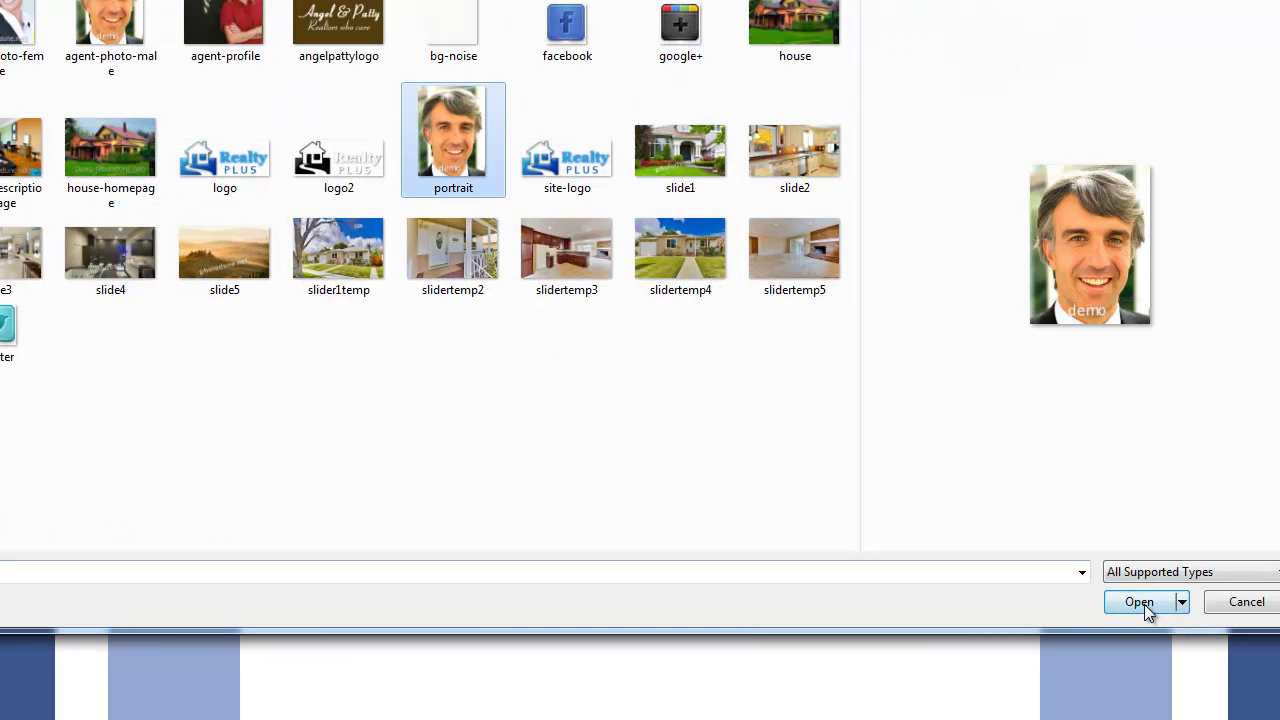
click(1140, 603)
click(589, 437)
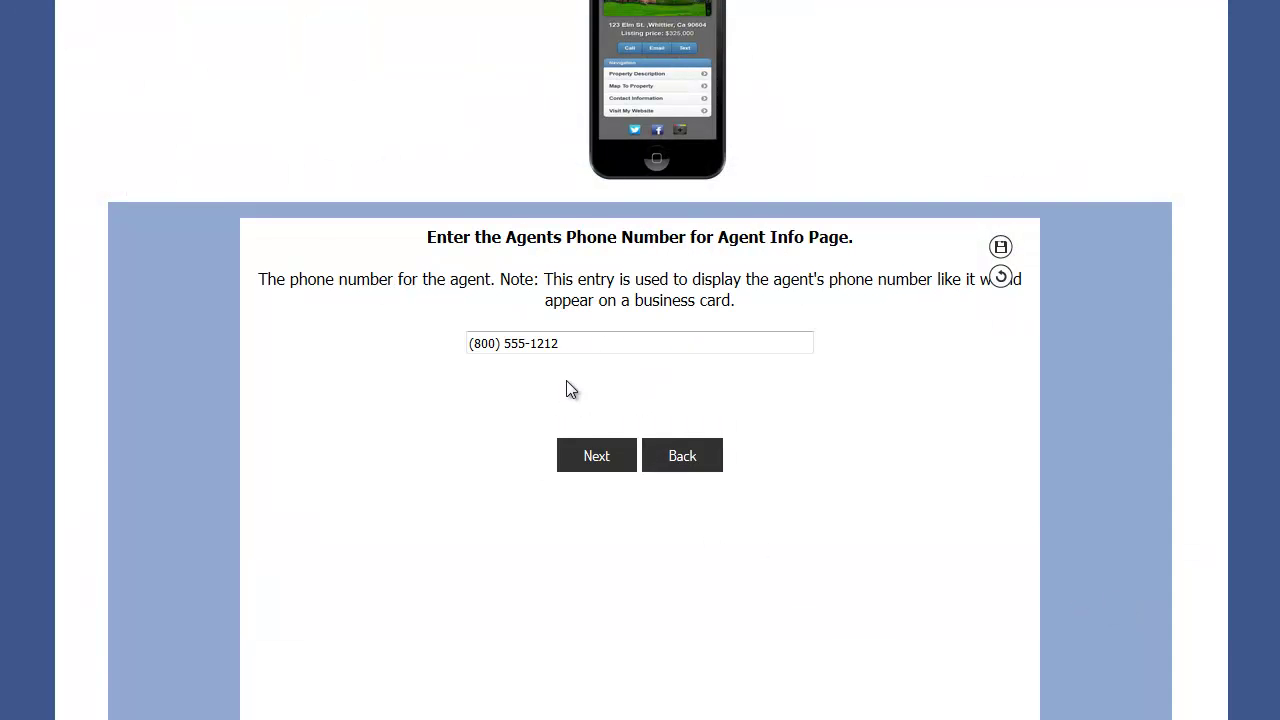
- Keep the agent's prefilled phone number
click(639, 336)
drag(507, 342, 451, 343)
click(571, 344)
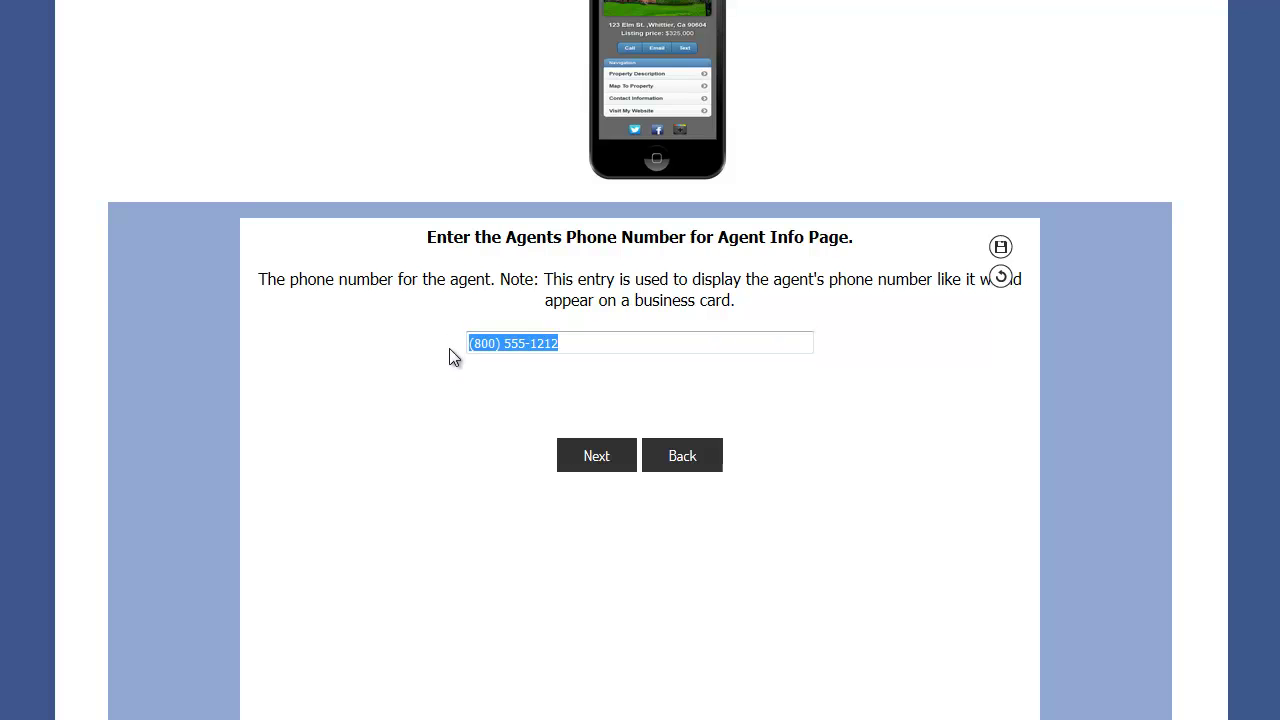
click(507, 343)
click(606, 453)
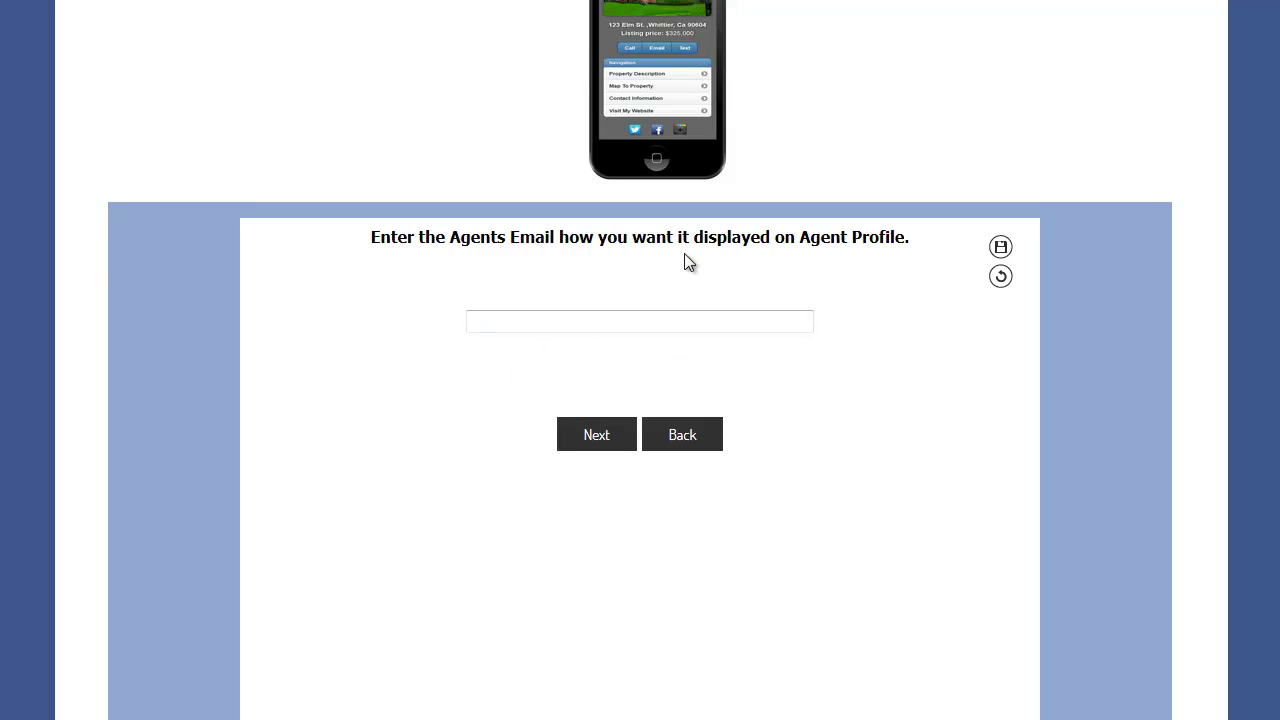
- Fill in the agent's business e-mail from the saved autocomplete suggestion
click(526, 326)
text(in)
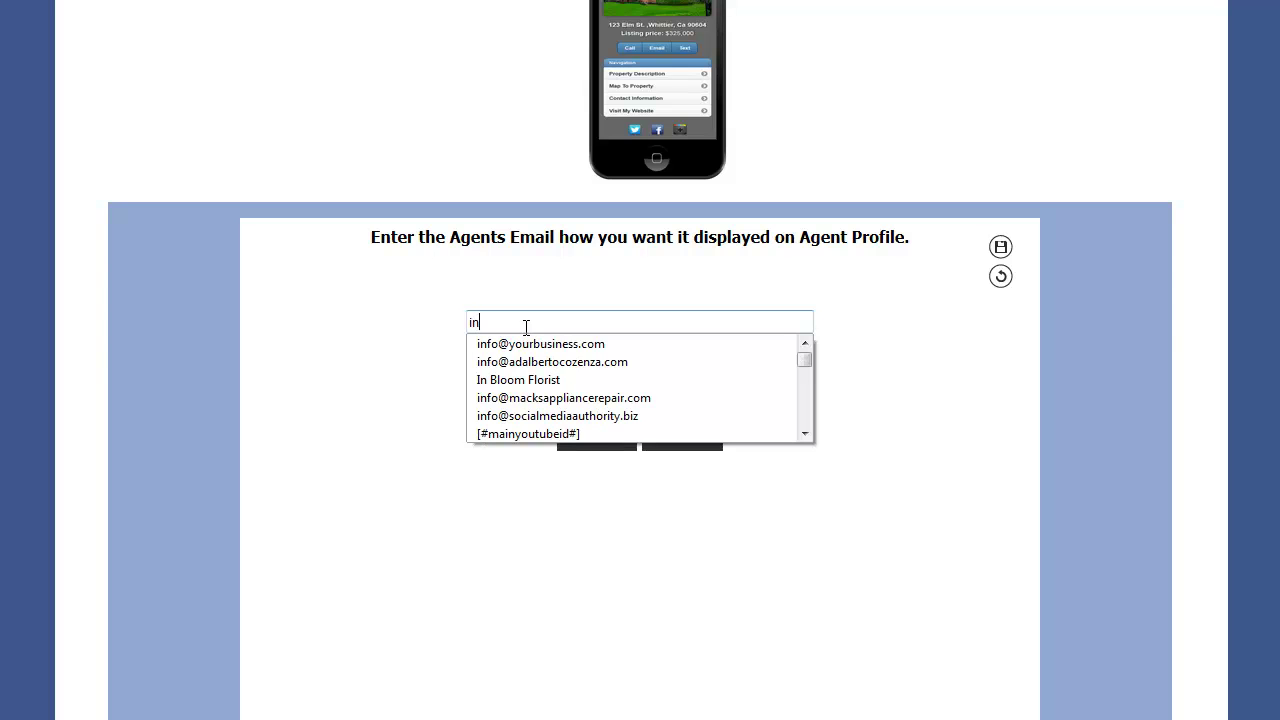
click(527, 344)
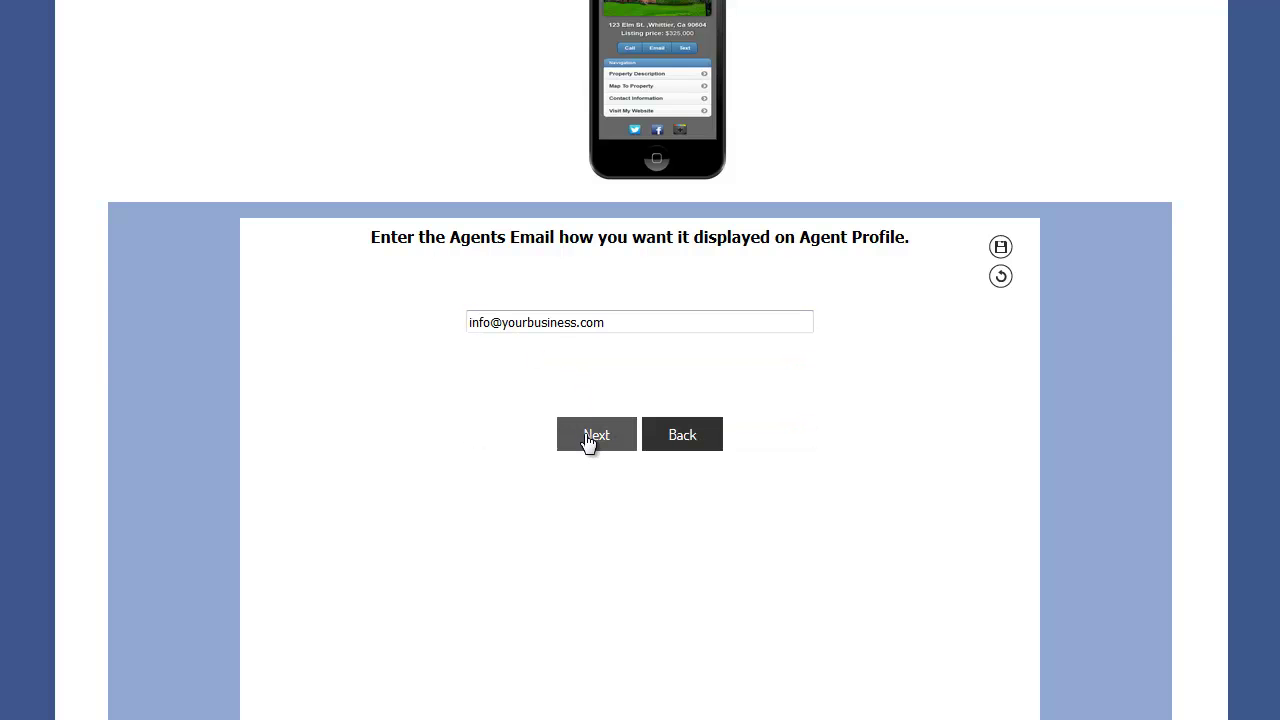
click(587, 436)
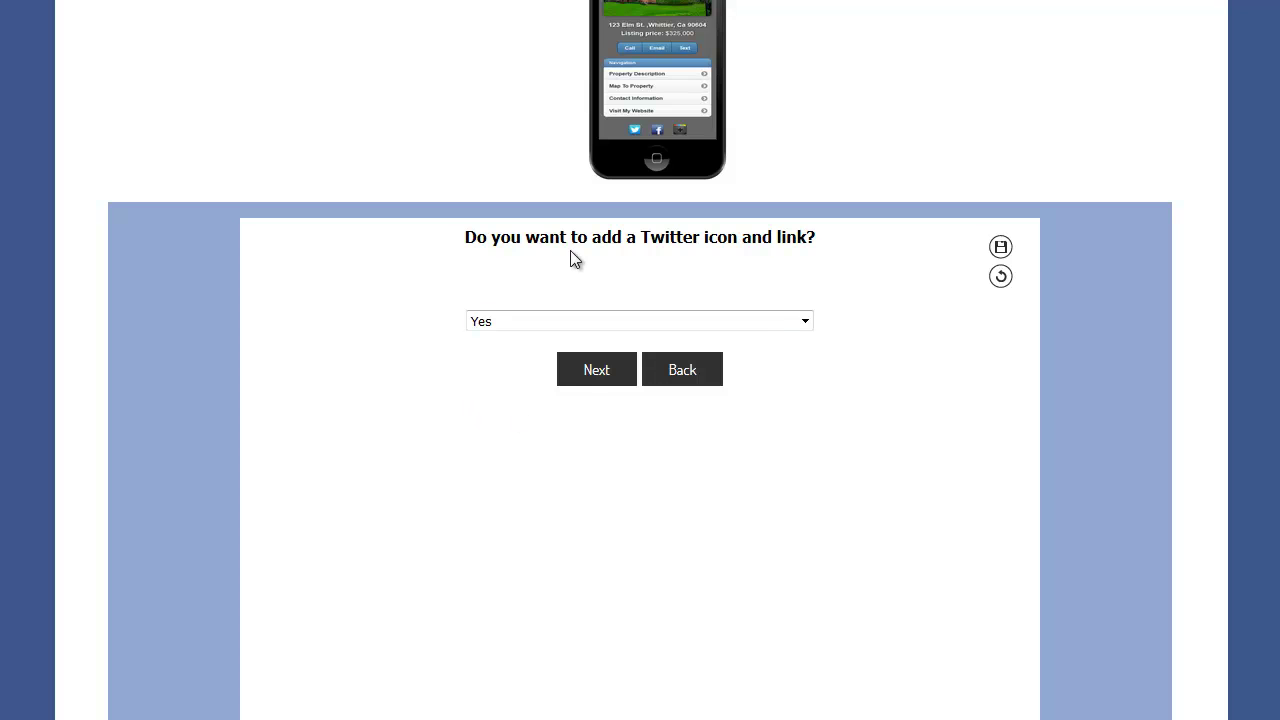
- Keep the Twitter icon and link, and set the Facebook icon to No
click(599, 383)
click(596, 442)
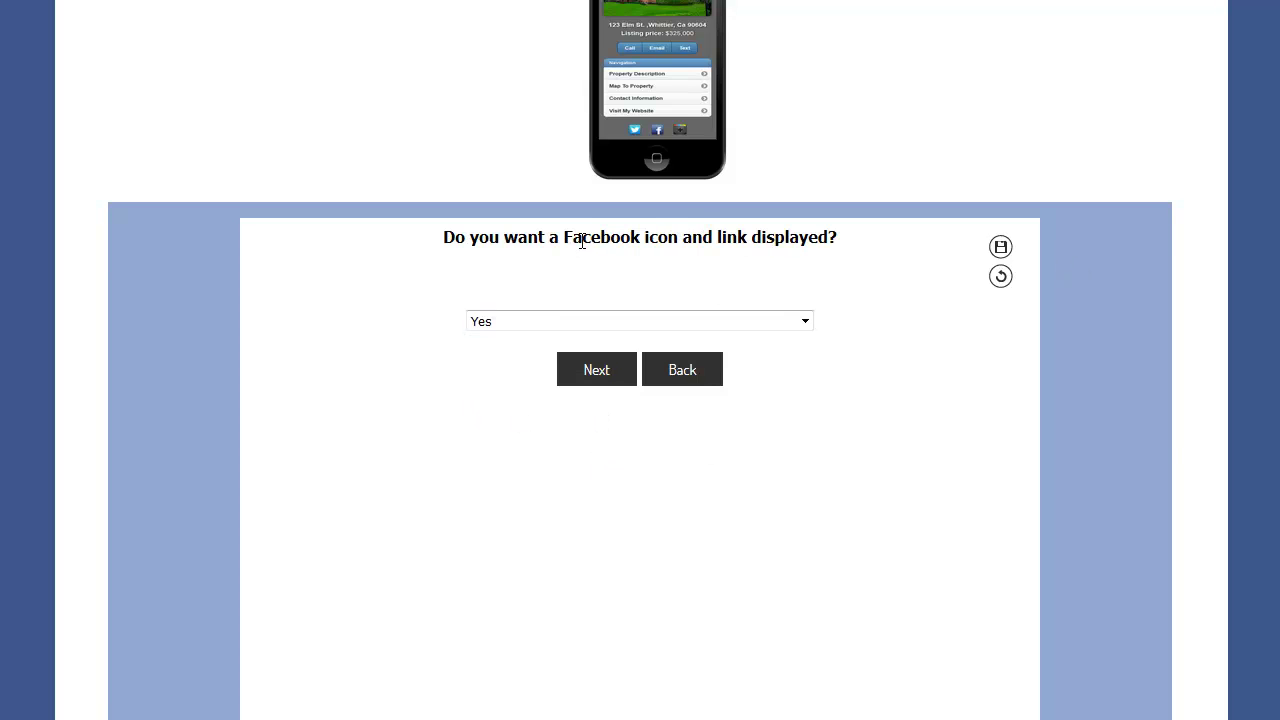
click(506, 321)
click(503, 356)
click(593, 369)
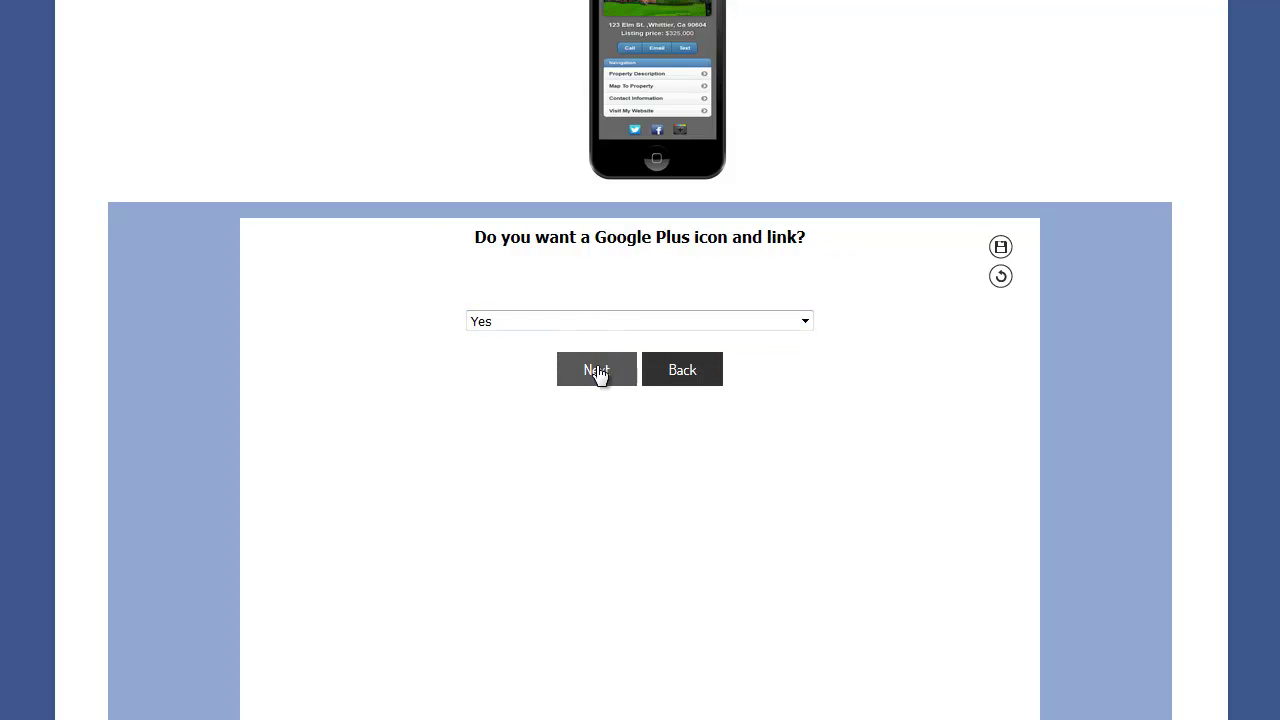
- Keep Google Plus and LinkedIn icons with their links, and set YouTube to No
click(598, 369)
click(599, 434)
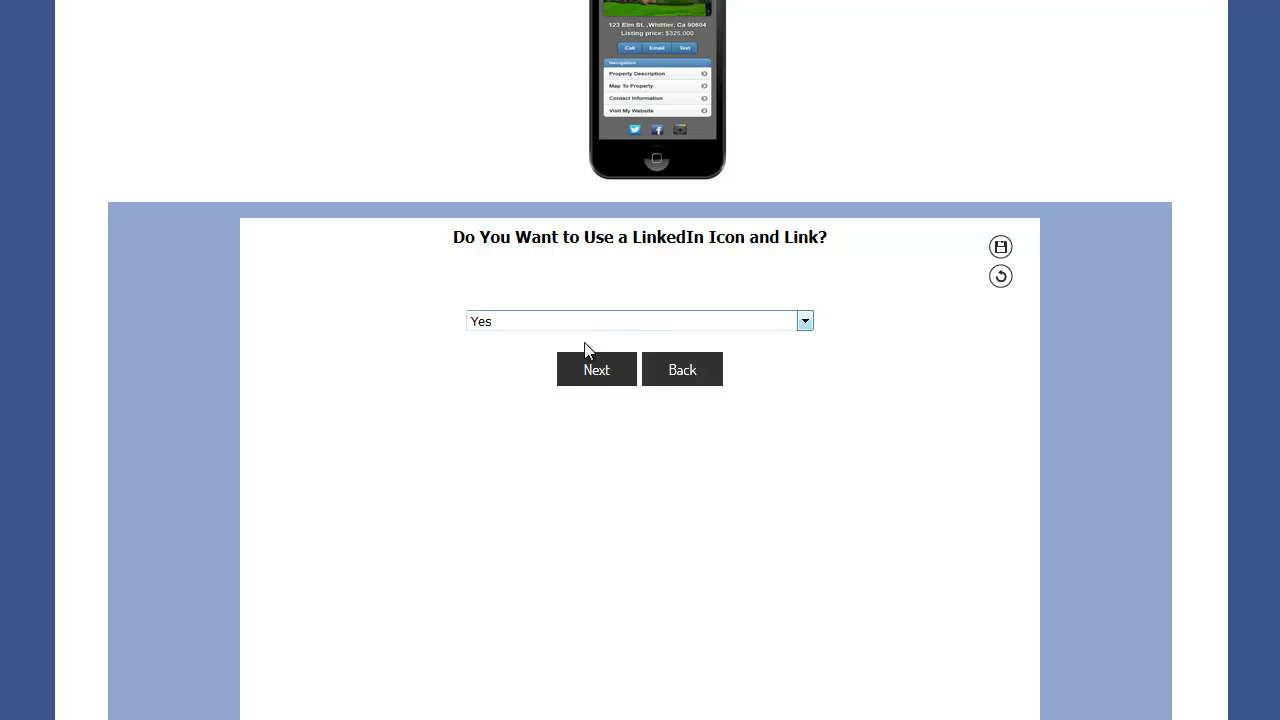
click(585, 373)
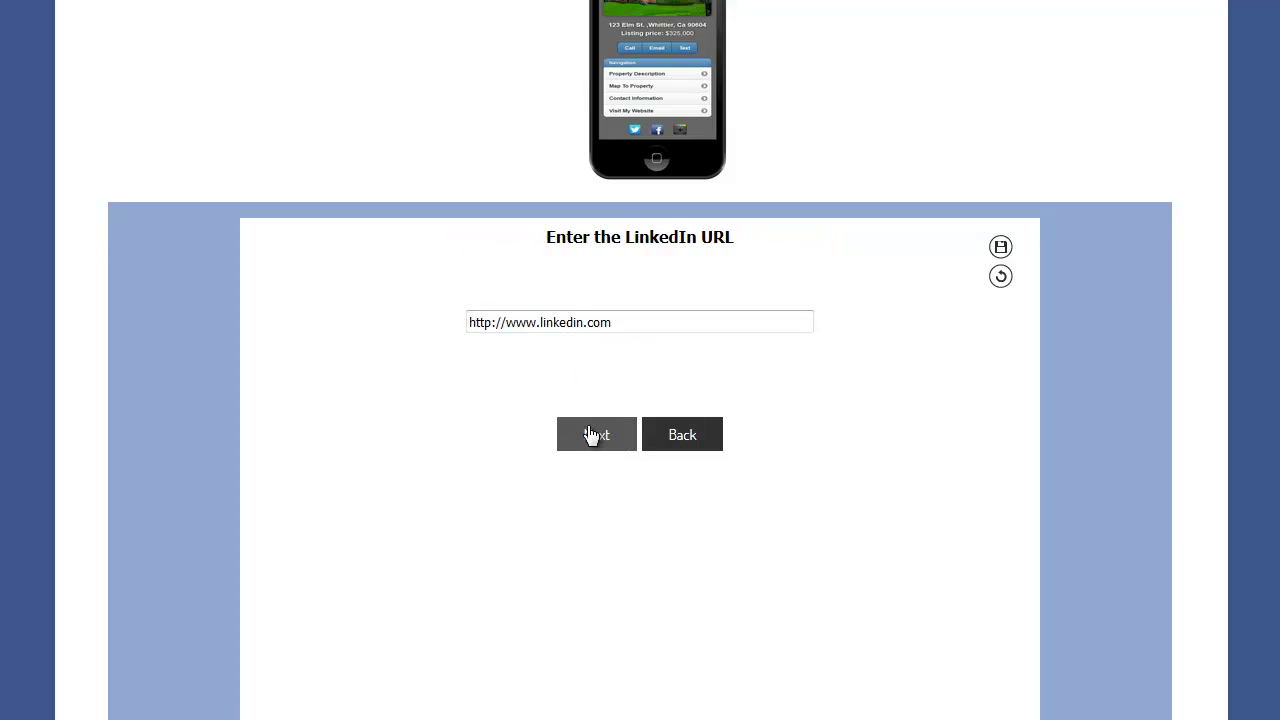
click(588, 434)
click(506, 320)
click(502, 357)
click(595, 375)
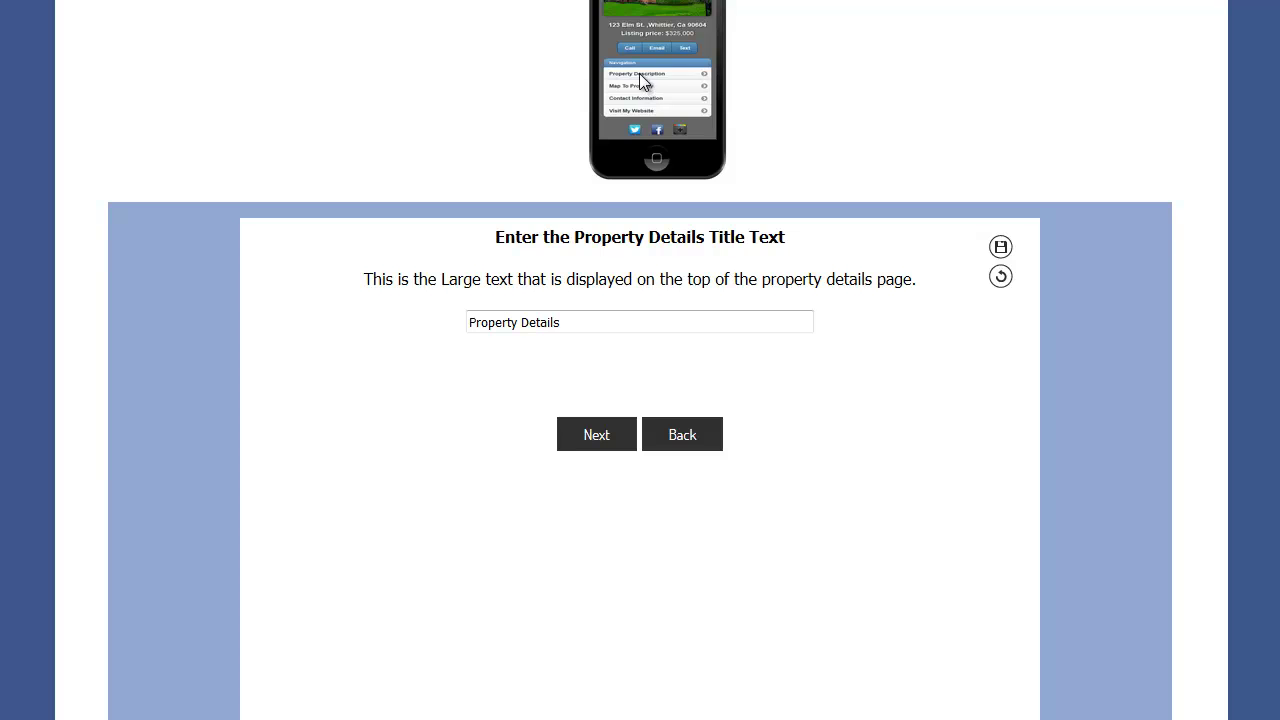
- Keep the 'Property Details' title and upload the slidertemp3.png kitchen photo for the property page
scroll(740, 162, up, 1)
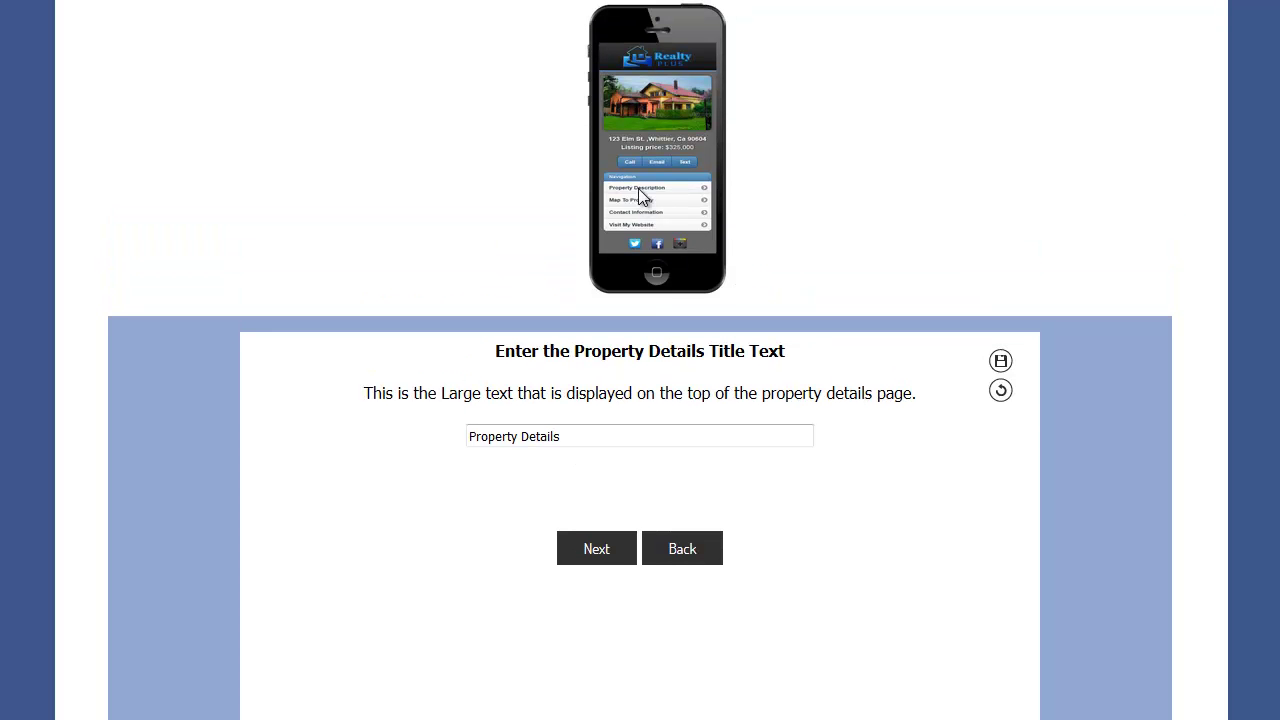
scroll(592, 515, down, 2)
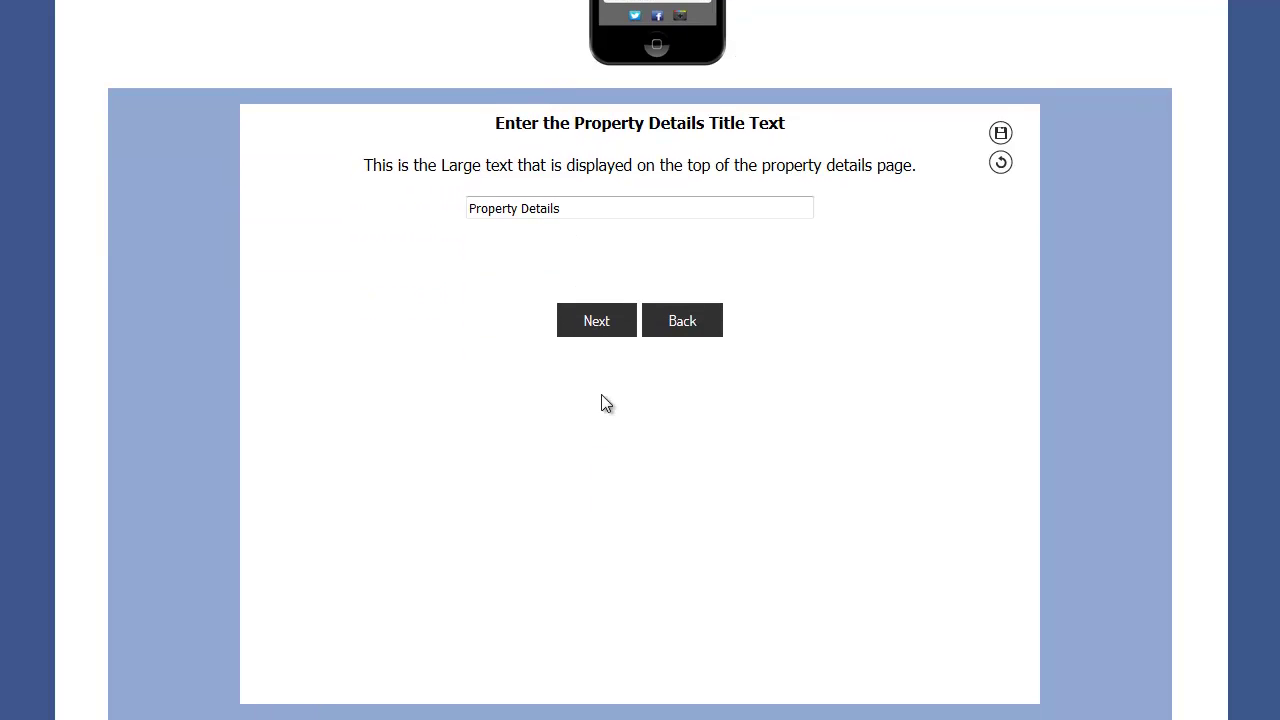
click(597, 322)
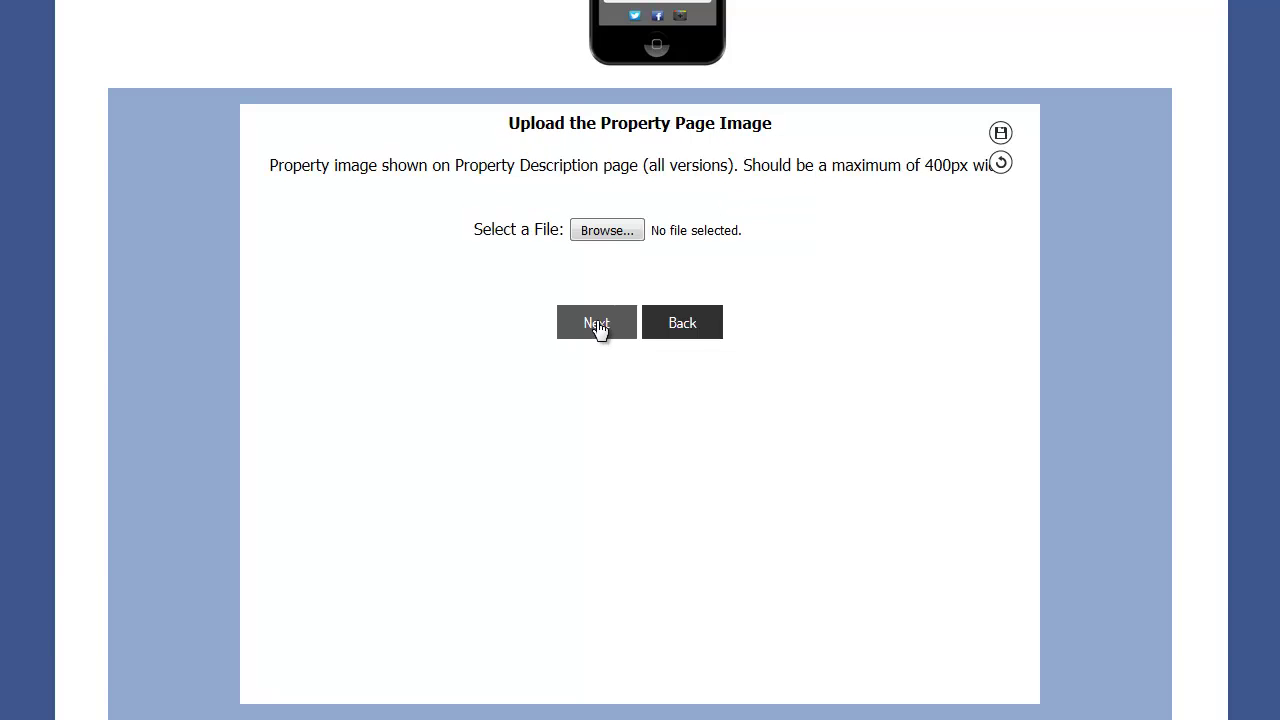
click(606, 231)
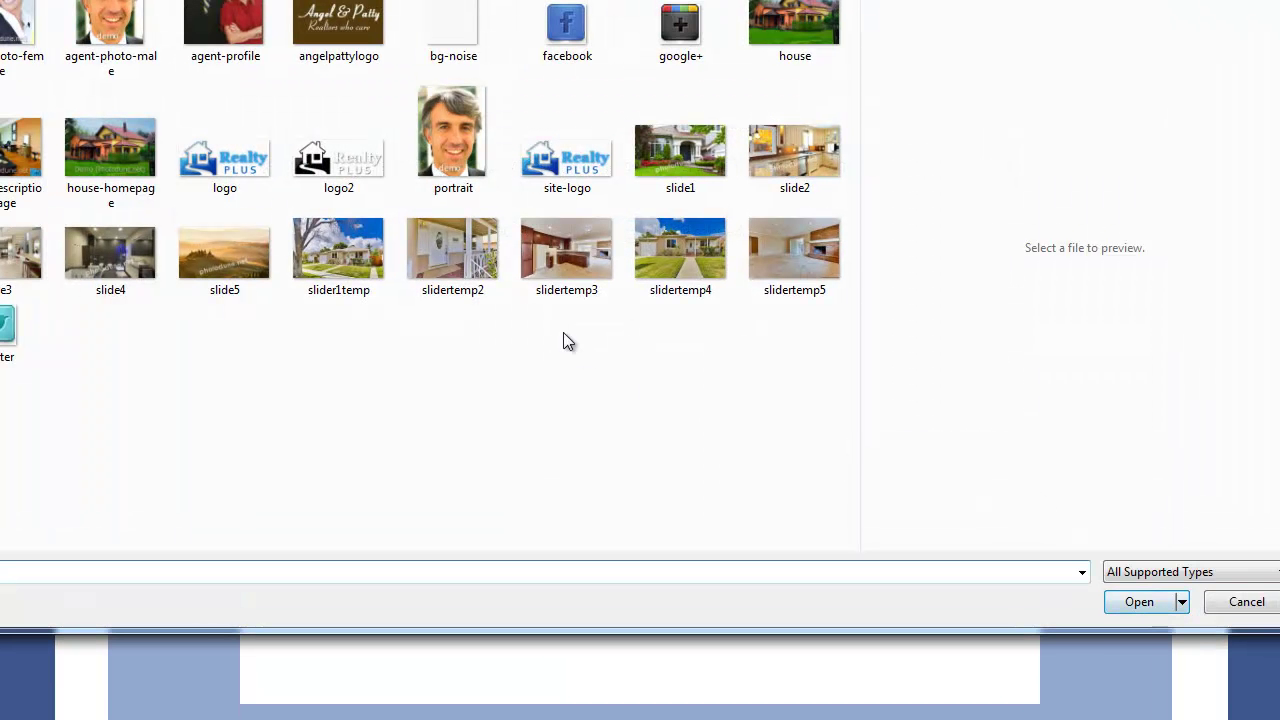
click(581, 270)
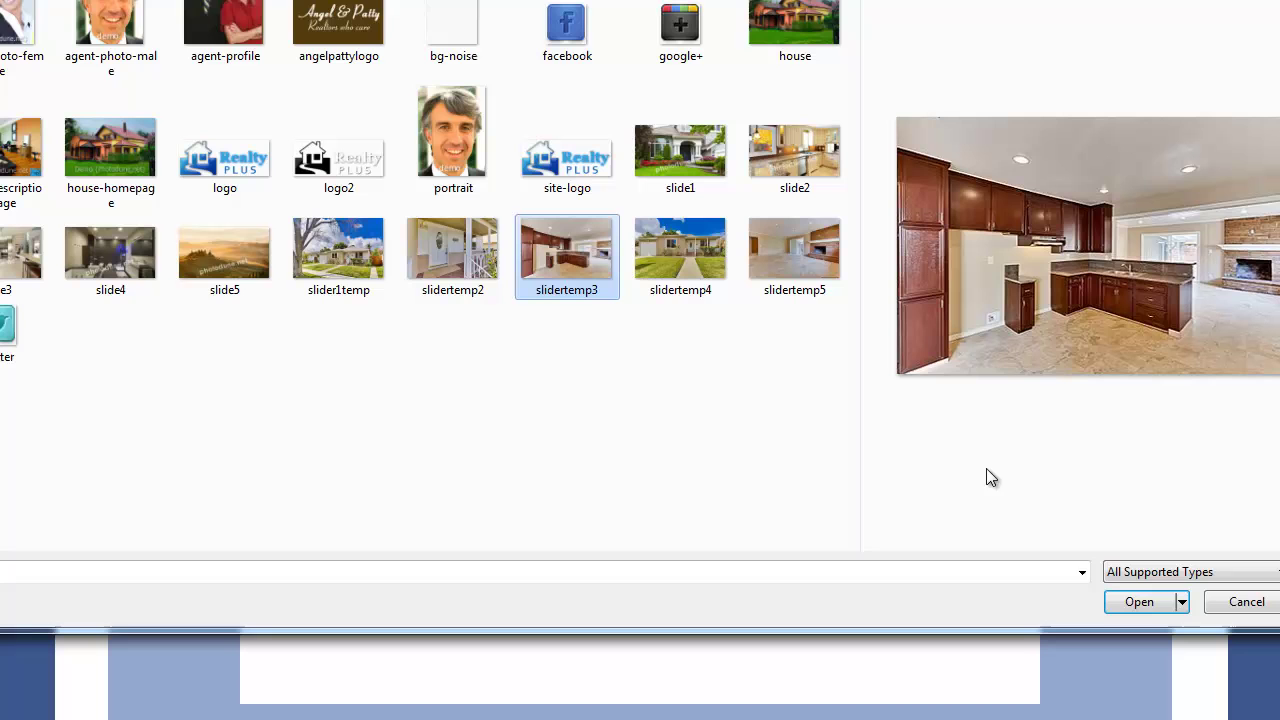
click(1139, 602)
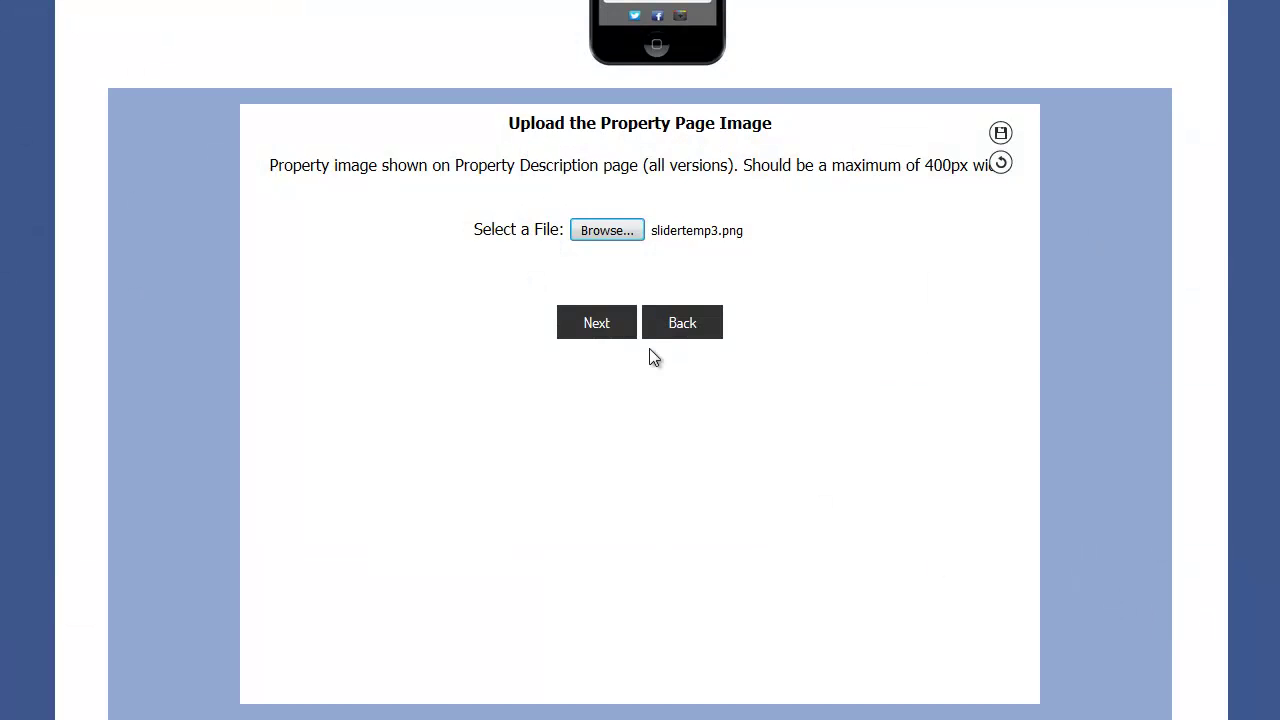
click(598, 325)
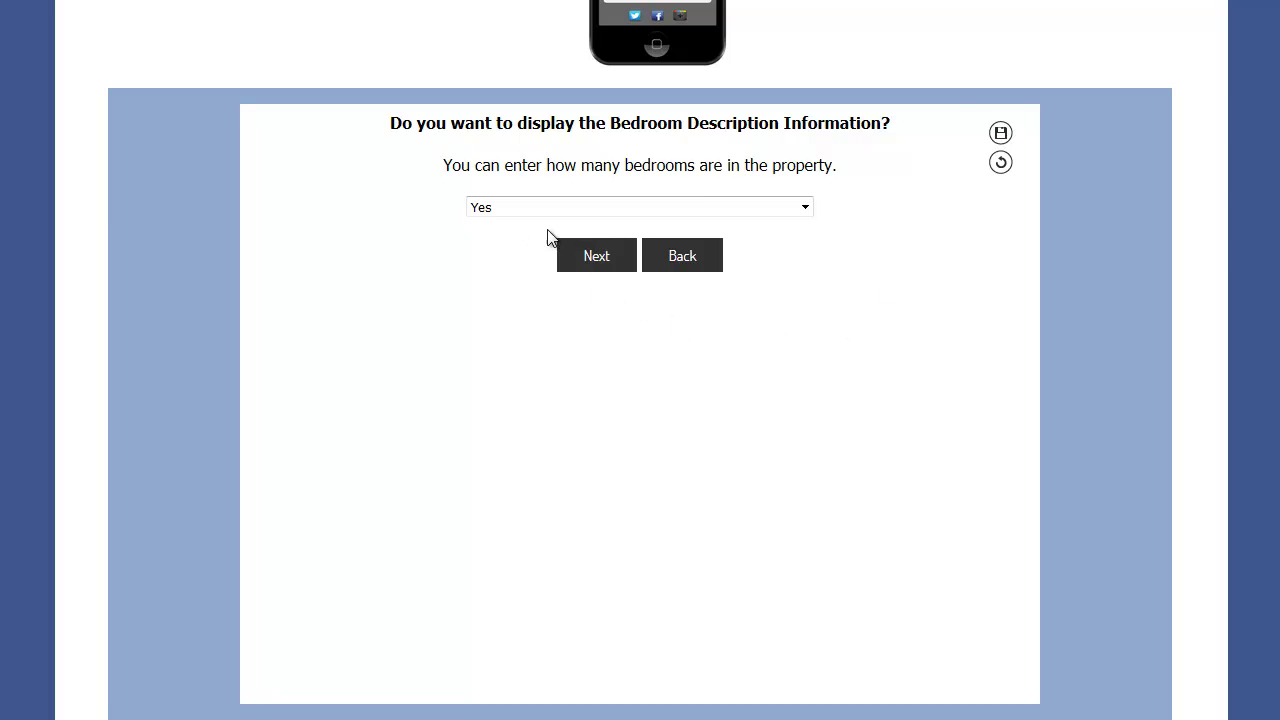
- Keep the 4 bedrooms and 2 bathrooms shown with their default labels
click(590, 258)
click(598, 315)
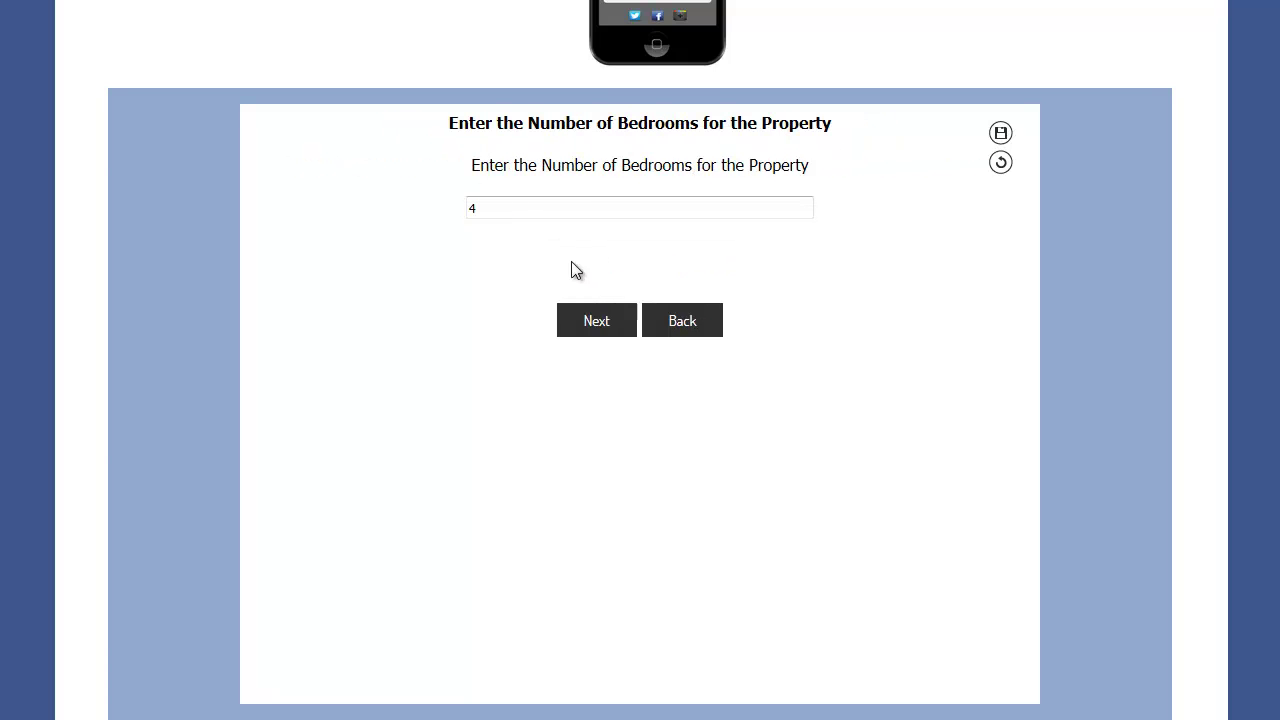
click(603, 322)
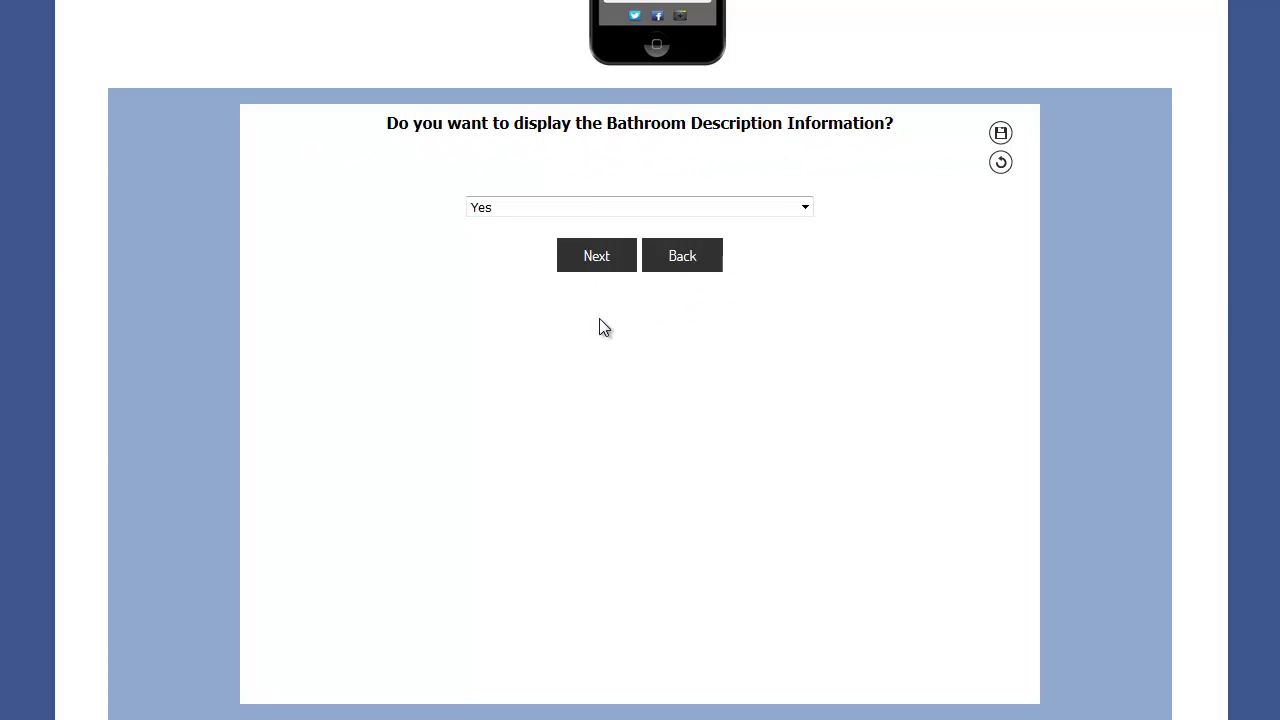
click(592, 258)
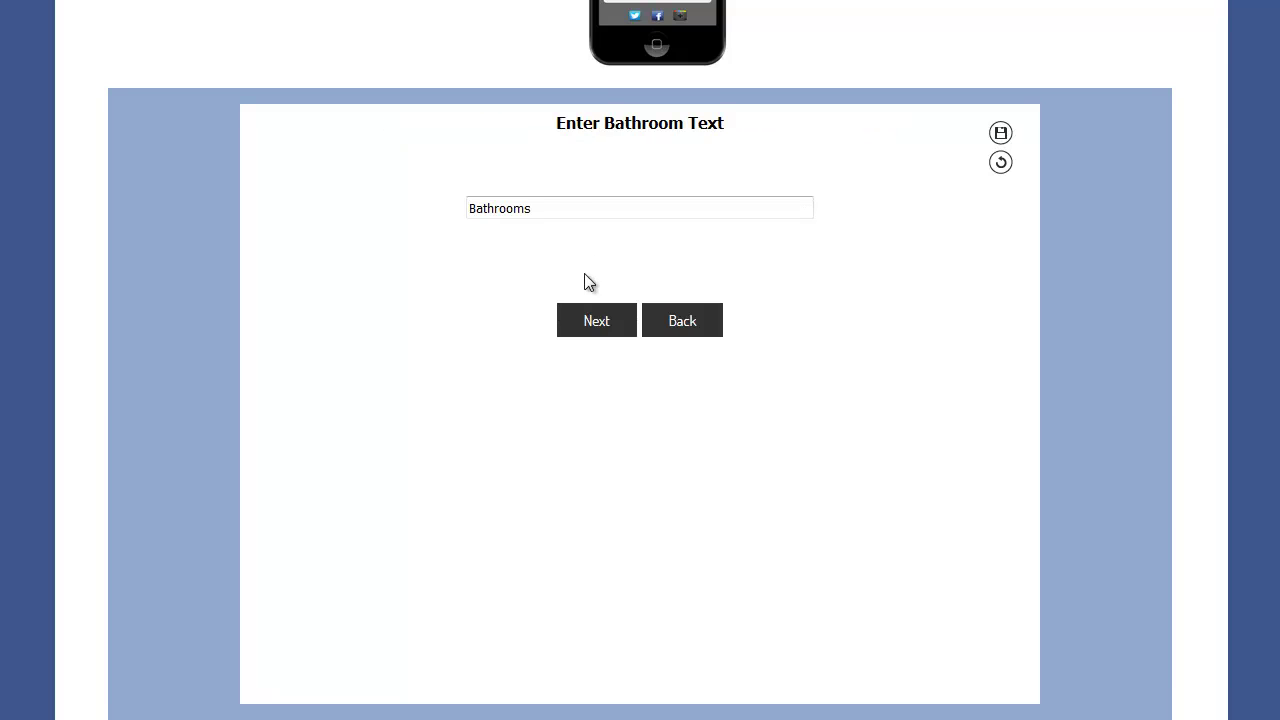
click(596, 322)
click(594, 322)
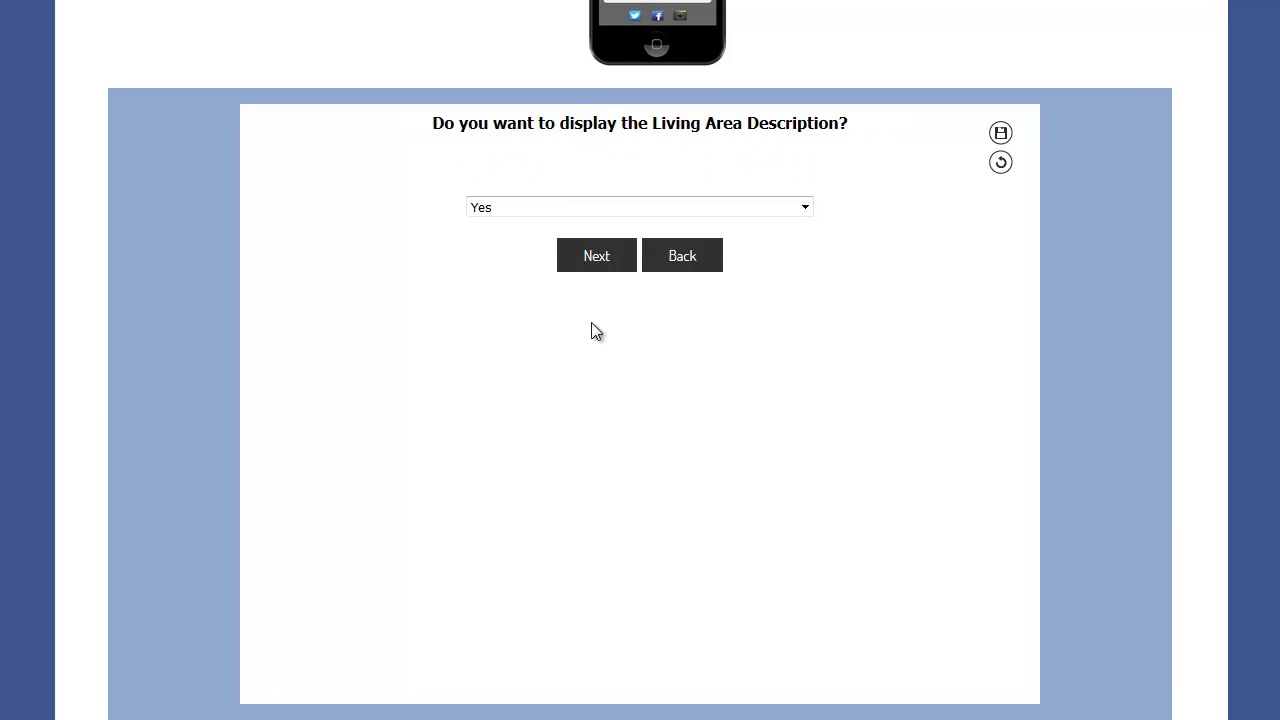
- Hide the living area description and the property lot size
click(519, 212)
click(505, 244)
click(599, 266)
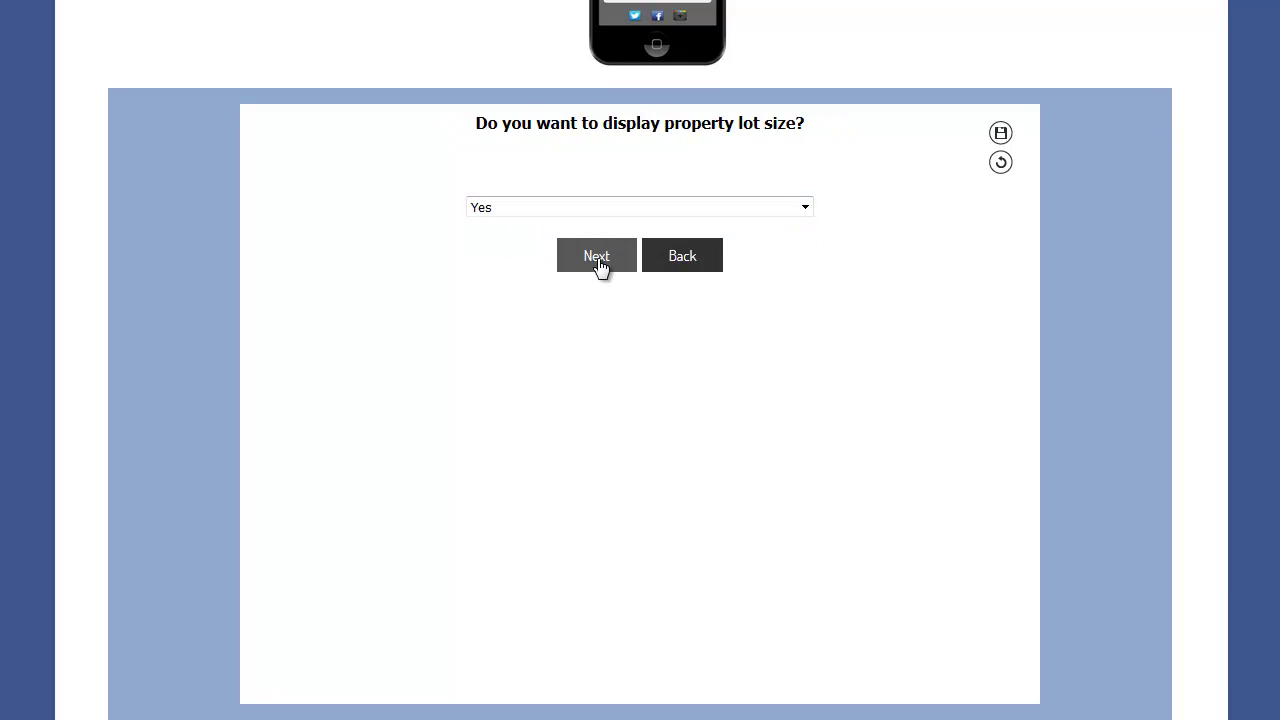
click(530, 209)
click(509, 248)
click(605, 266)
- Keep Year Built displayed with the 1952 build year
click(528, 212)
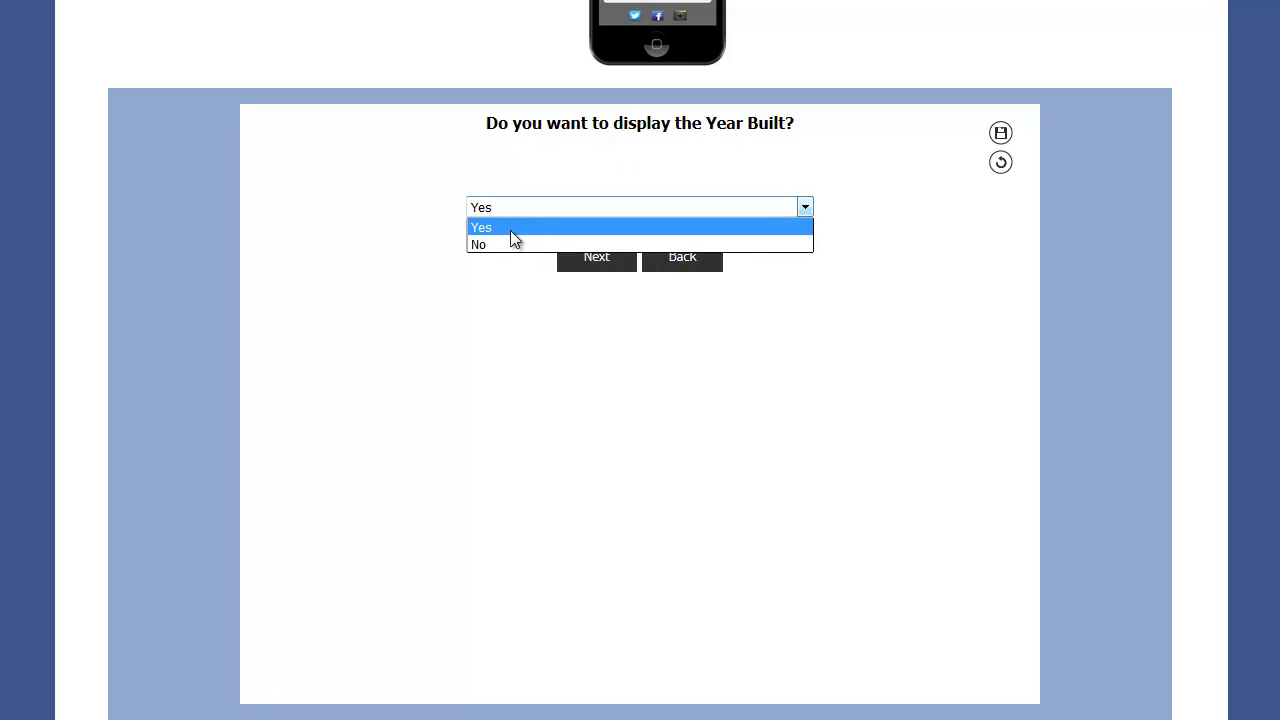
click(590, 266)
click(588, 268)
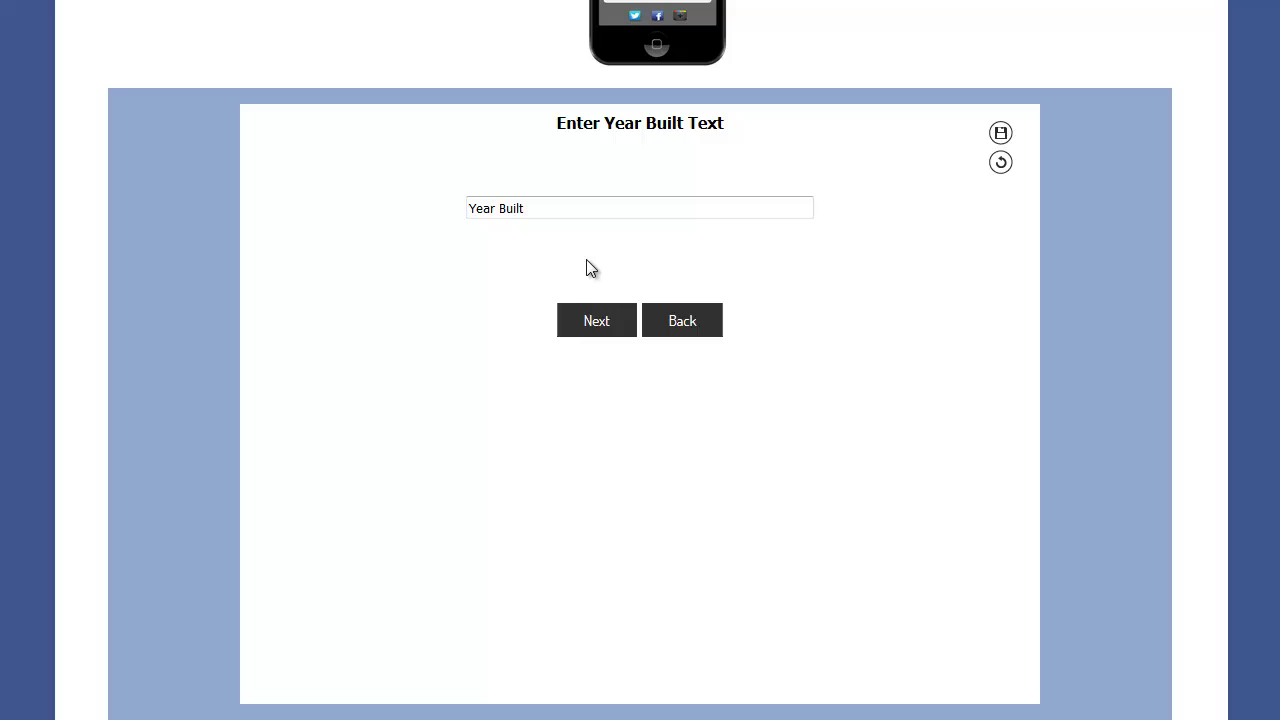
click(580, 315)
click(589, 330)
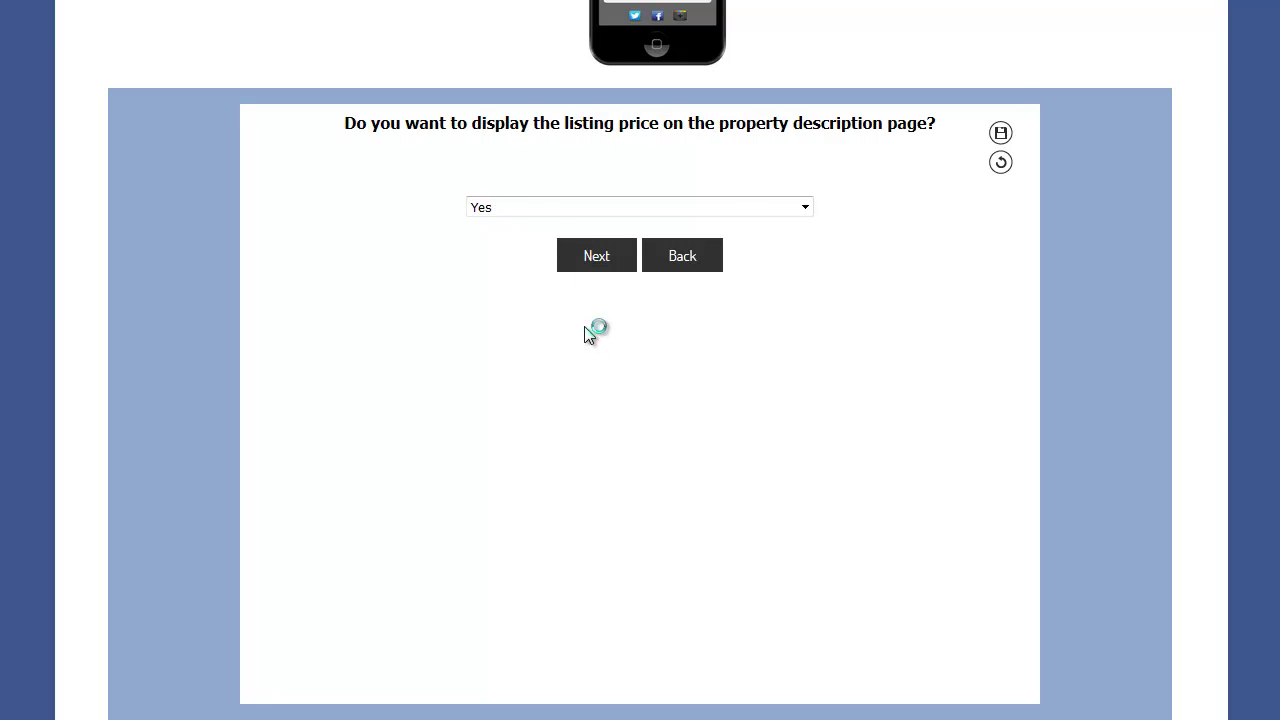
- Hide the listing price and keep the Property Price label at $325,000
click(516, 210)
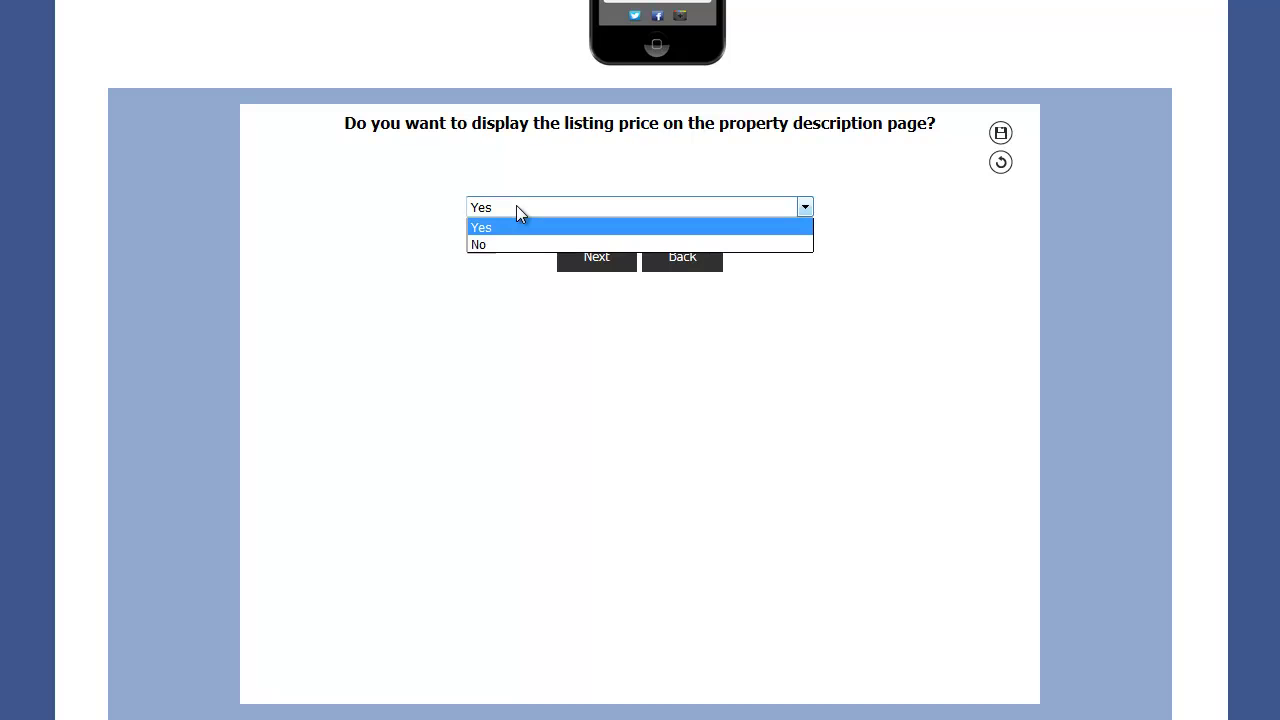
click(499, 244)
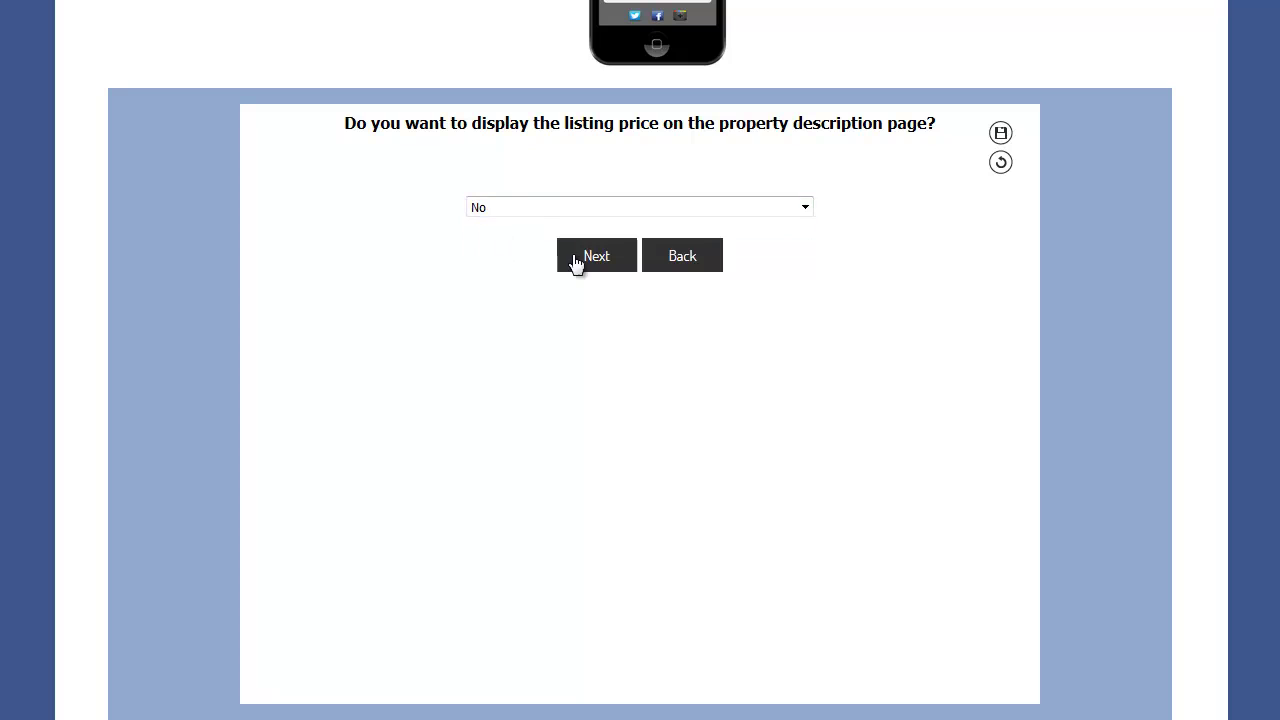
click(591, 260)
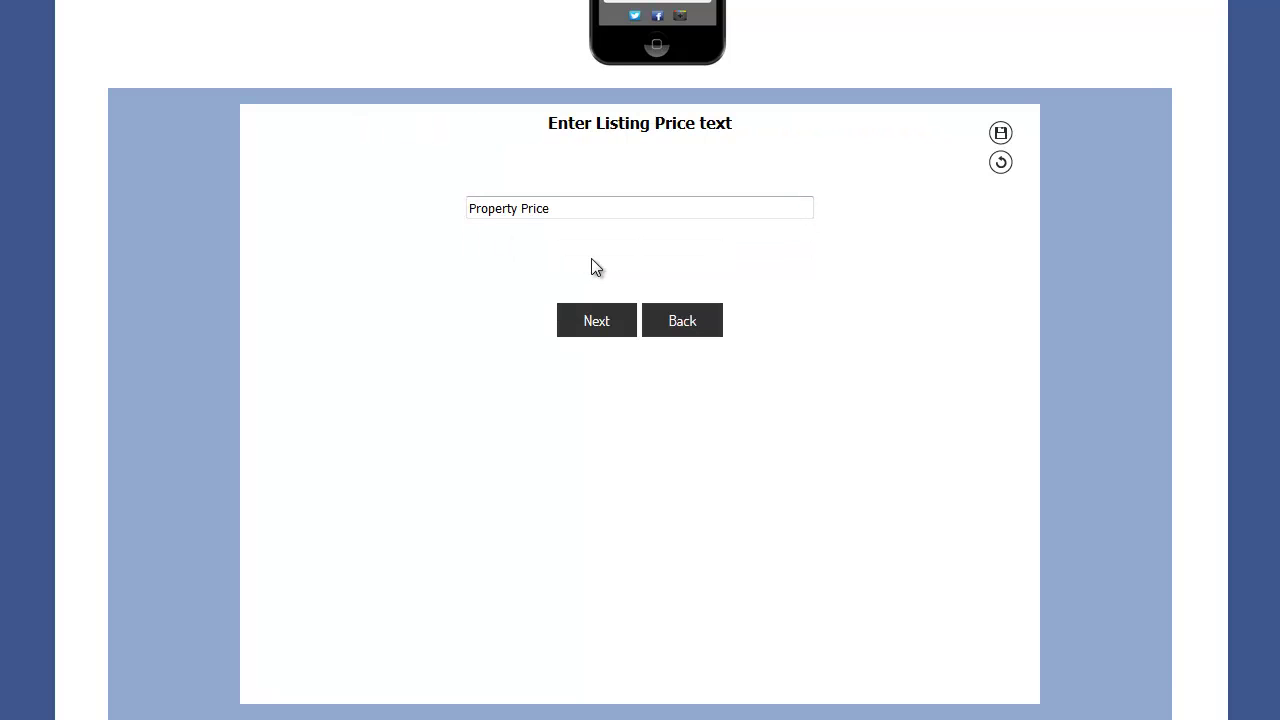
click(596, 322)
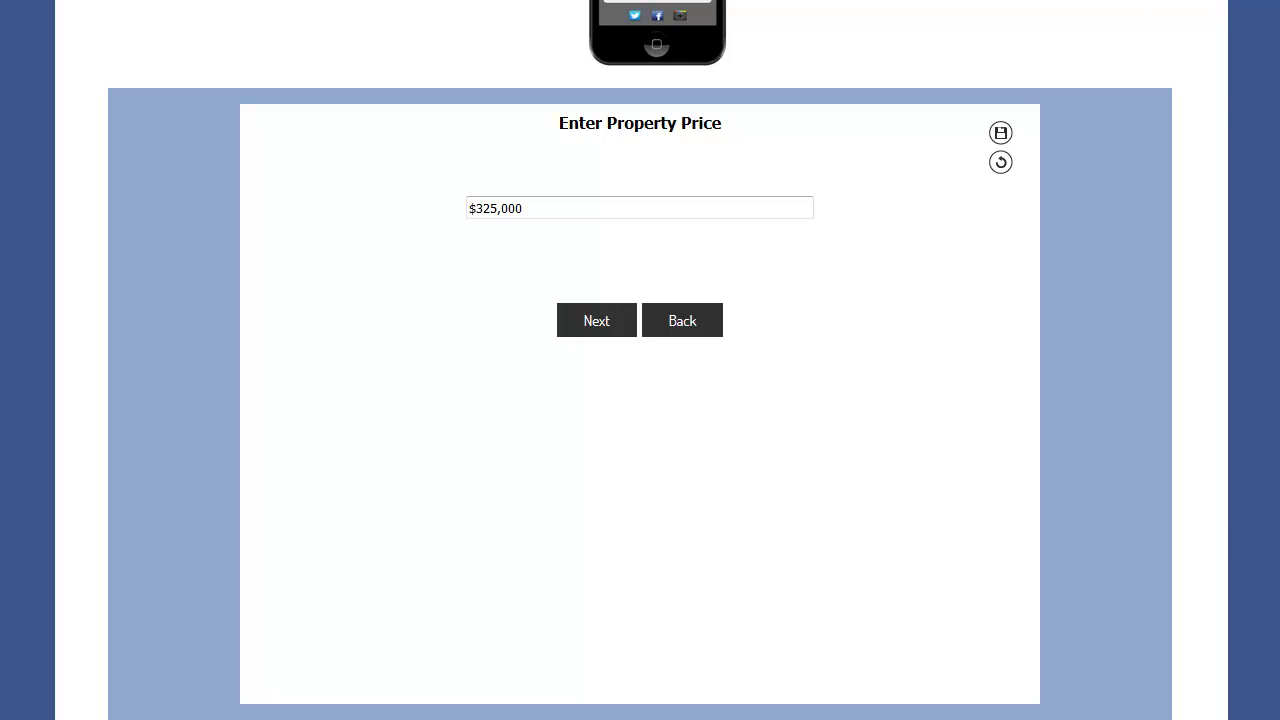
click(617, 326)
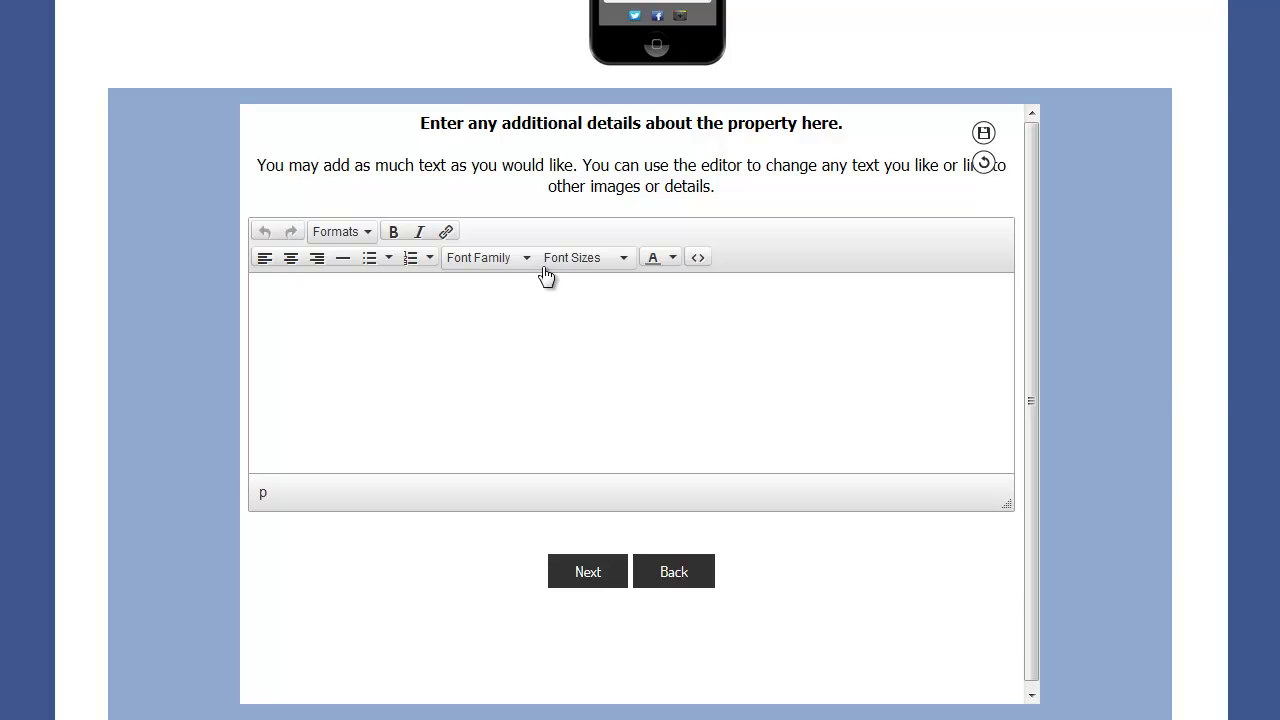
- Write 'Property includes a built swimming pool and jacuzzi' in the details editor
click(490, 328)
text(Propertyincludes)
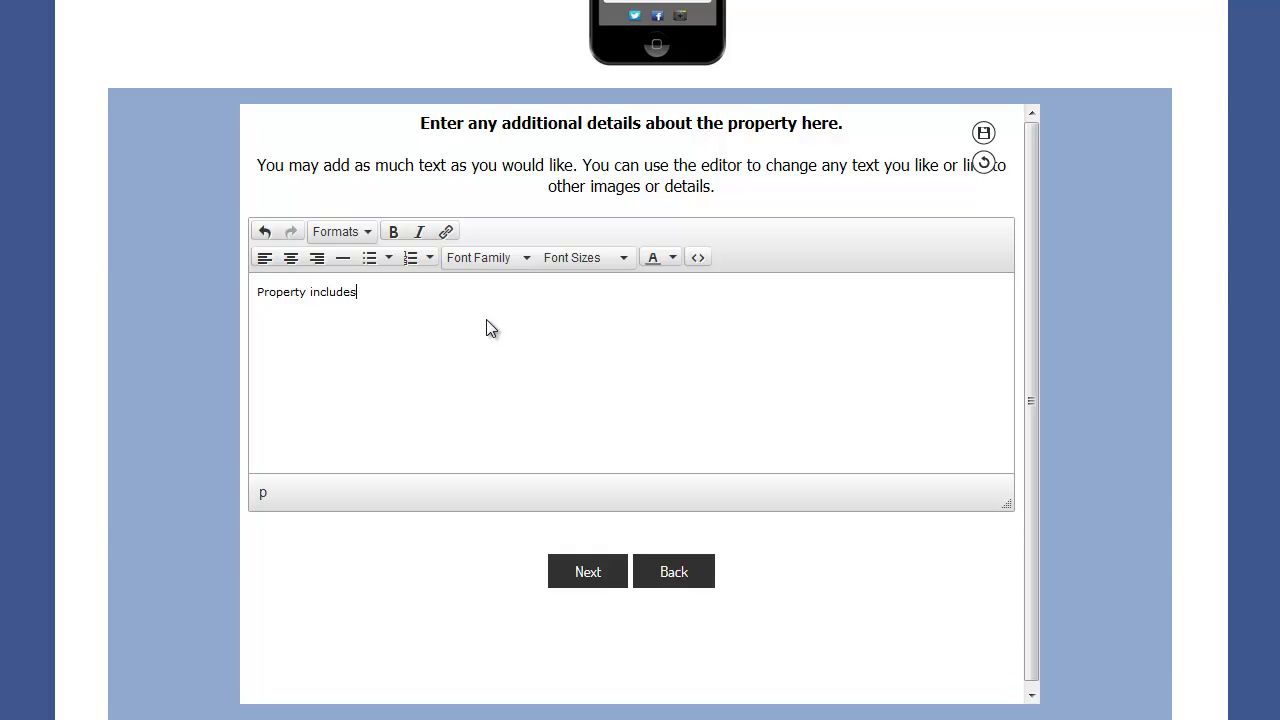
text( a built swimming pool and jacuzzi.)
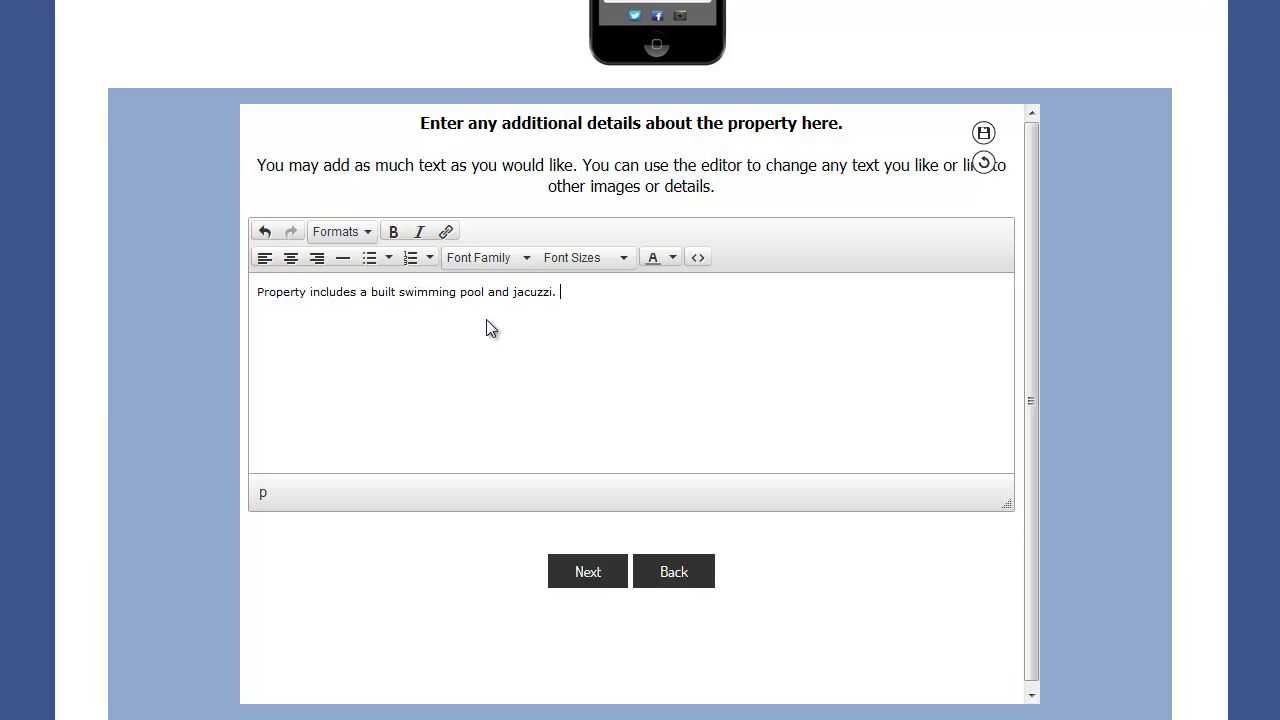
- Format the whole details sentence as 12pt Tahoma
drag(584, 293, 248, 292)
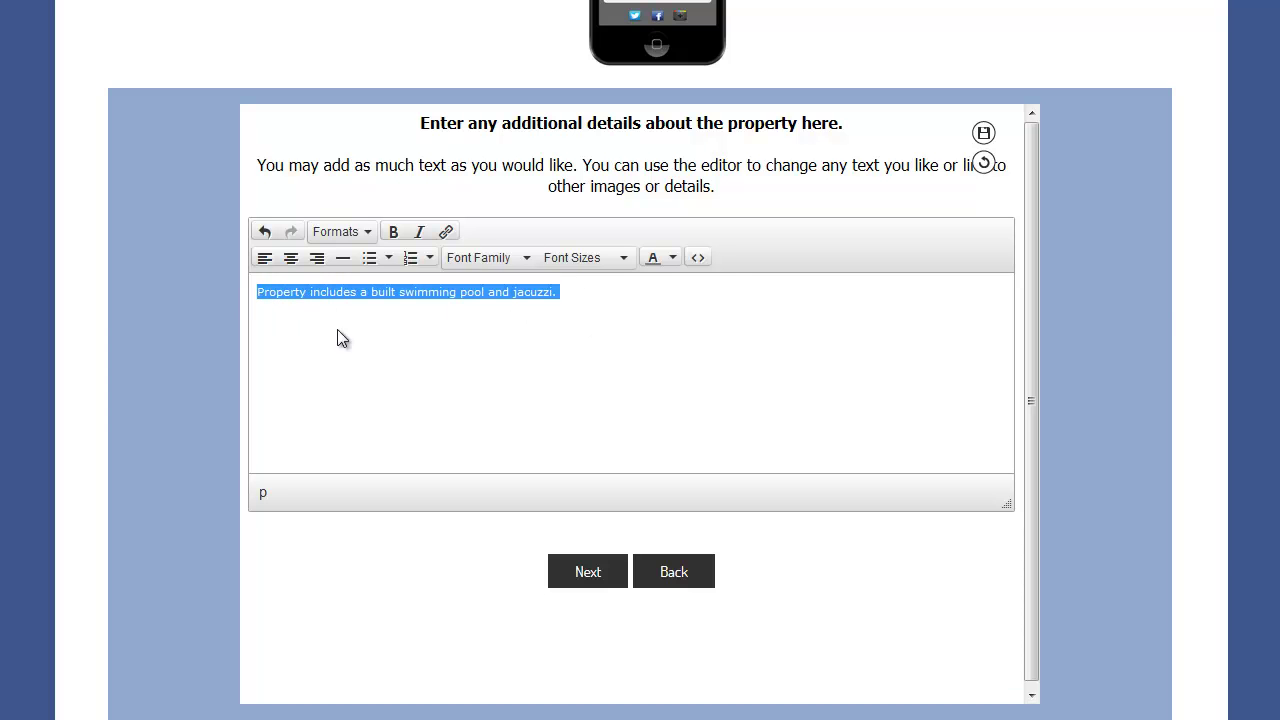
click(621, 260)
click(600, 352)
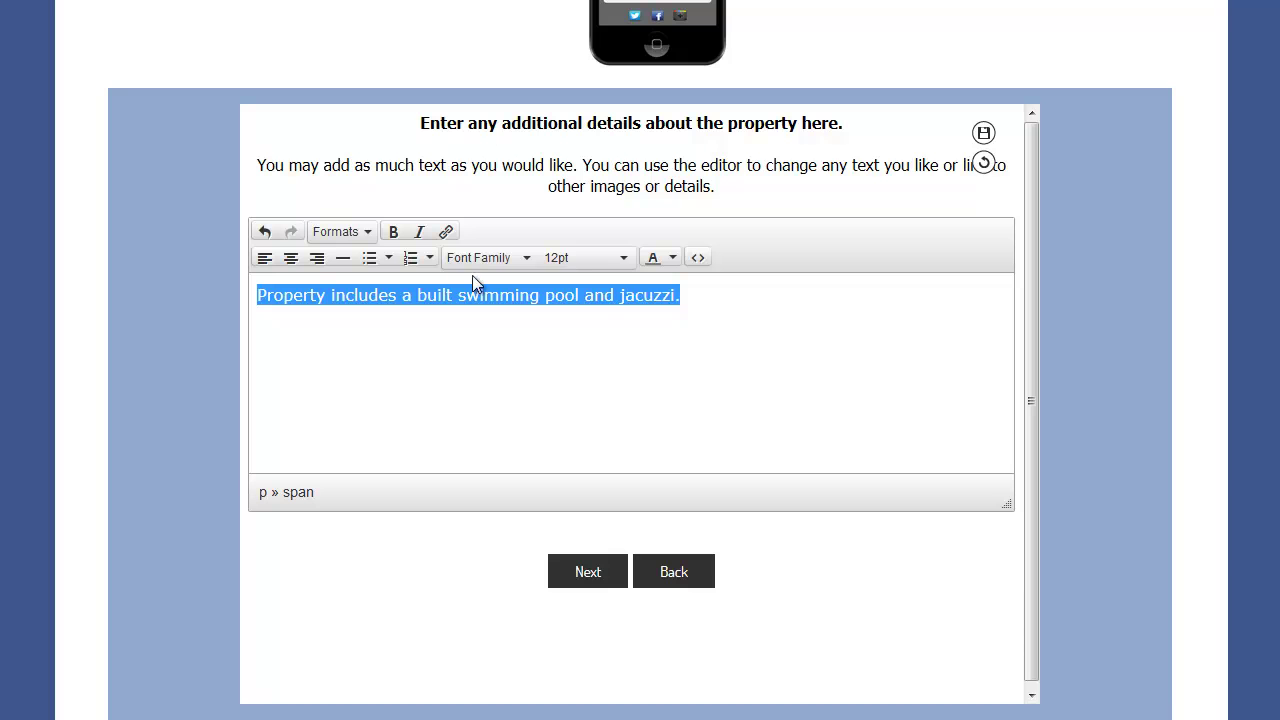
click(521, 262)
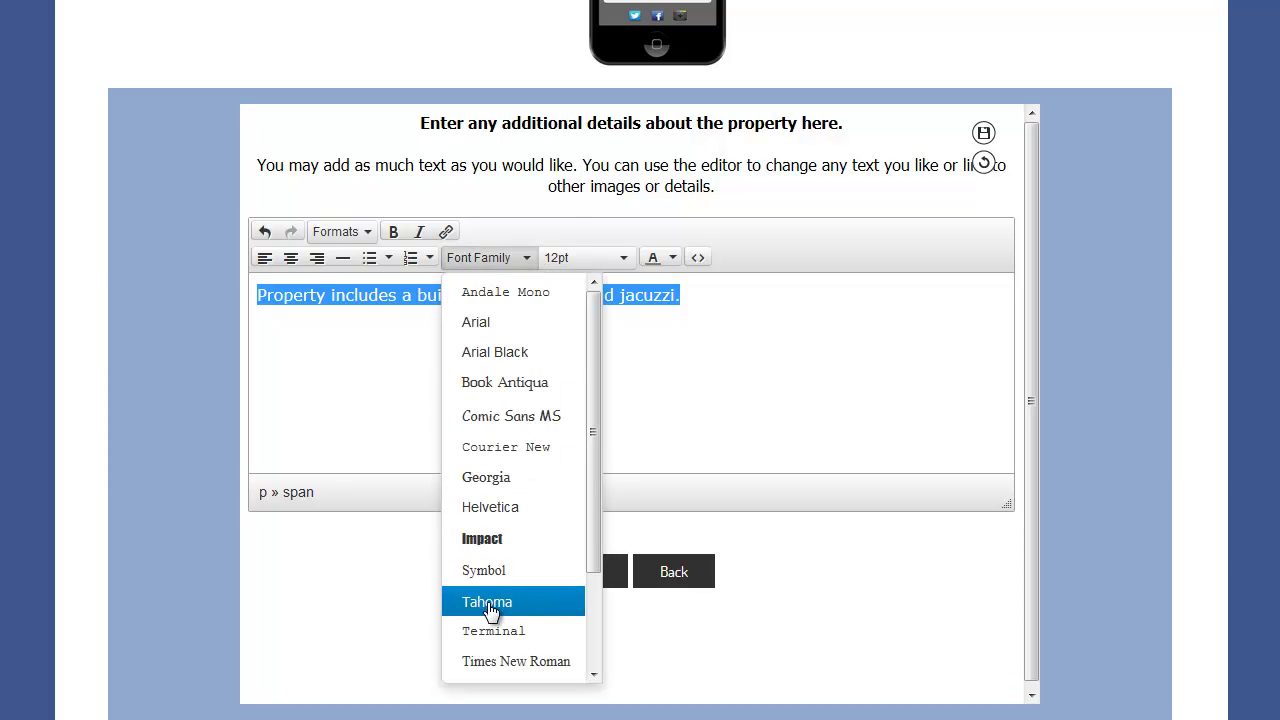
click(495, 608)
click(564, 376)
- Make 'swimming pool' bold and colour 'jacuzzi' red
click(433, 294)
drag(436, 295, 663, 300)
click(393, 232)
click(673, 258)
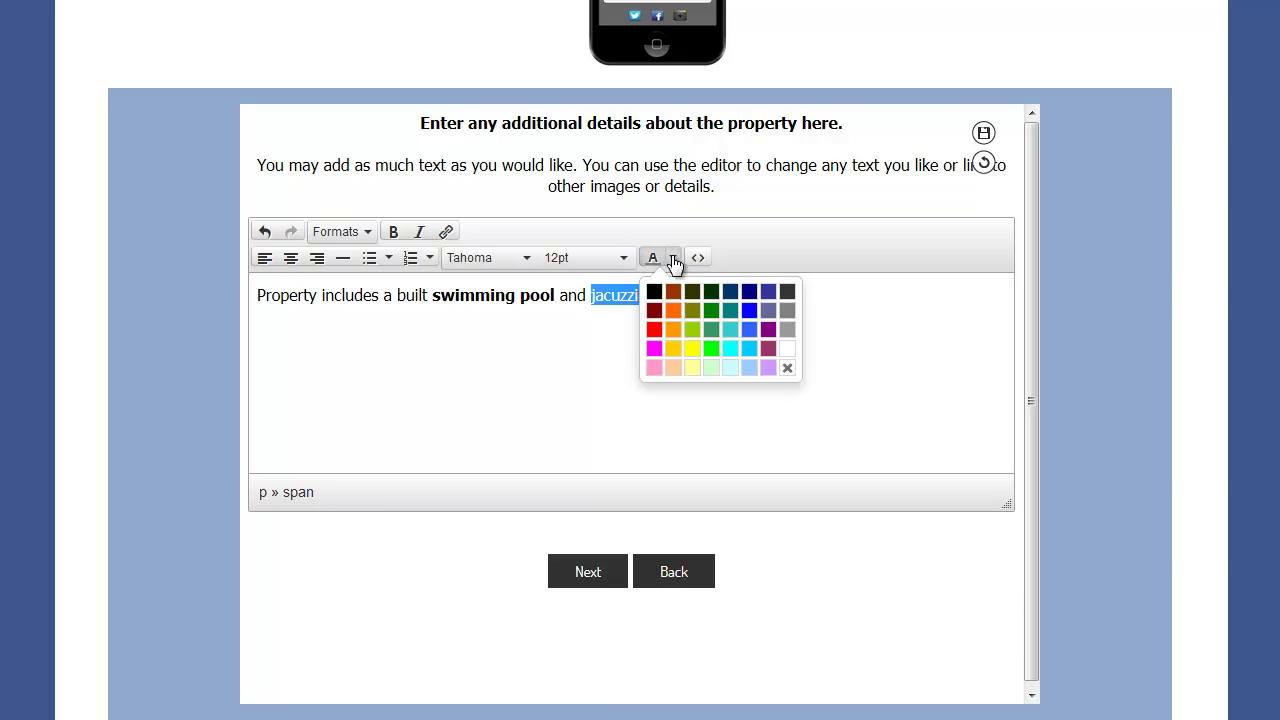
click(654, 329)
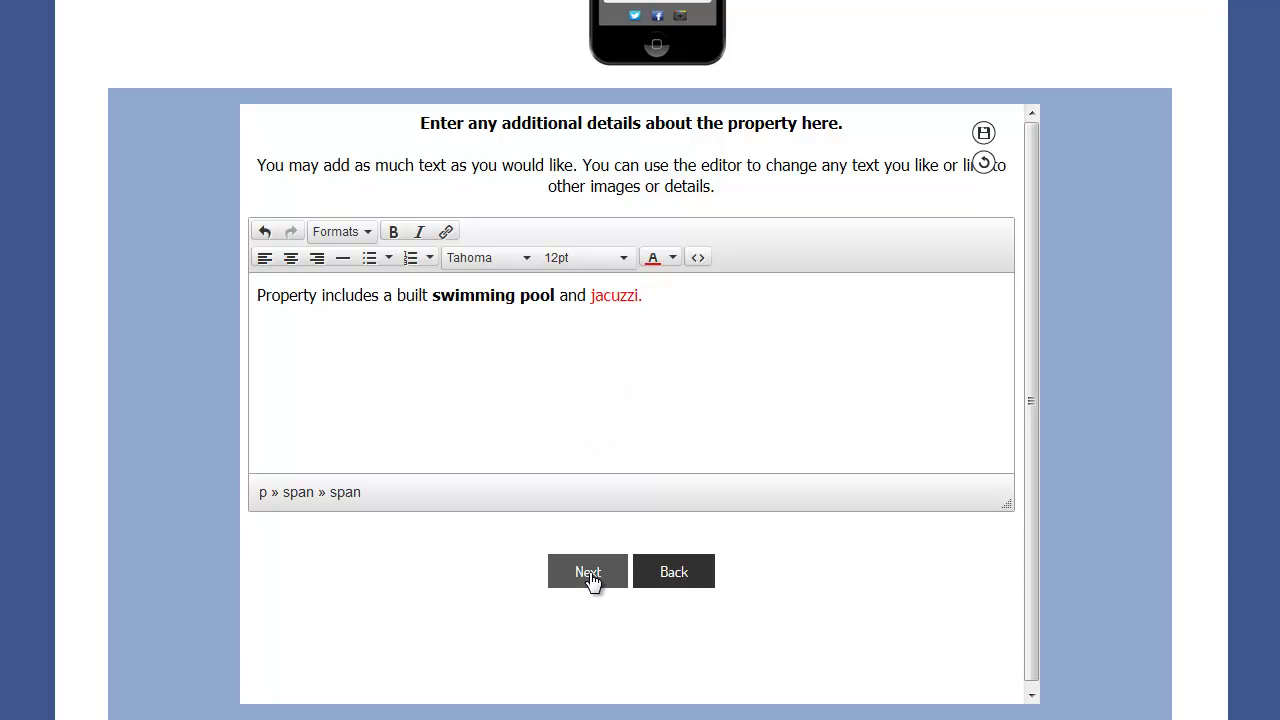
- Save the details and skip the empty Privacy Policy and Terms and Conditions pages
click(589, 572)
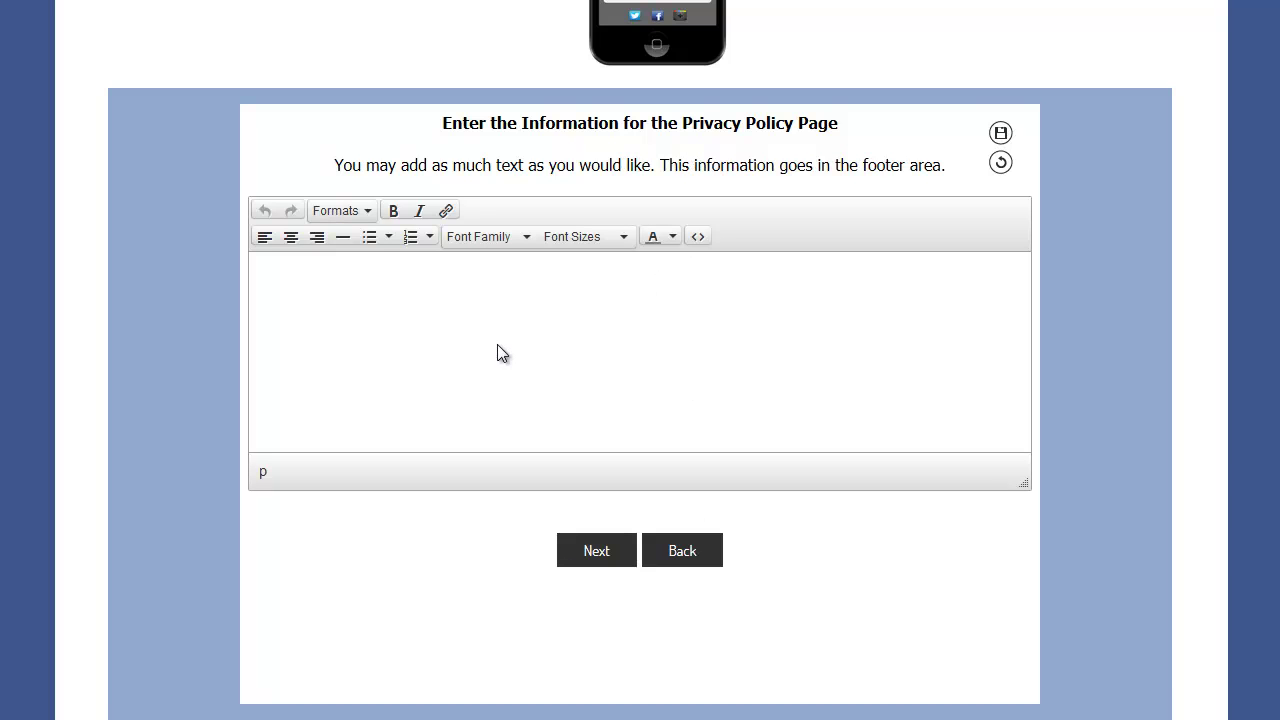
click(598, 552)
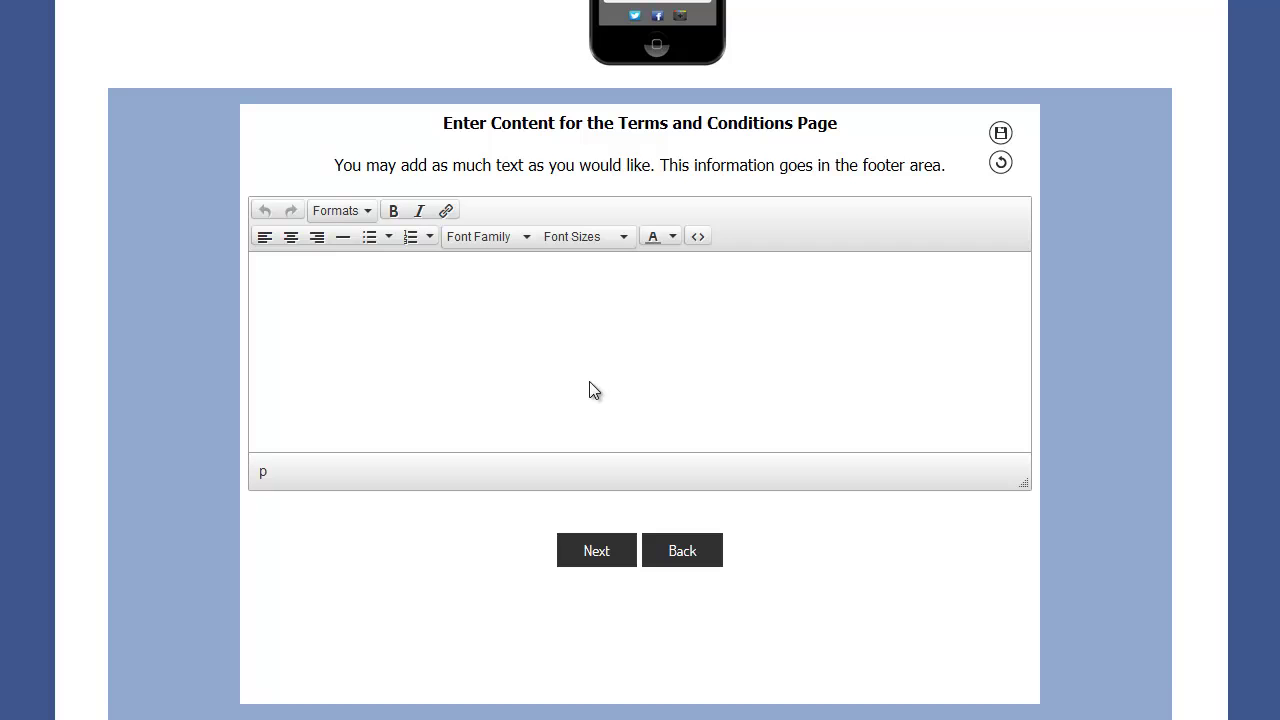
click(595, 550)
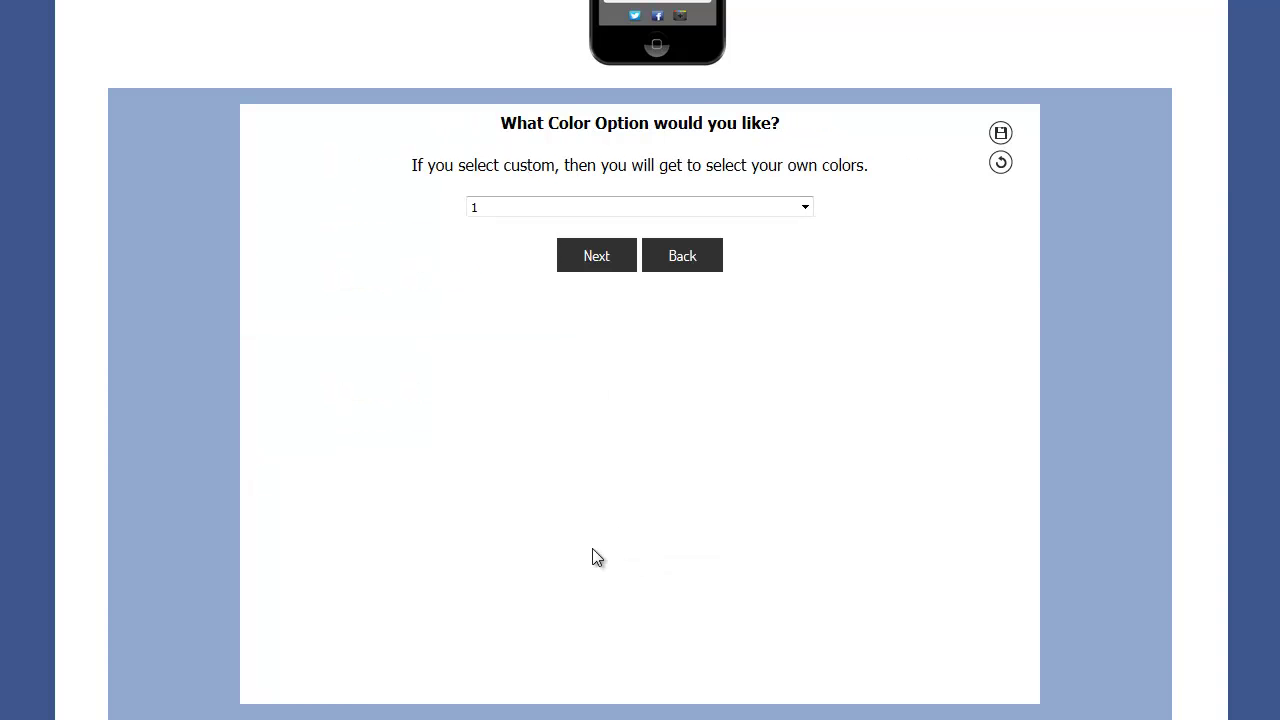
- Select template colour scheme 3
scroll(527, 420, down, 8)
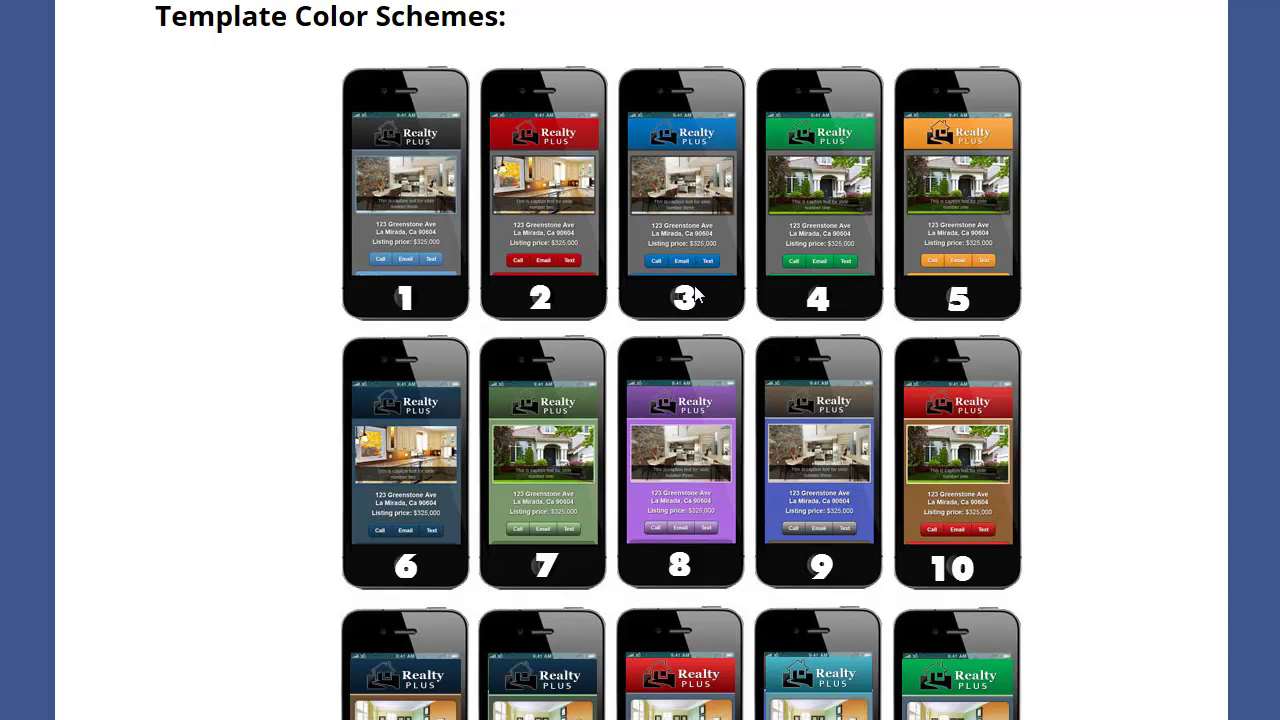
scroll(715, 334, up, 6)
scroll(715, 334, up, 3)
scroll(640, 451, down, 1)
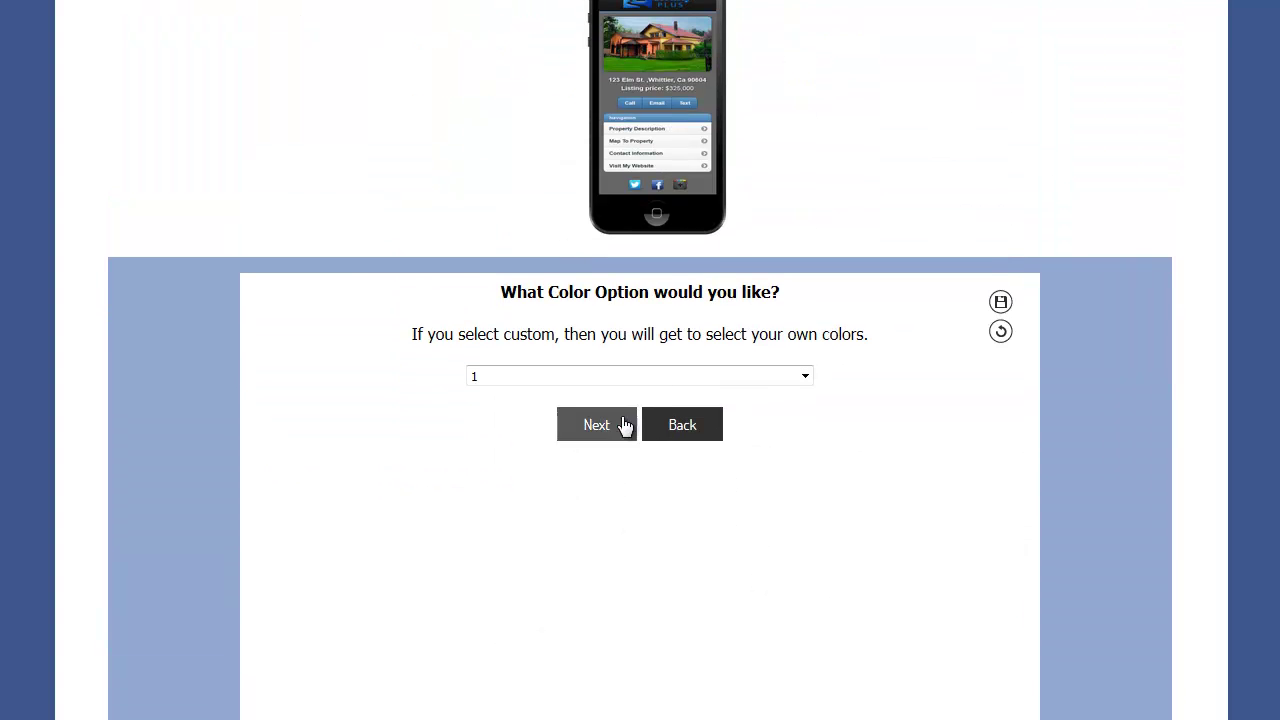
click(523, 322)
click(497, 360)
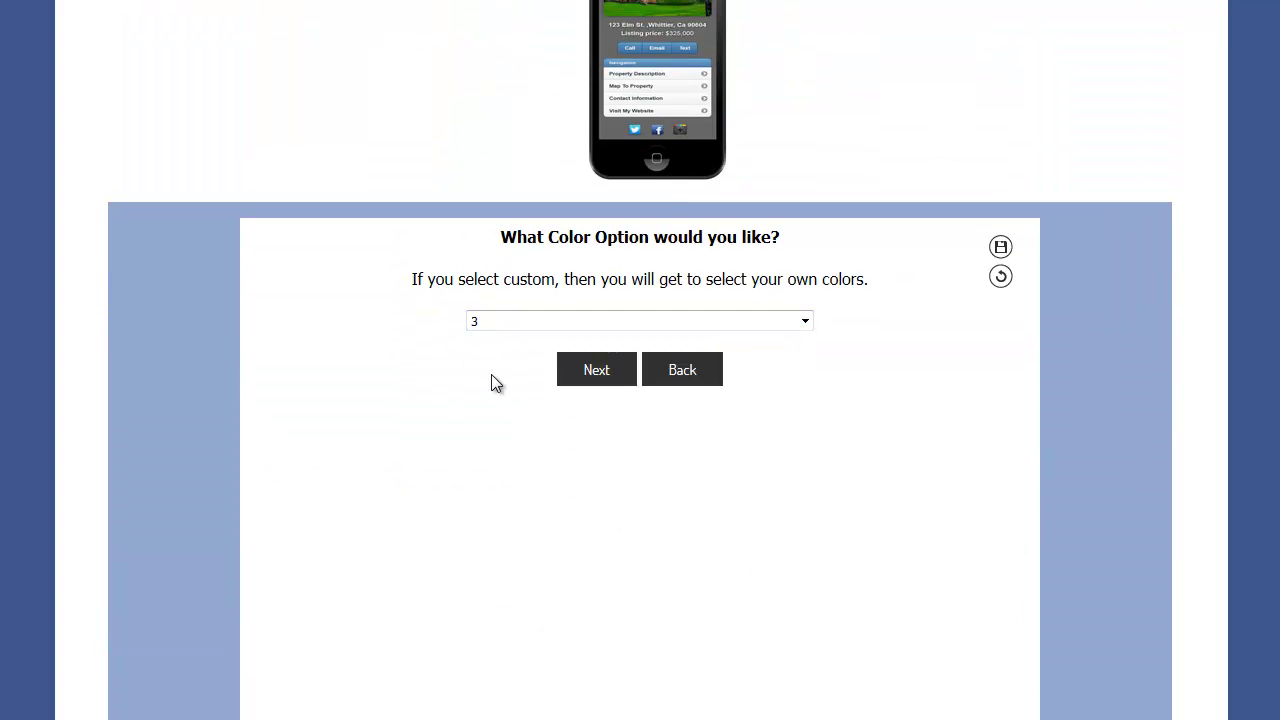
- Keep copyright year 2016 and generate the static image template
click(593, 372)
click(504, 325)
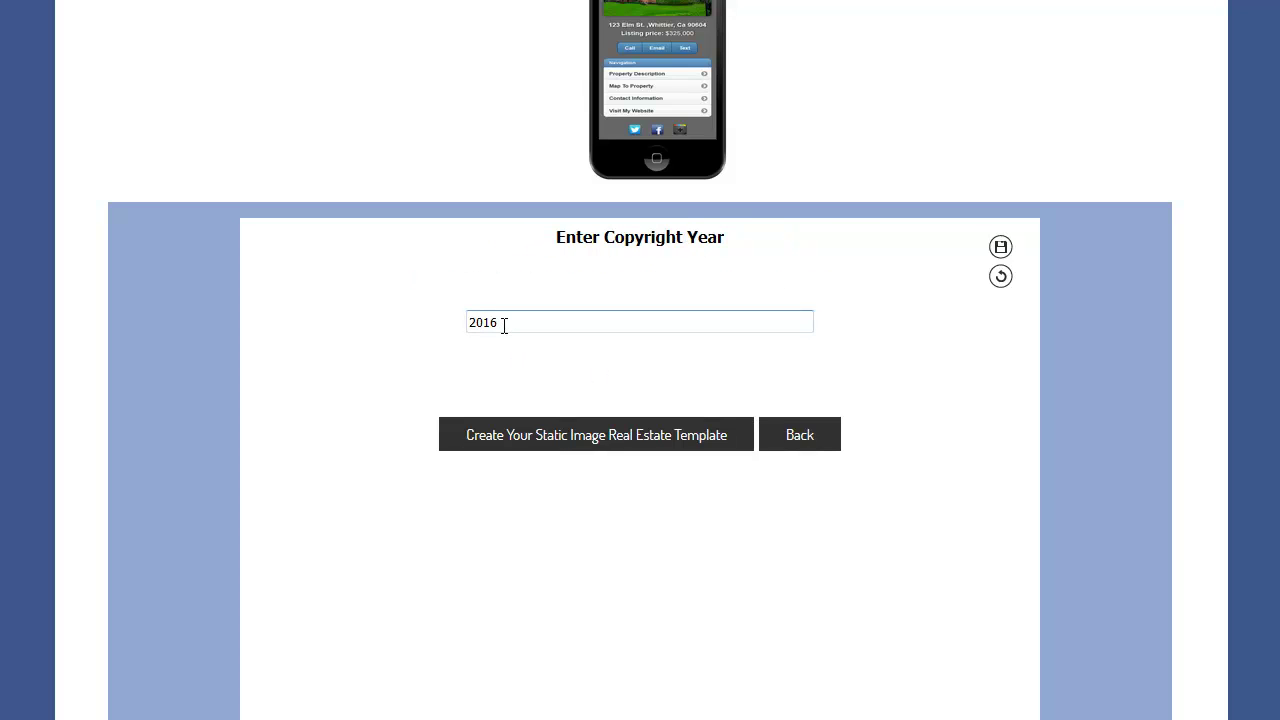
click(640, 435)
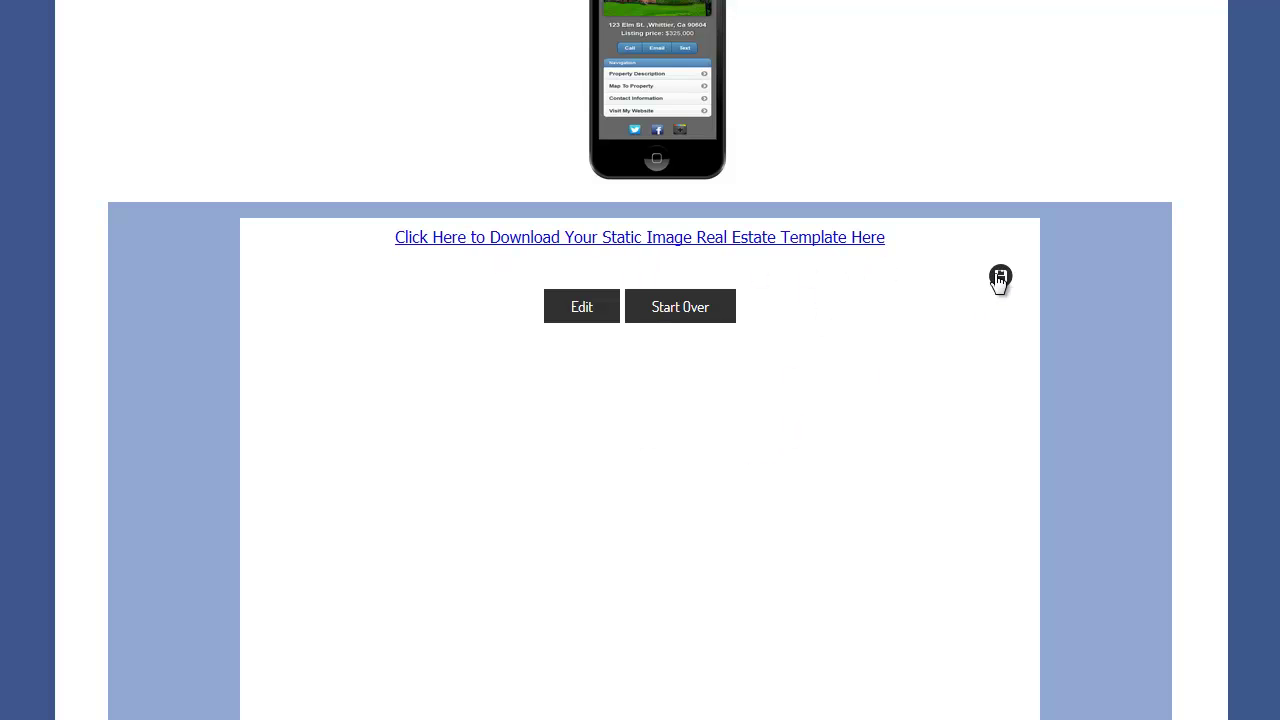
- Choose Save Link As for the template's download link
scroll(980, 291, down, 2)
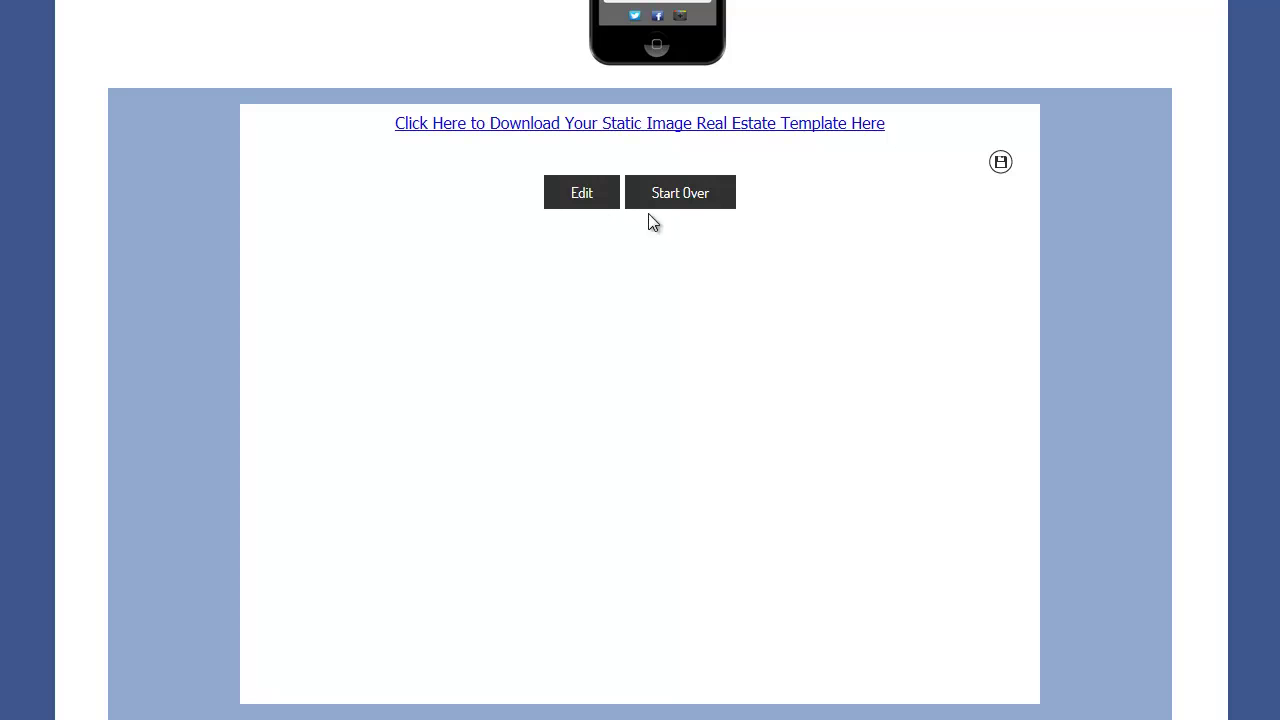
right_click(1003, 172)
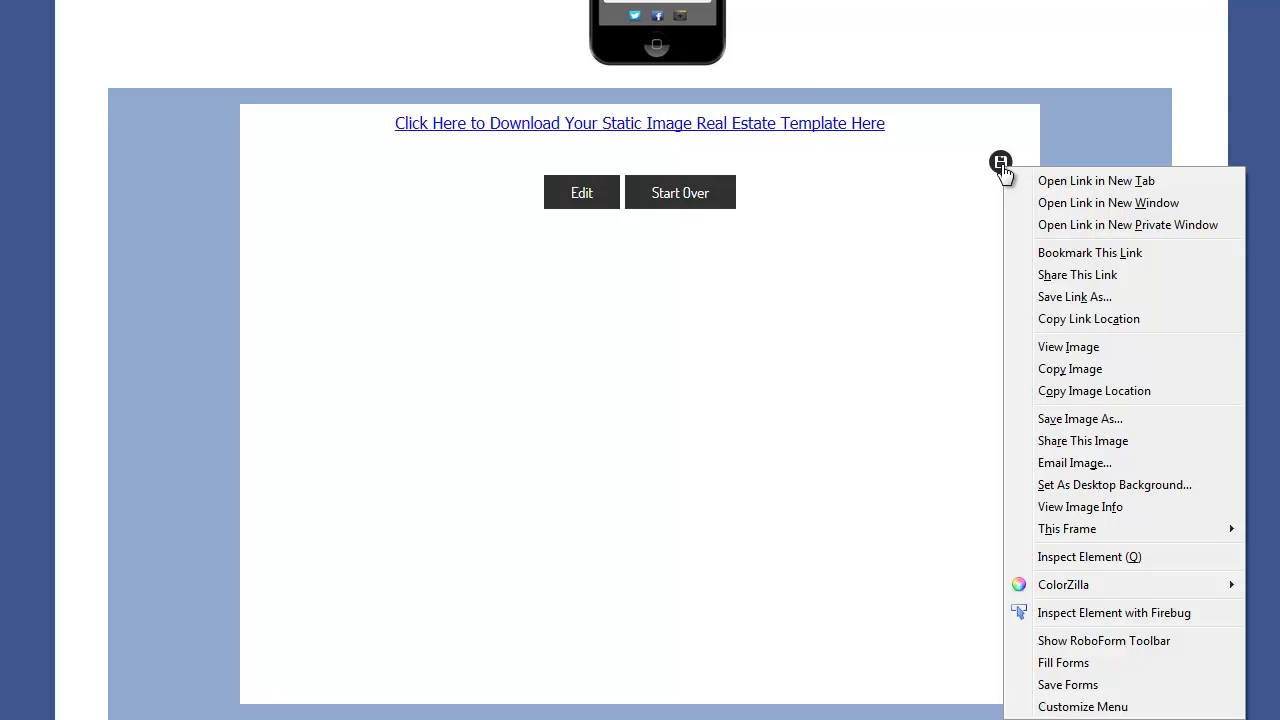
click(1061, 298)
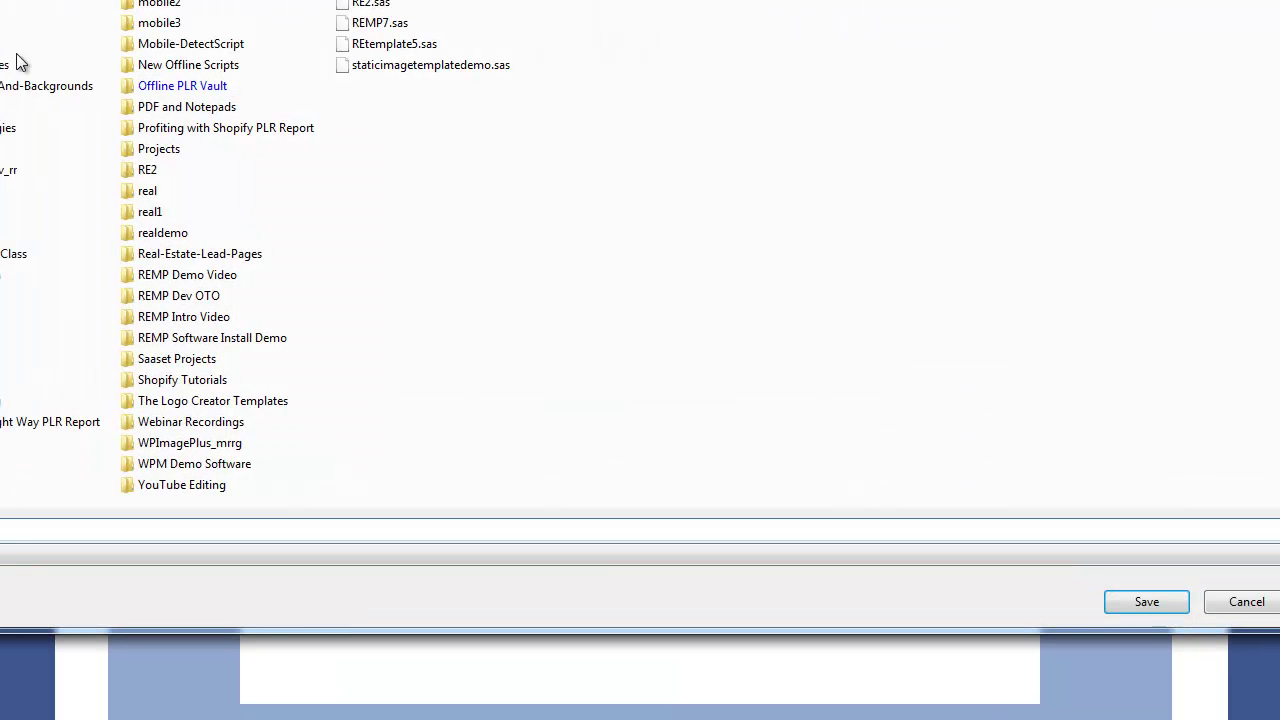
- Save the template file to disk from the save dialog
drag(10, 0, 50, 2)
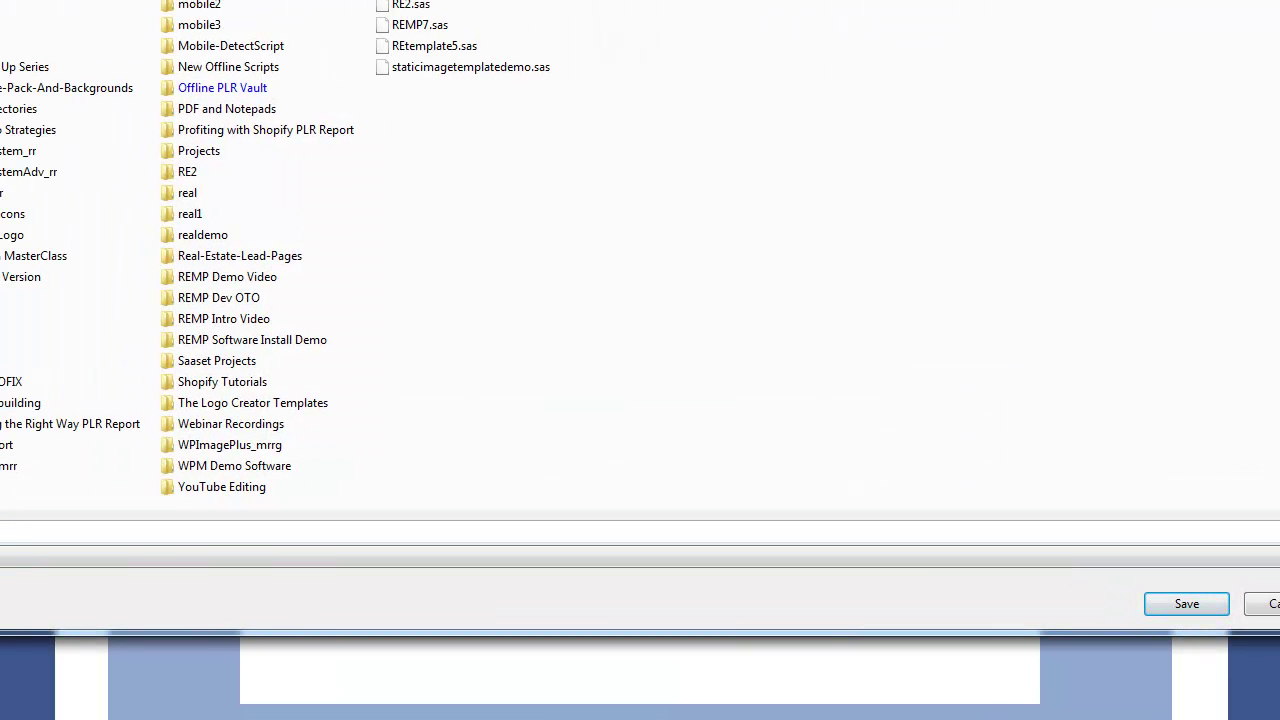
text(r)
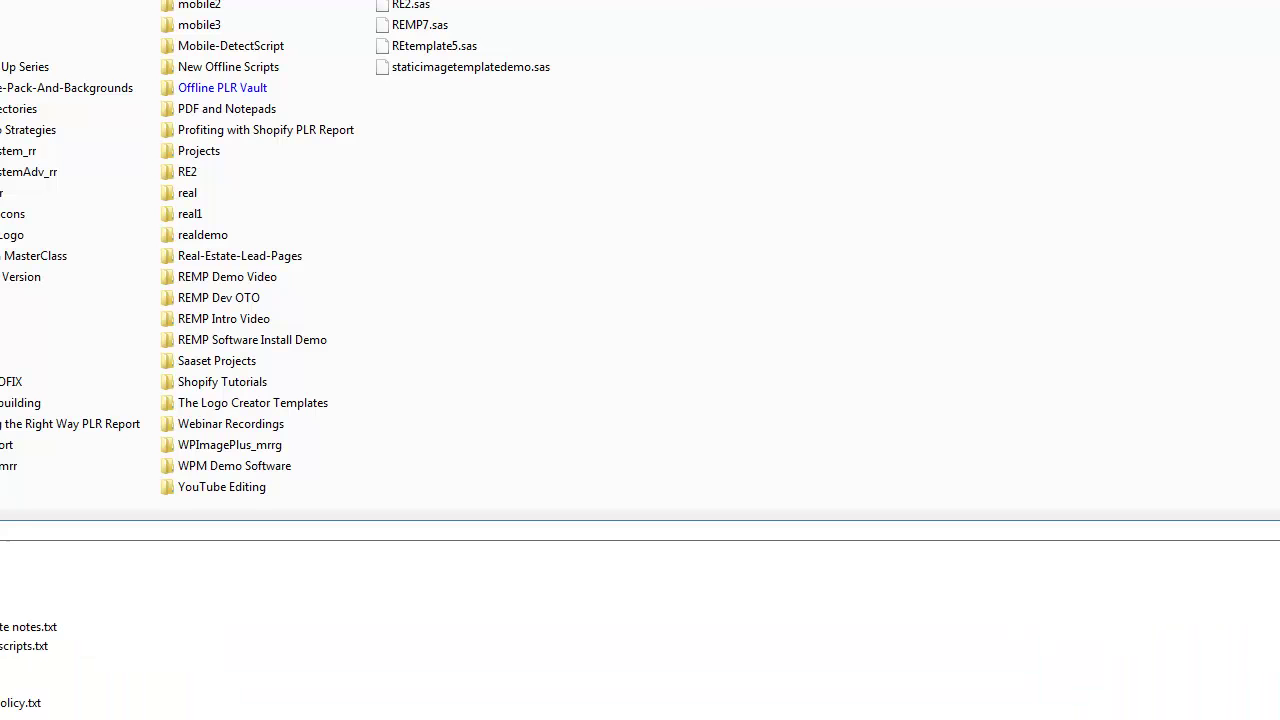
text(e)
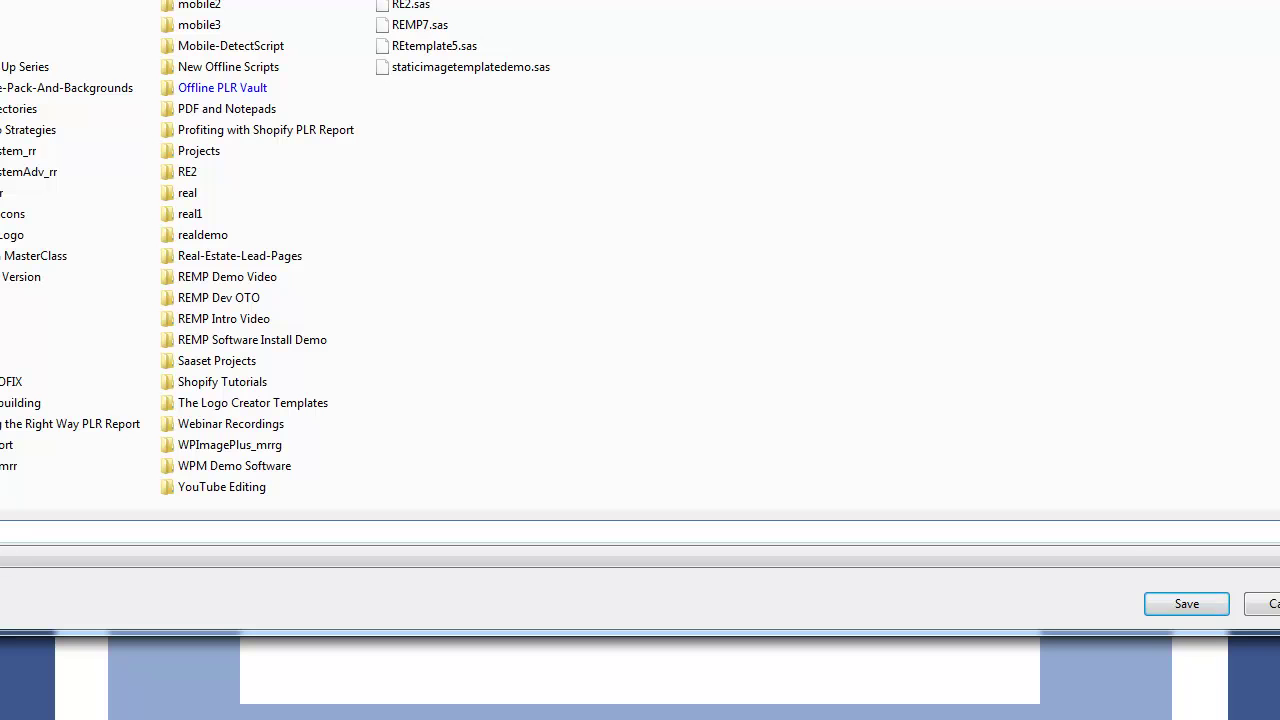
click(1163, 605)
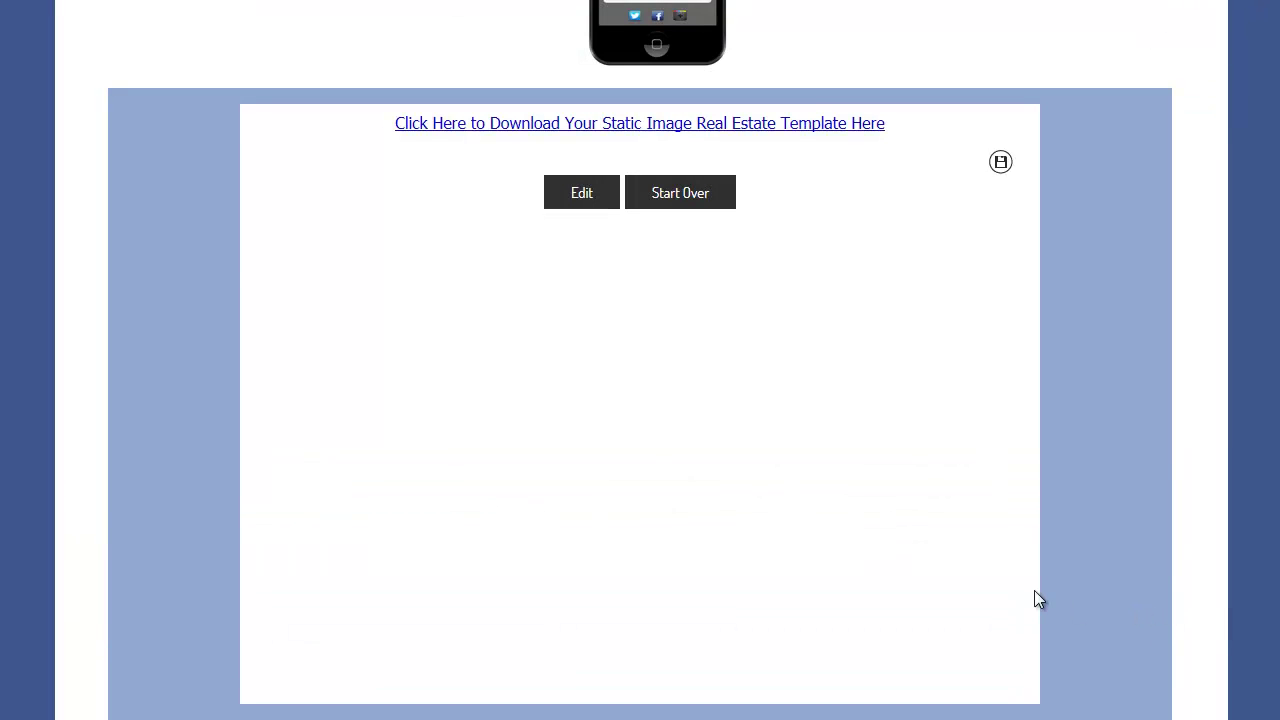
- Download the static image real estate template and open the zip from recent downloads
click(790, 129)
click(1188, 0)
click(1096, 1)
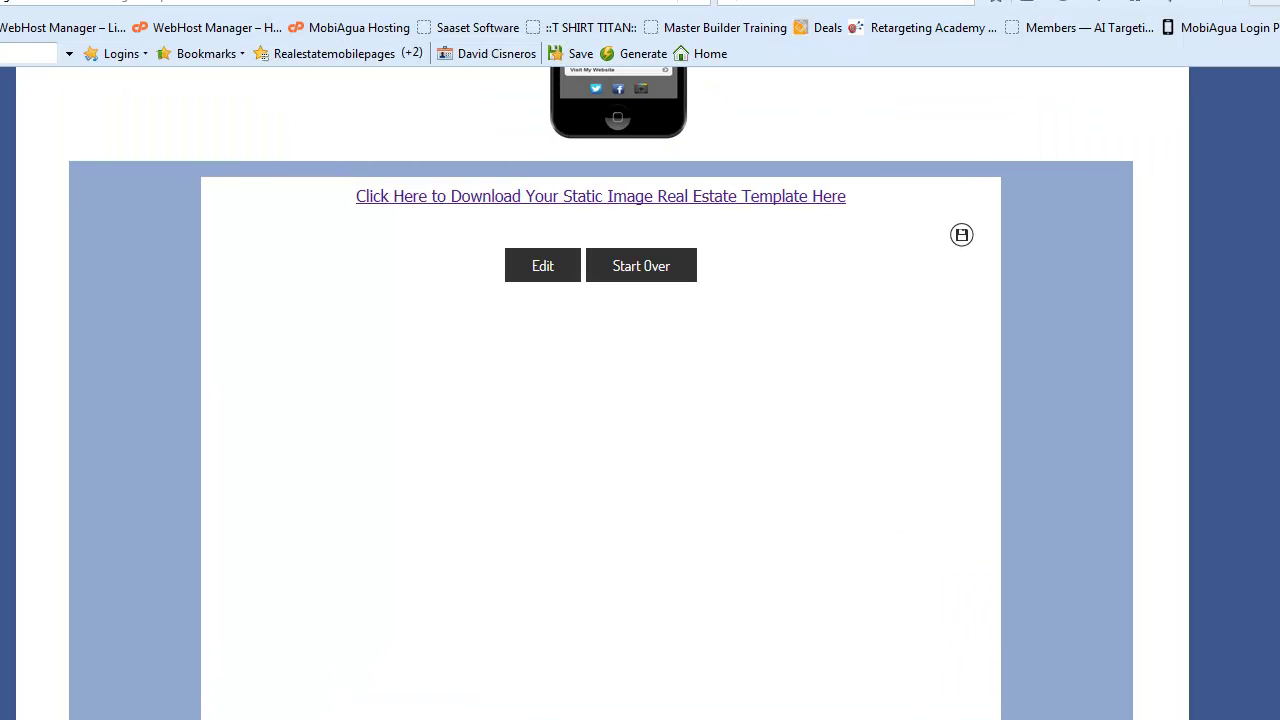
- Rename the archive's Real-Estate-Static folder to 'REDemo Template' and close WinZip
click(628, 150)
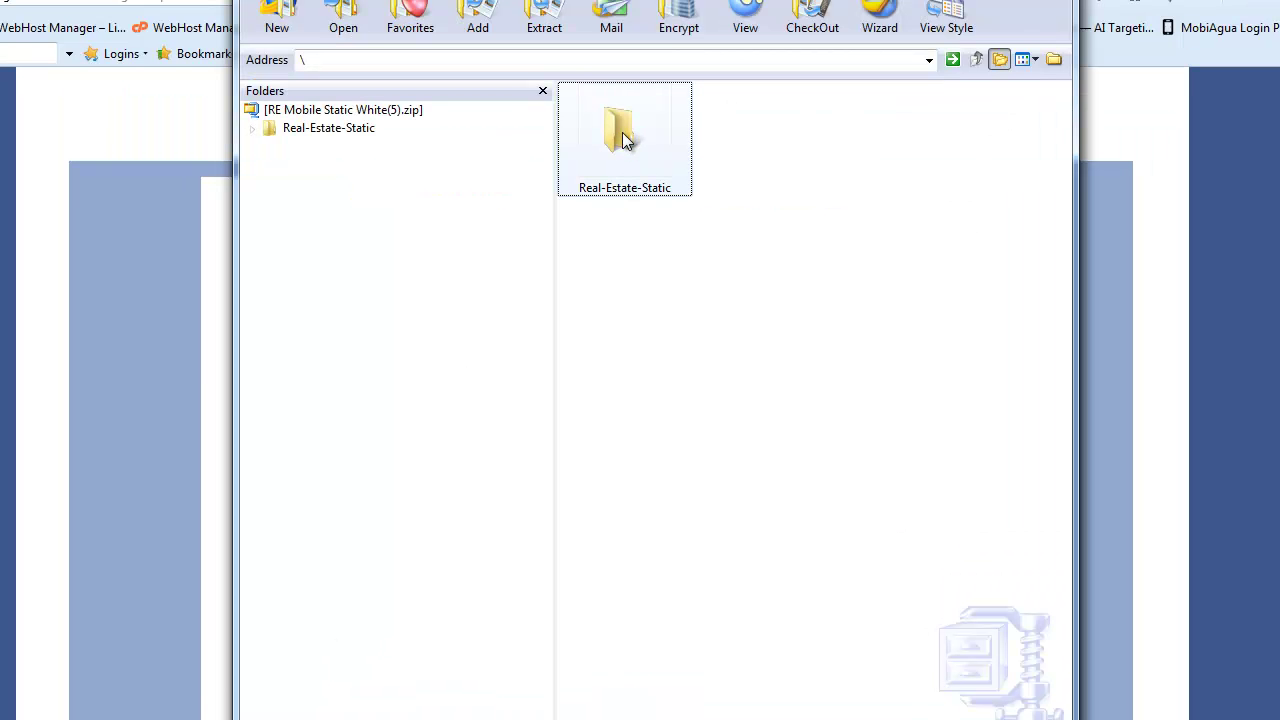
double_click(622, 140)
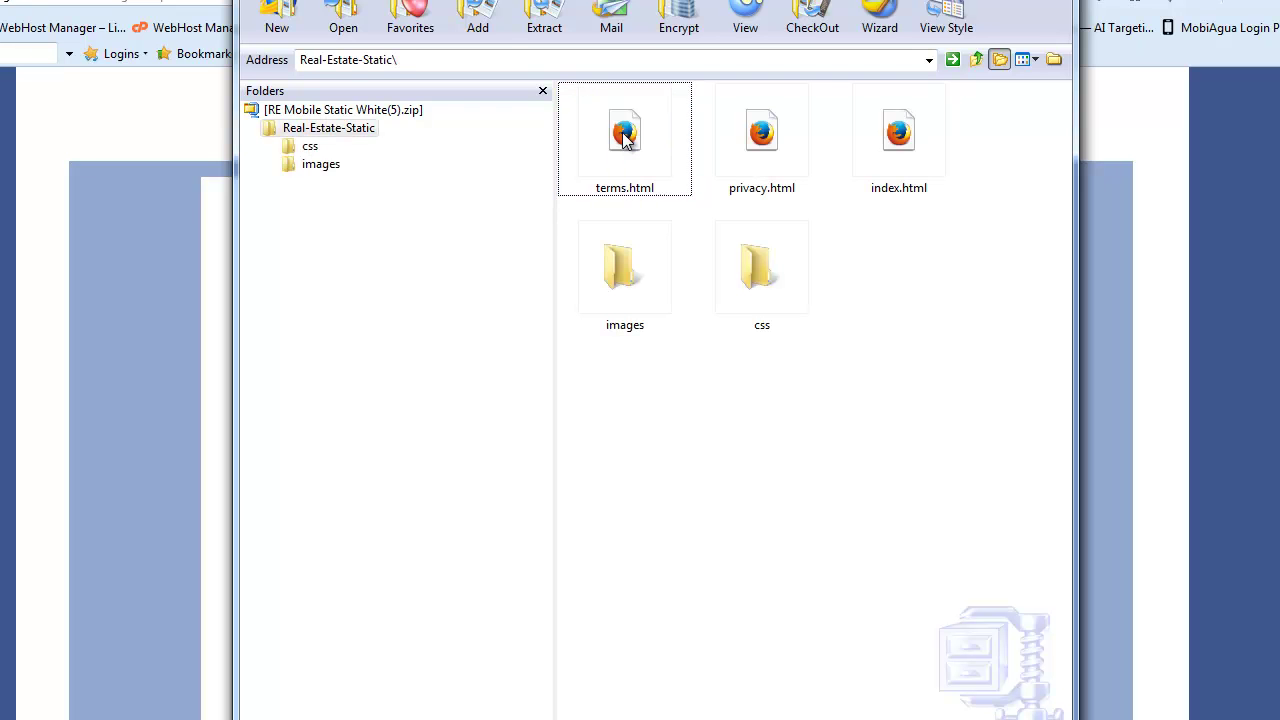
click(330, 110)
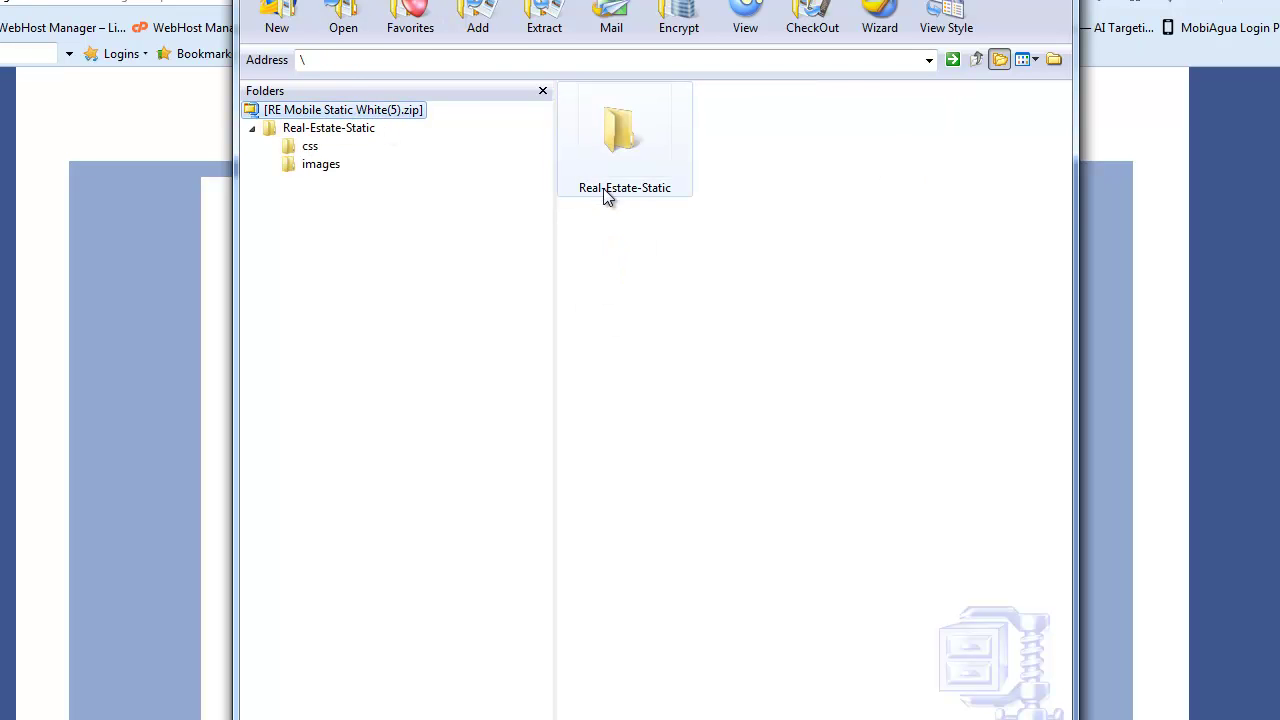
click(606, 198)
click(606, 198)
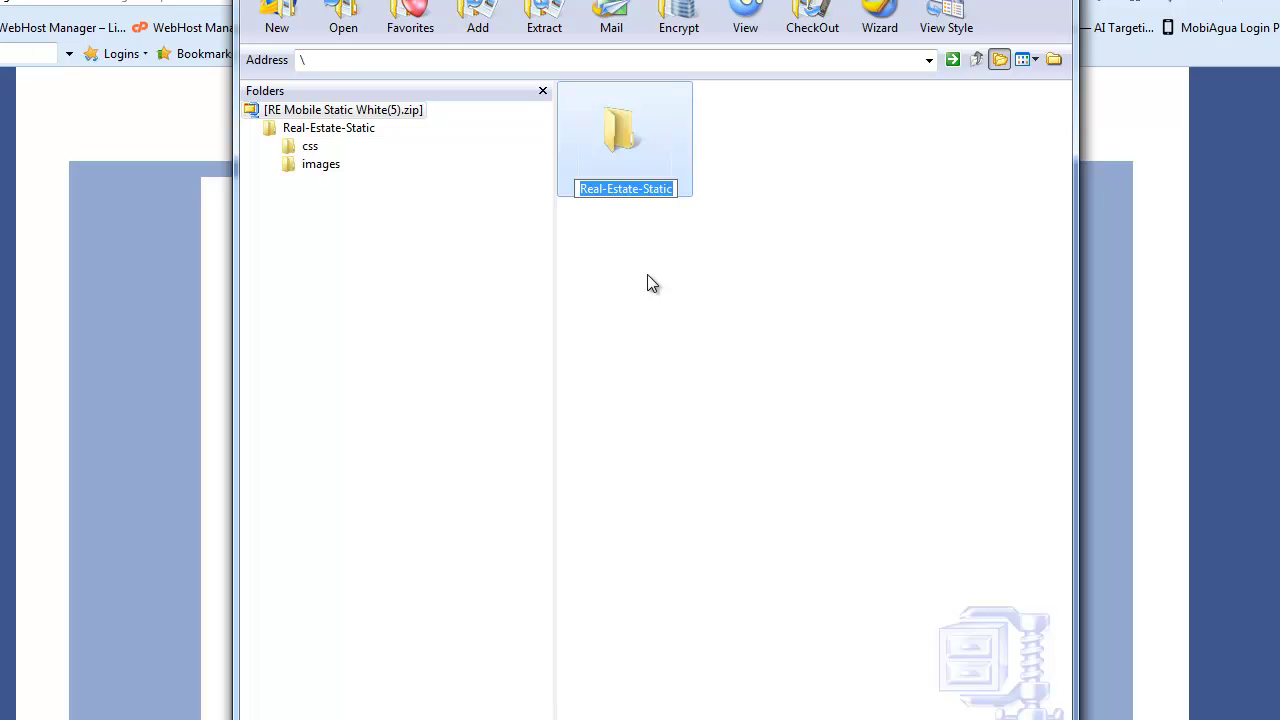
text(REDemo Template)
key(Return)
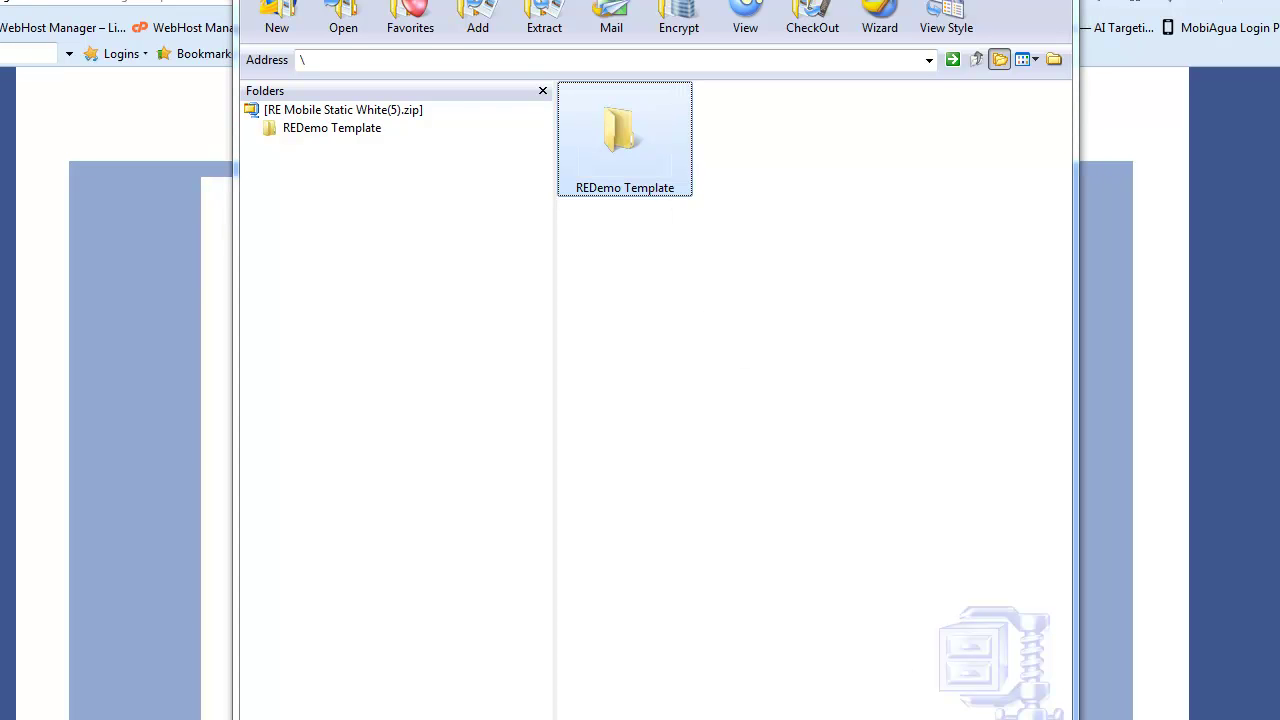
click(1050, 0)
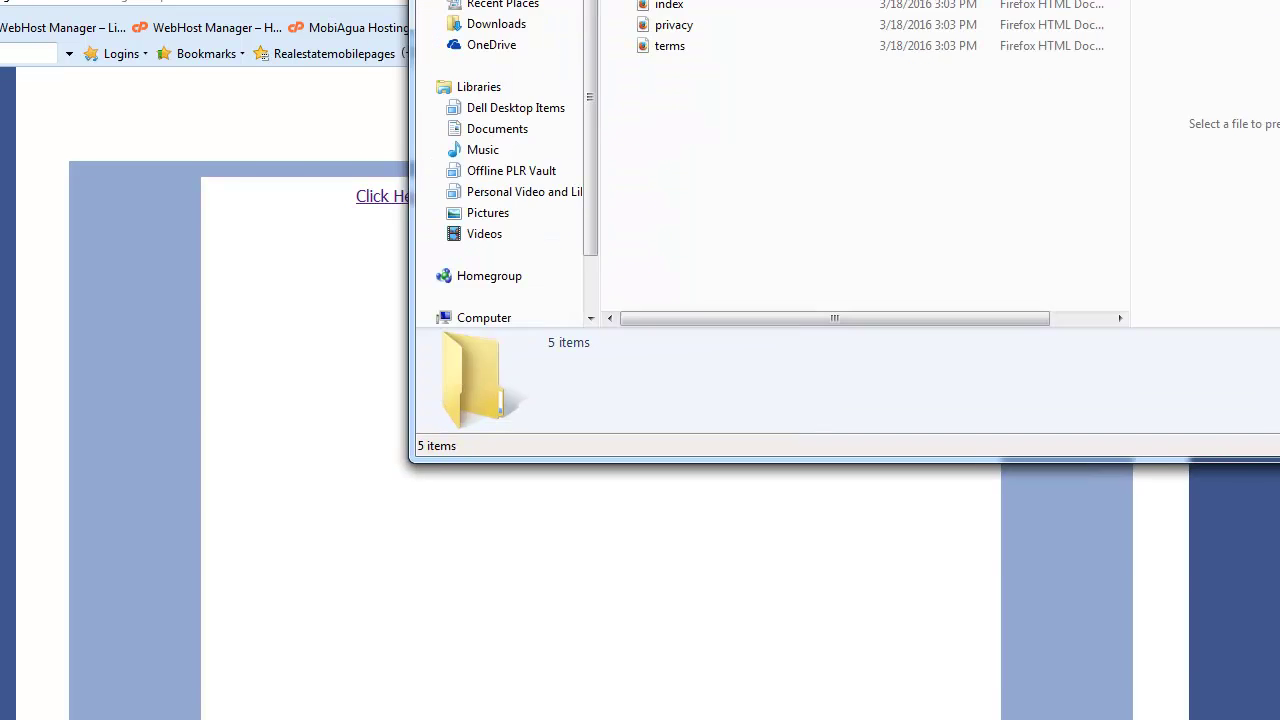
- Open the REDemo Template folder's index page in the browser
drag(742, 0, 591, 72)
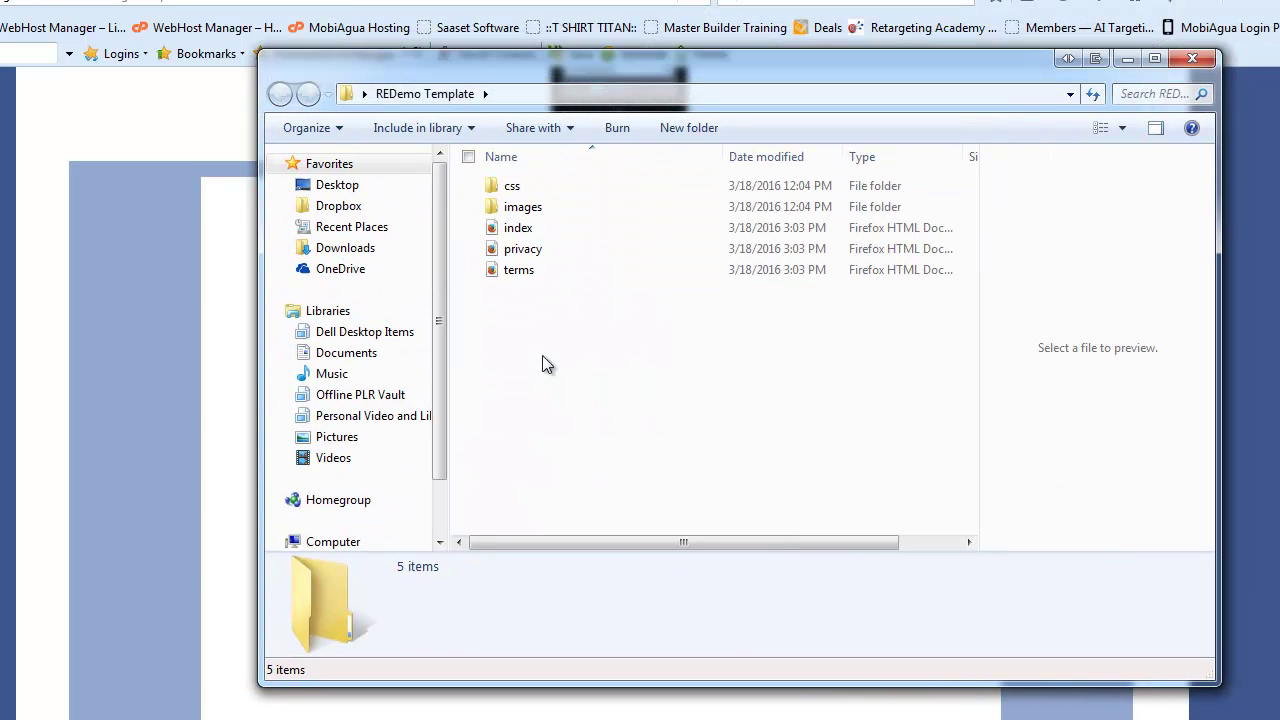
click(519, 229)
double_click(519, 229)
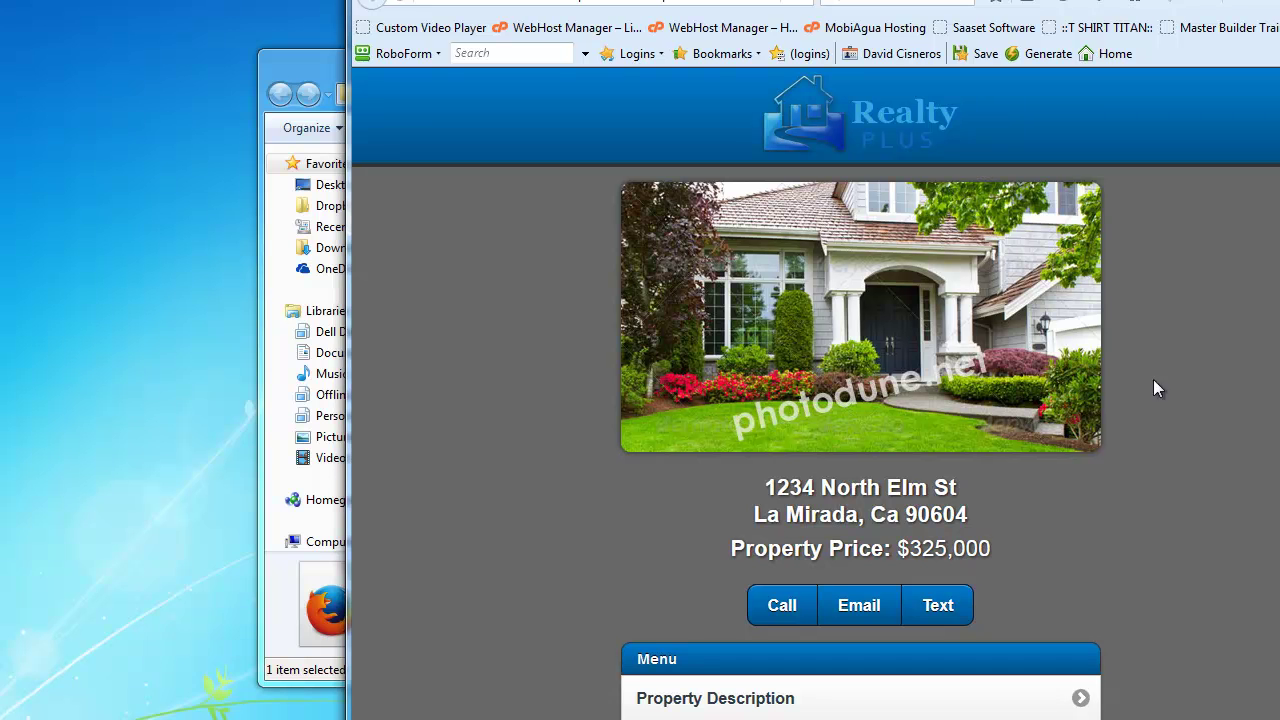
- Narrow Firefox to phone width and preview the Property Description page
drag(1279, 290, 1019, 296)
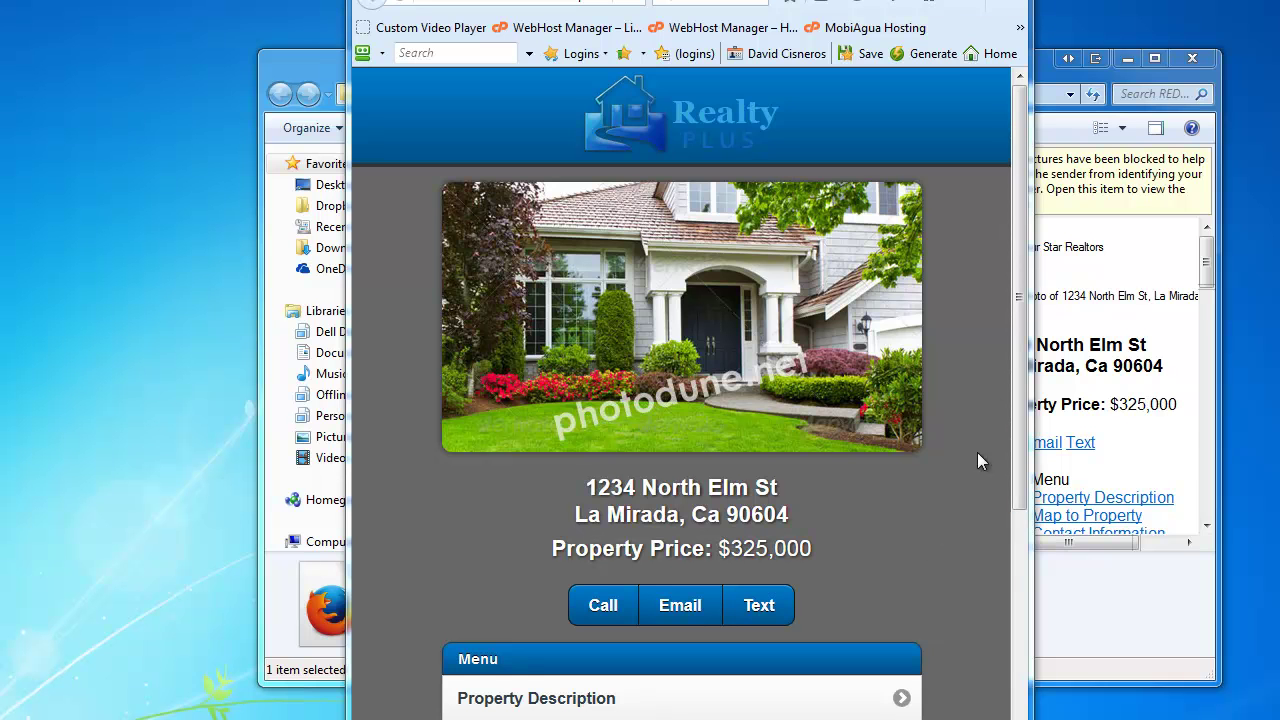
drag(1016, 369, 992, 577)
click(541, 393)
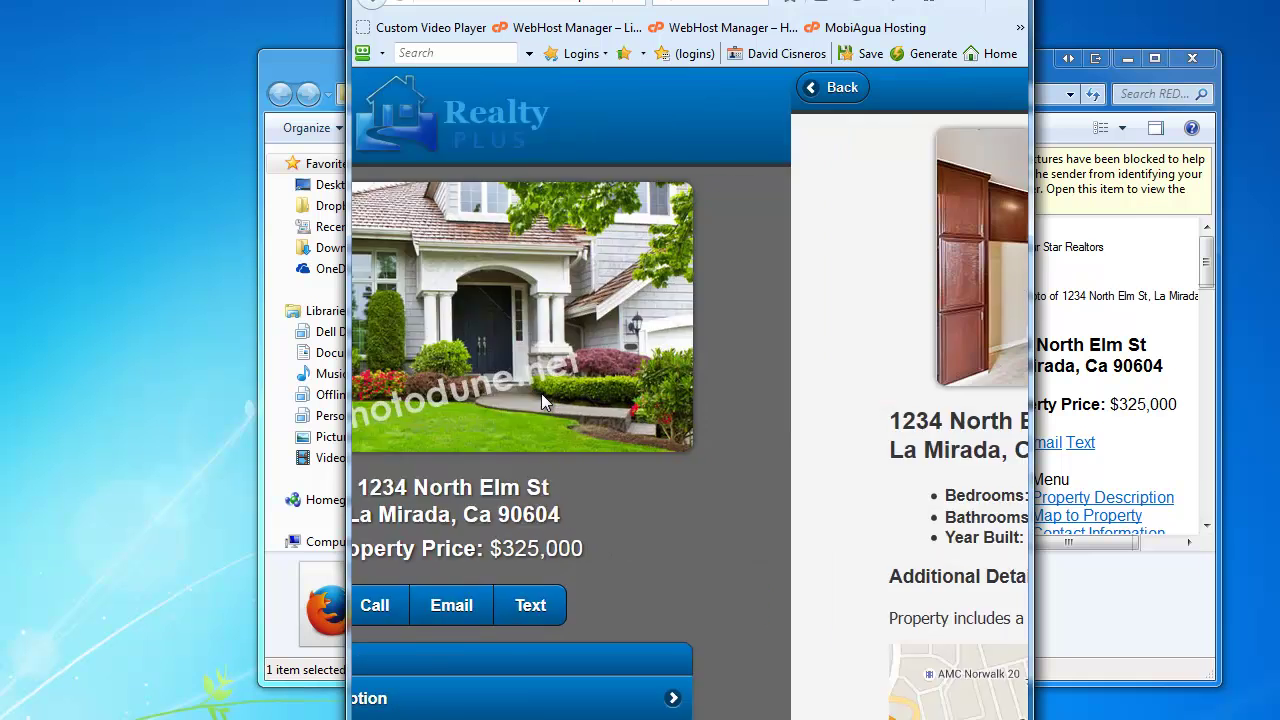
scroll(541, 393, down, 4)
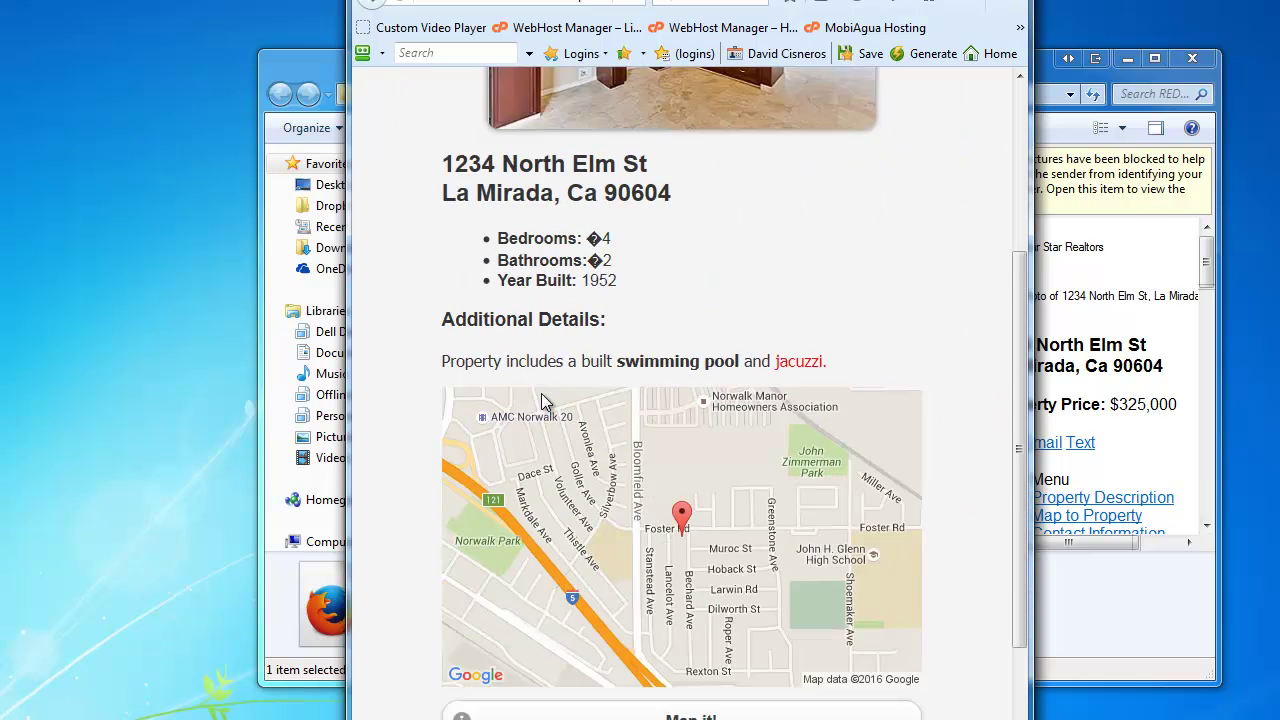
scroll(543, 400, up, 4)
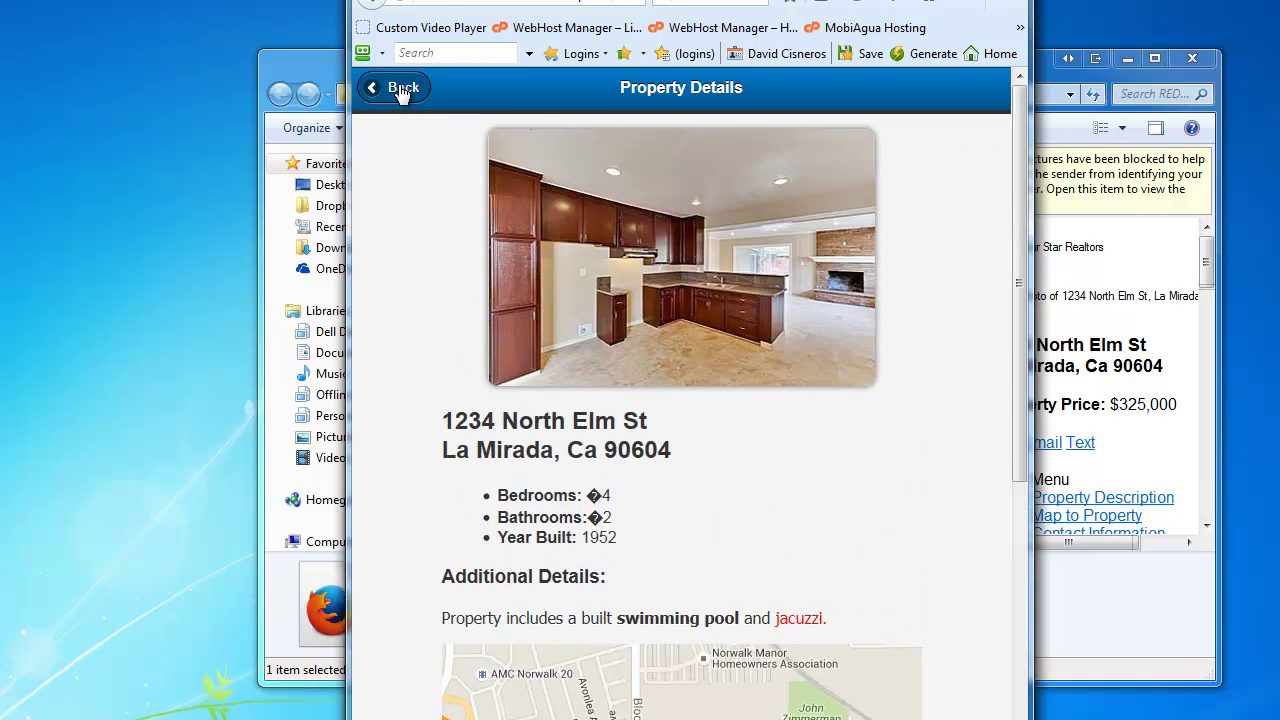
click(400, 88)
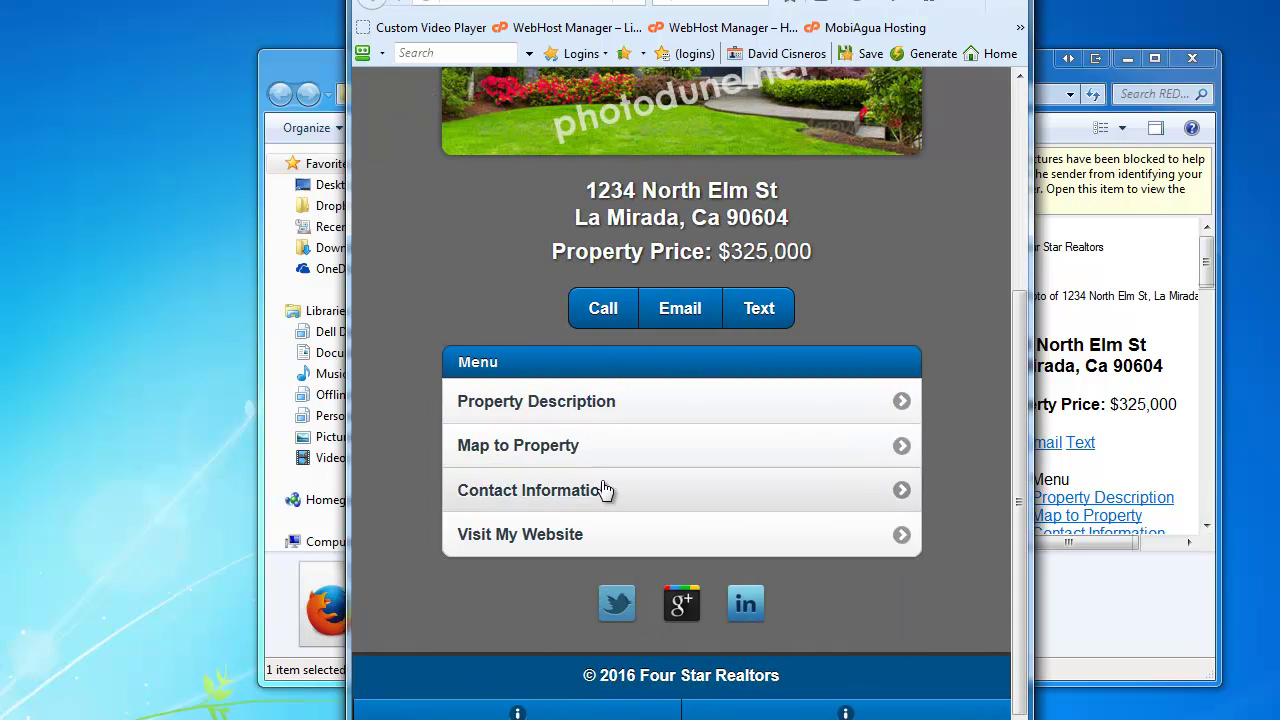
- Preview the Map to Property, Contact Information and agent website links
click(587, 447)
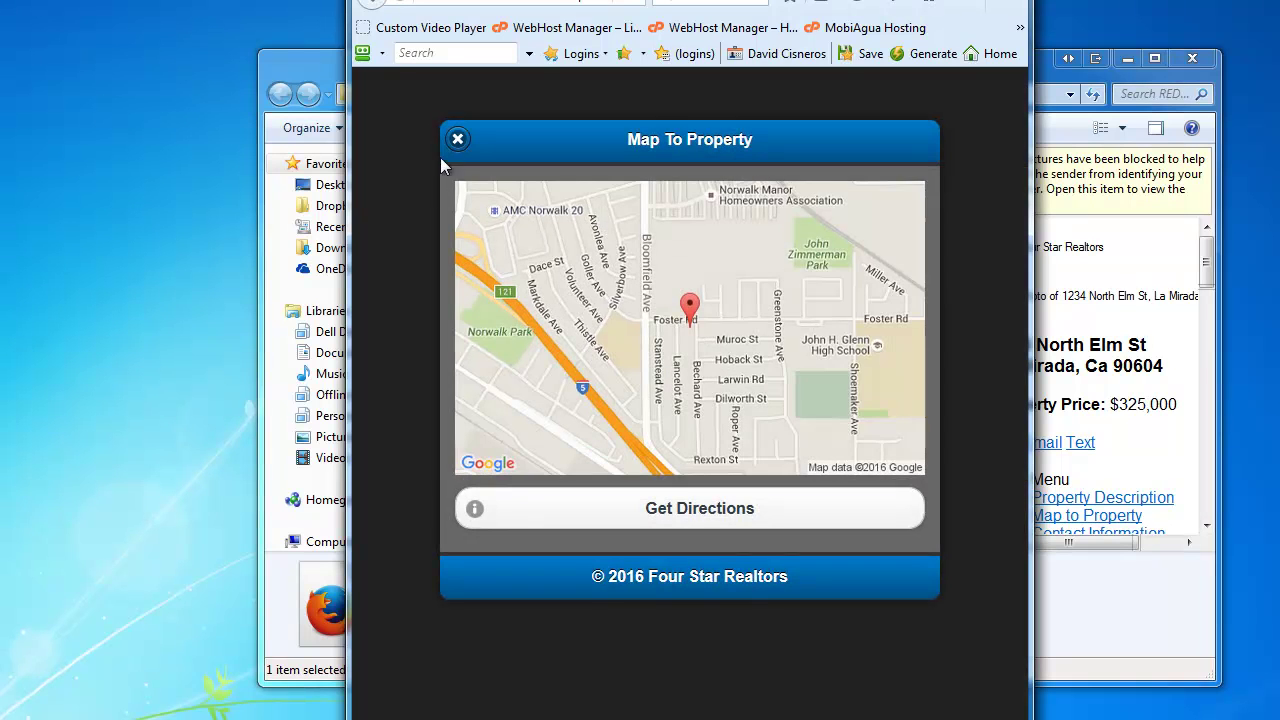
click(457, 140)
click(598, 488)
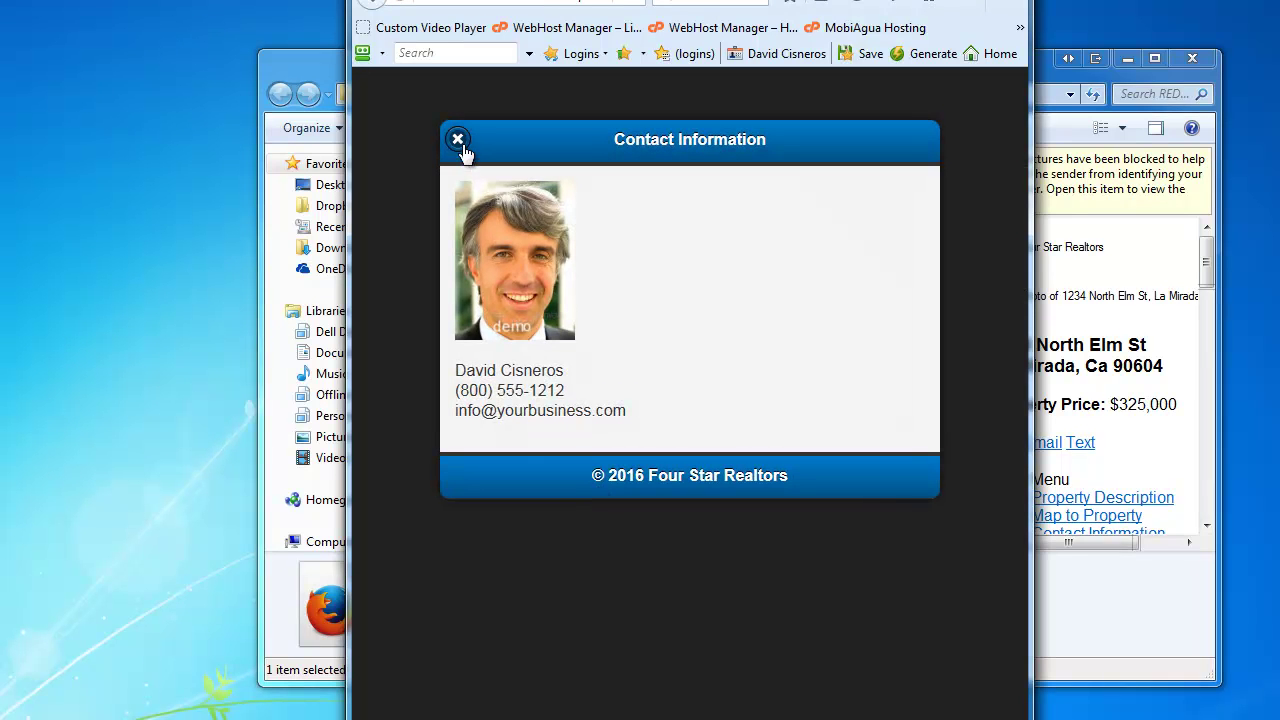
click(457, 140)
click(574, 531)
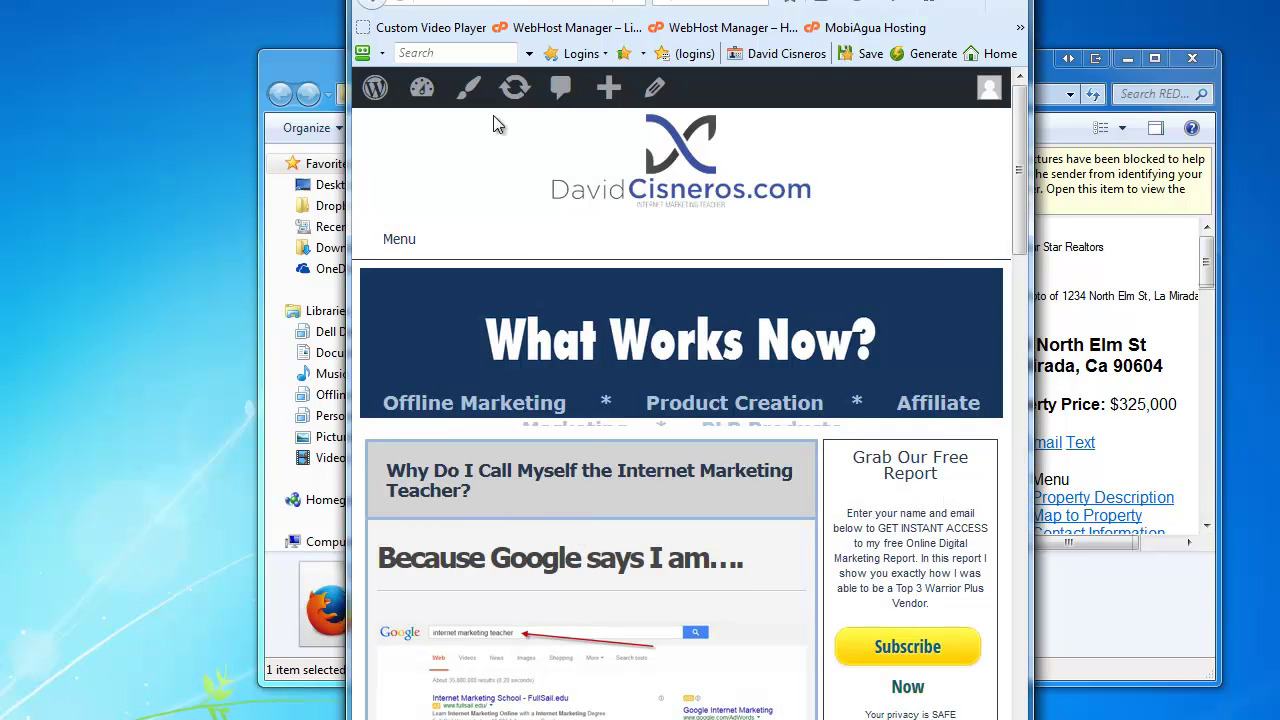
click(378, 10)
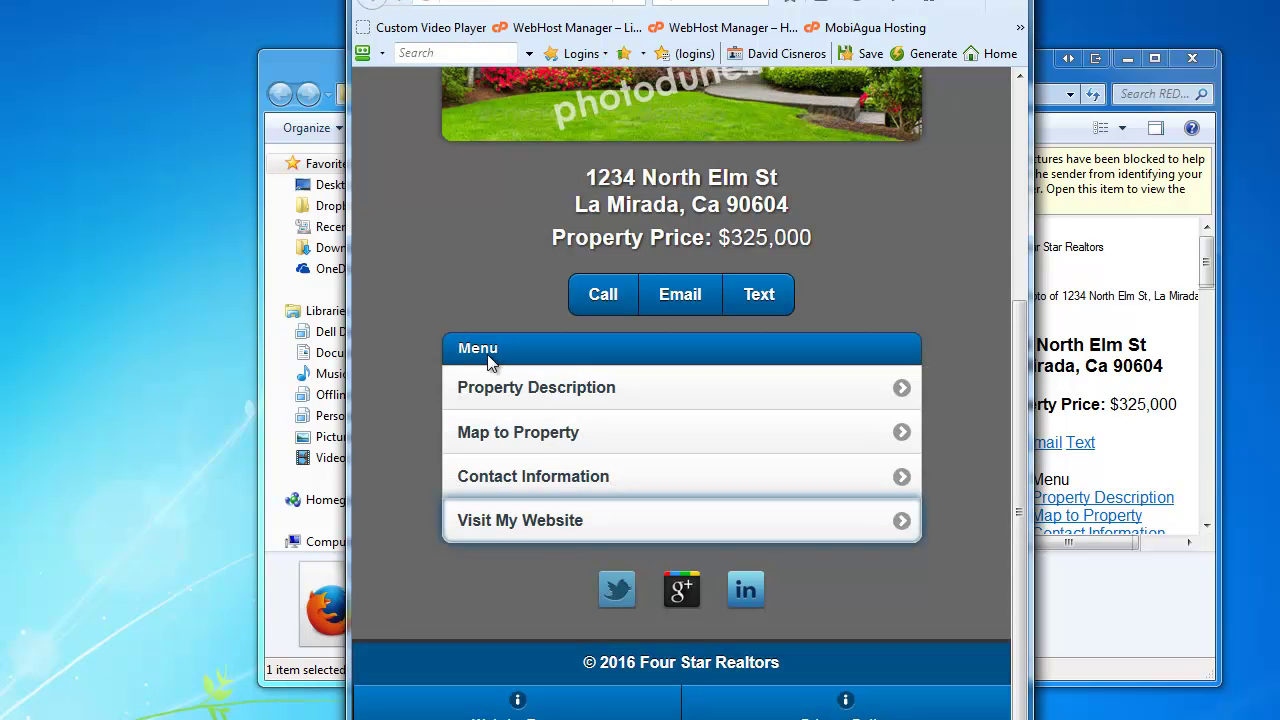
- Preview the Terms & Legal page and the pool and jacuzzi description, then return to the listing
click(600, 675)
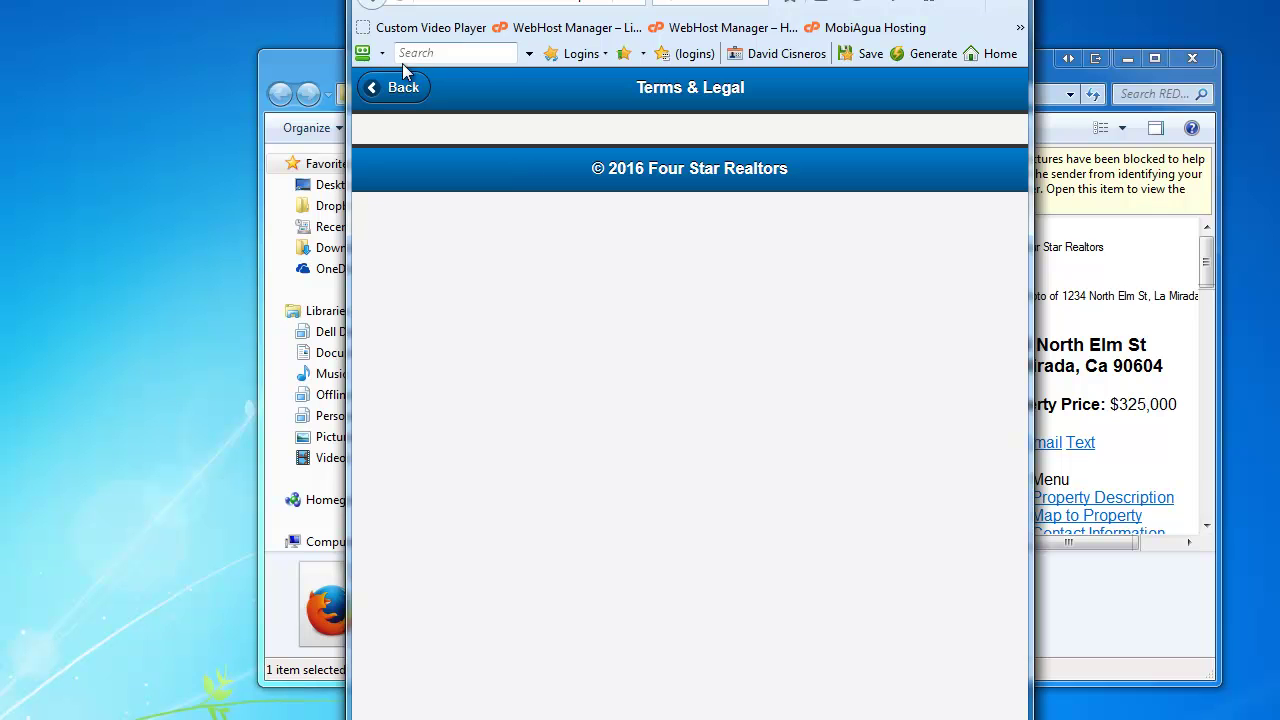
click(403, 88)
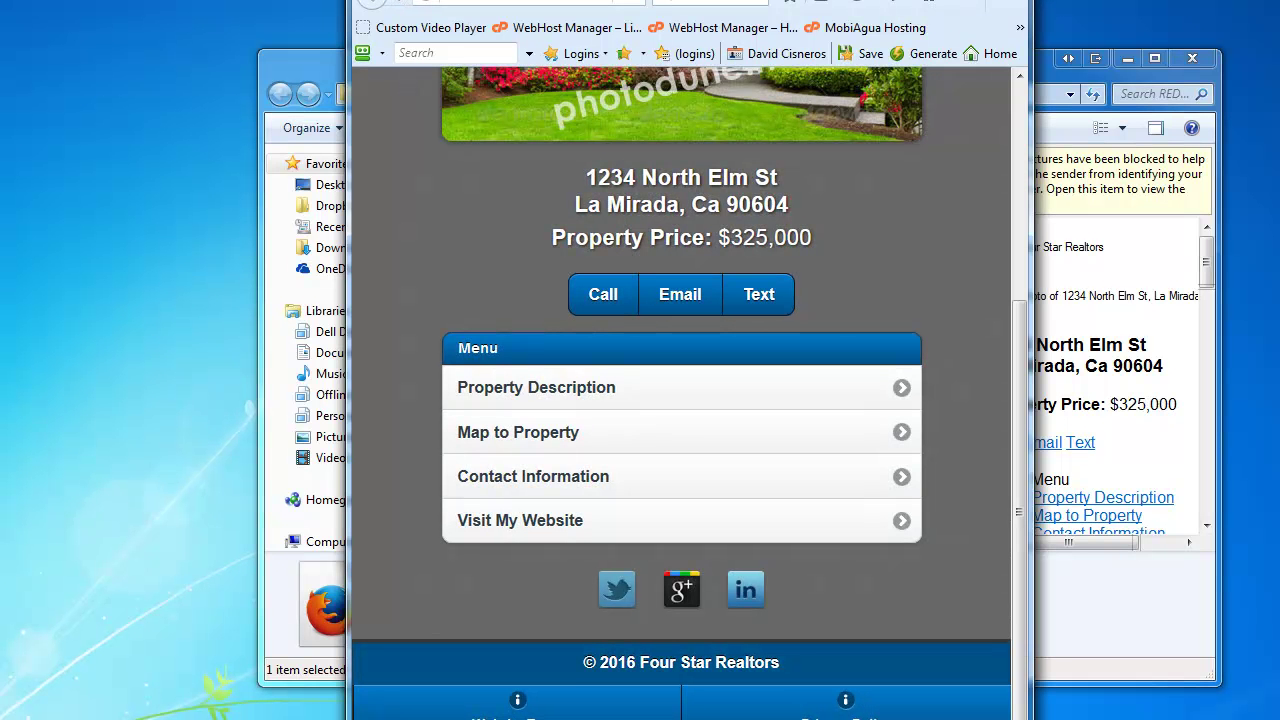
click(571, 428)
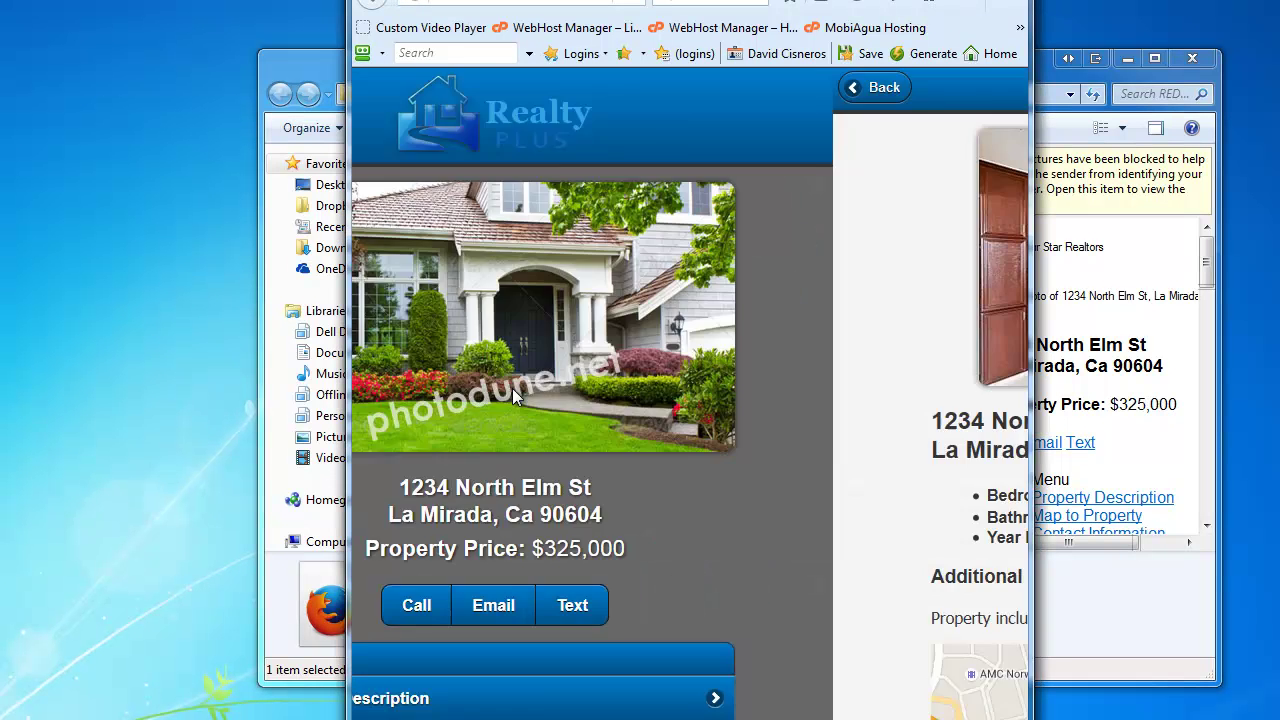
drag(449, 242, 832, 244)
click(833, 244)
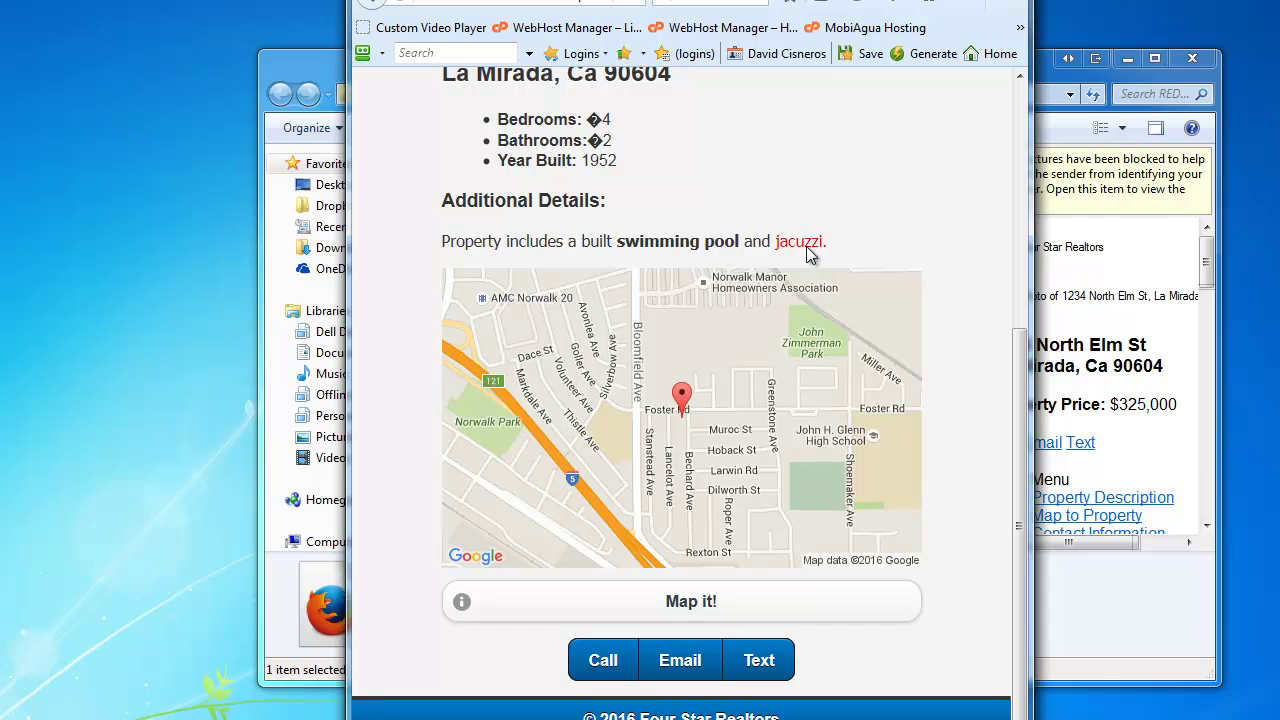
click(377, 3)
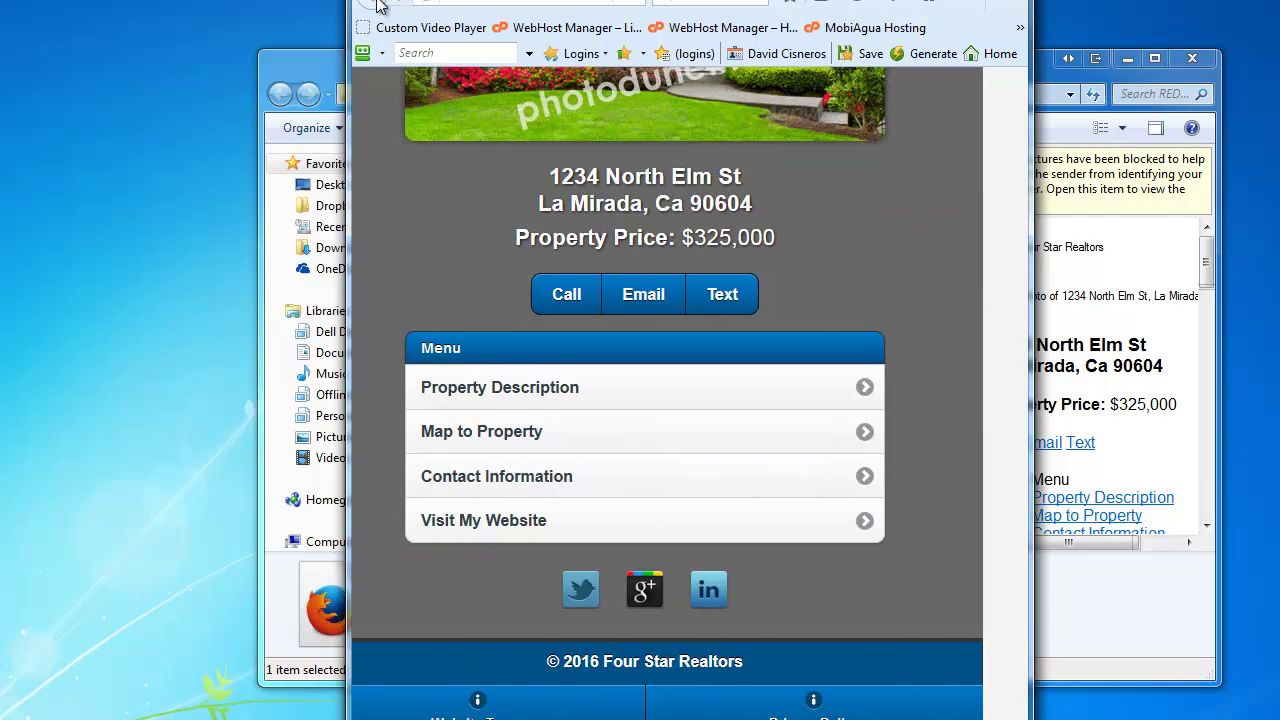
scroll(904, 340, up, 3)
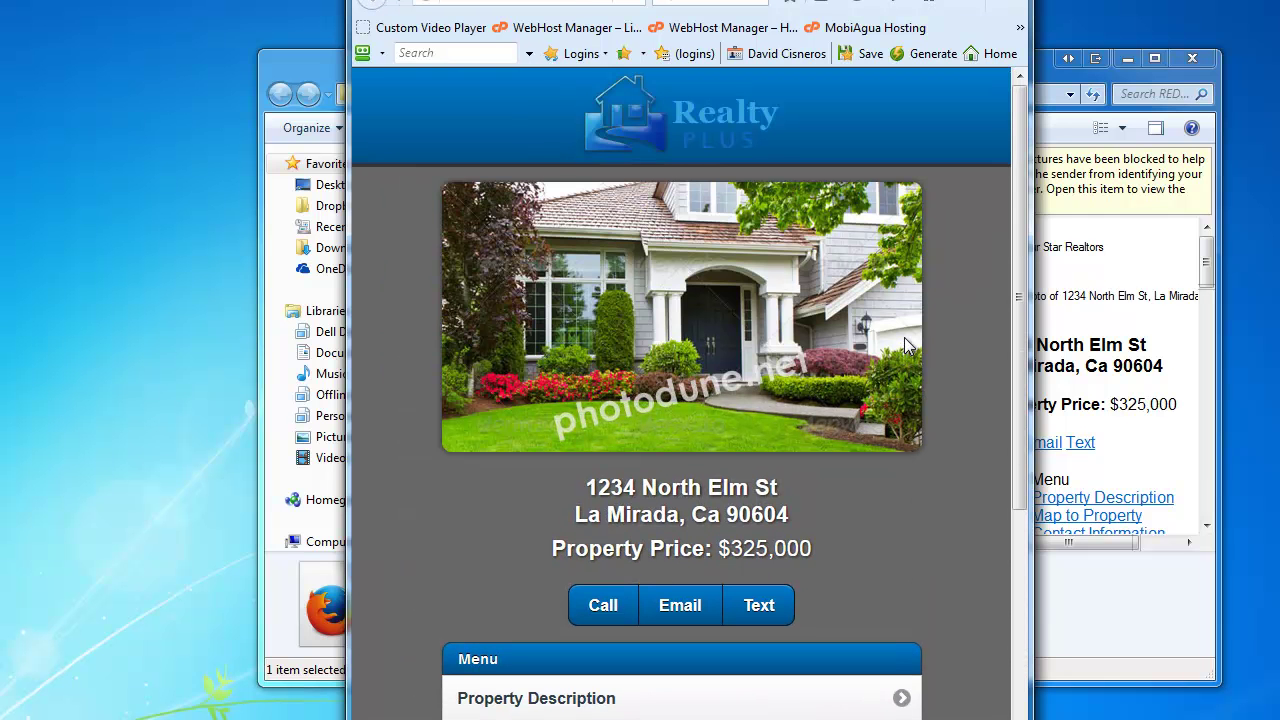